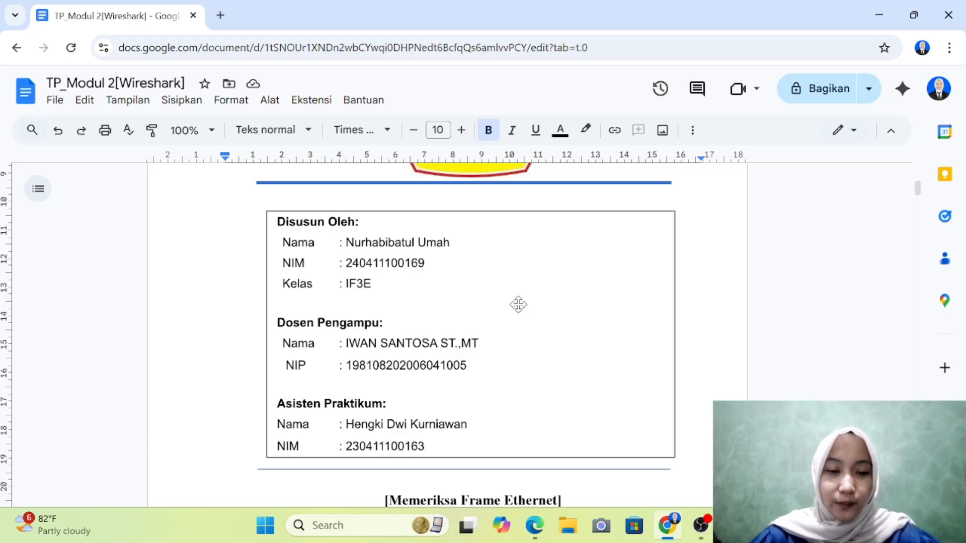
Review the module's cover title, topology, scenario and equipment sections, and the Ethernet II header length table in Langkah 1.
scroll(518, 304, up, 6)
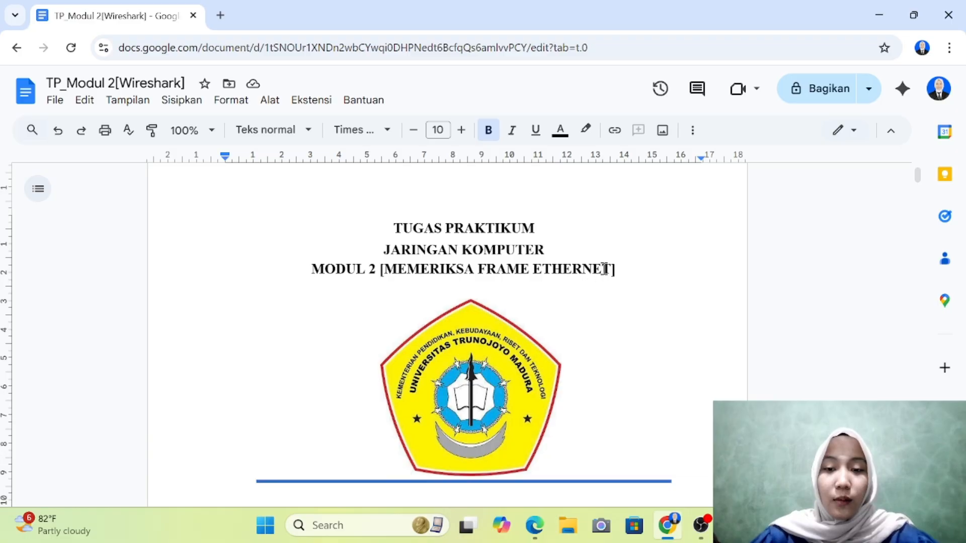
drag(608, 269, 382, 272)
click(578, 308)
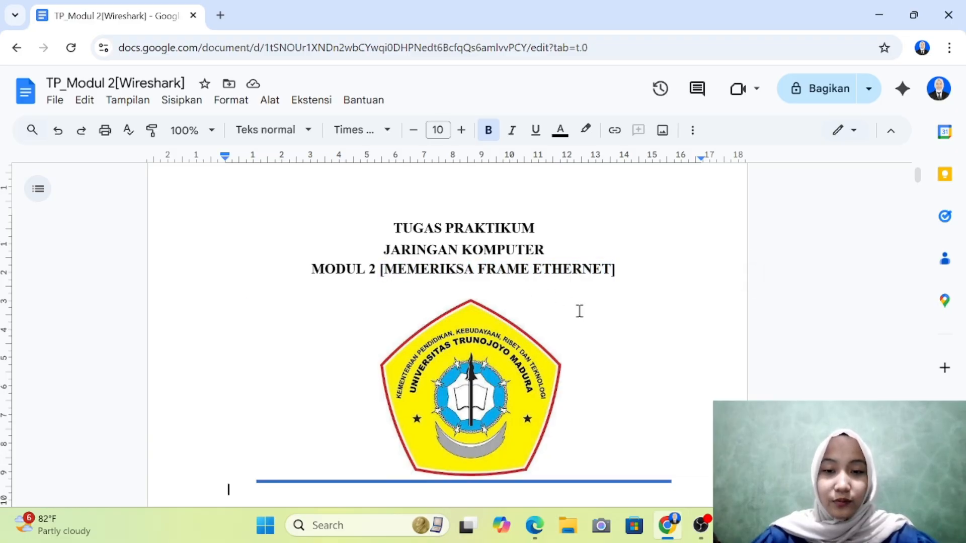
scroll(578, 310, down, 4)
scroll(578, 310, down, 12)
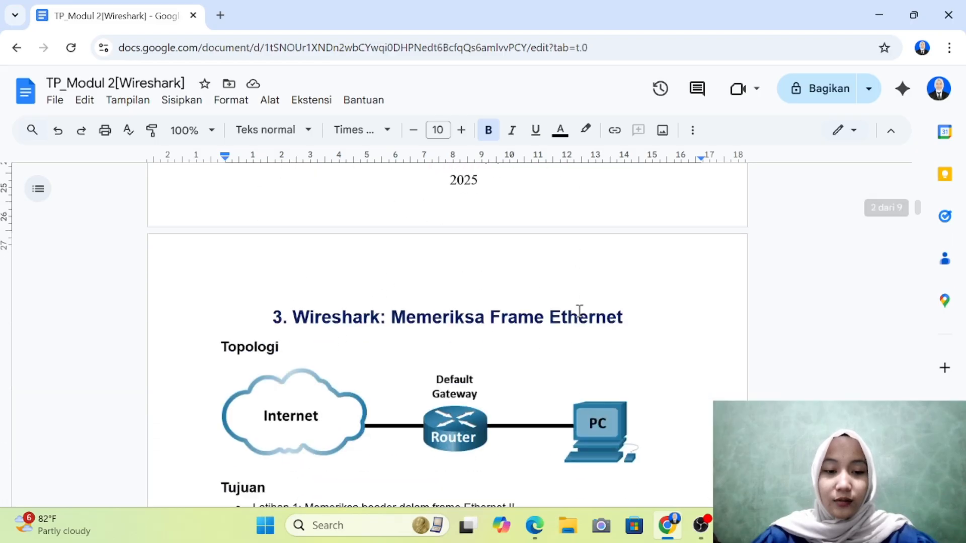
scroll(578, 310, down, 5)
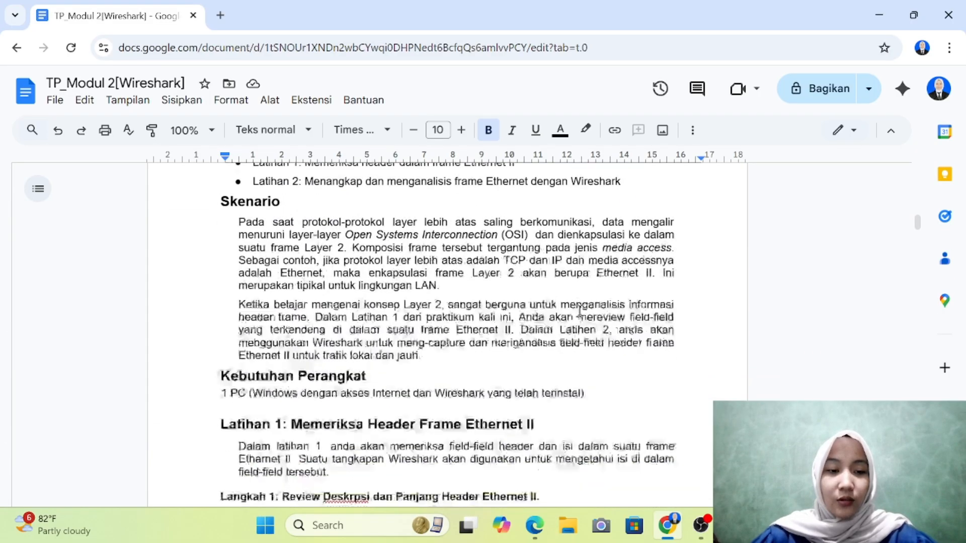
scroll(579, 311, down, 1)
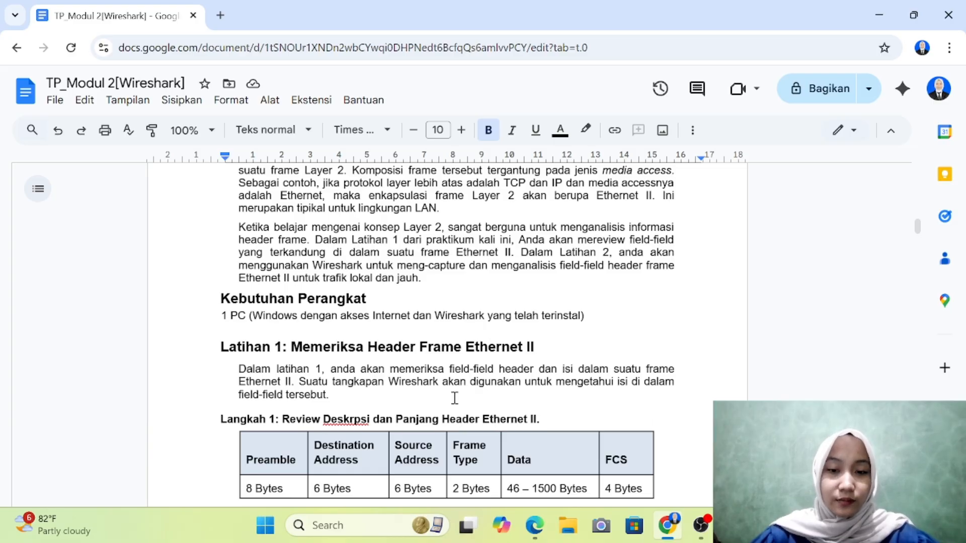
scroll(454, 398, down, 2)
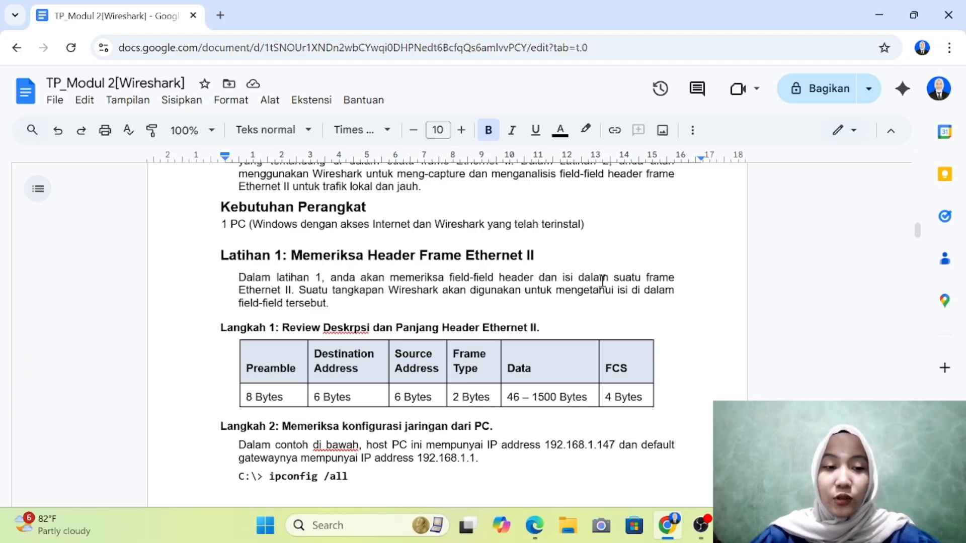
Read Langkah 2 on the PC's network configuration, highlighting the Default Gateway and IPv4 addresses in the ipconfig /all output.
scroll(354, 289, down, 2)
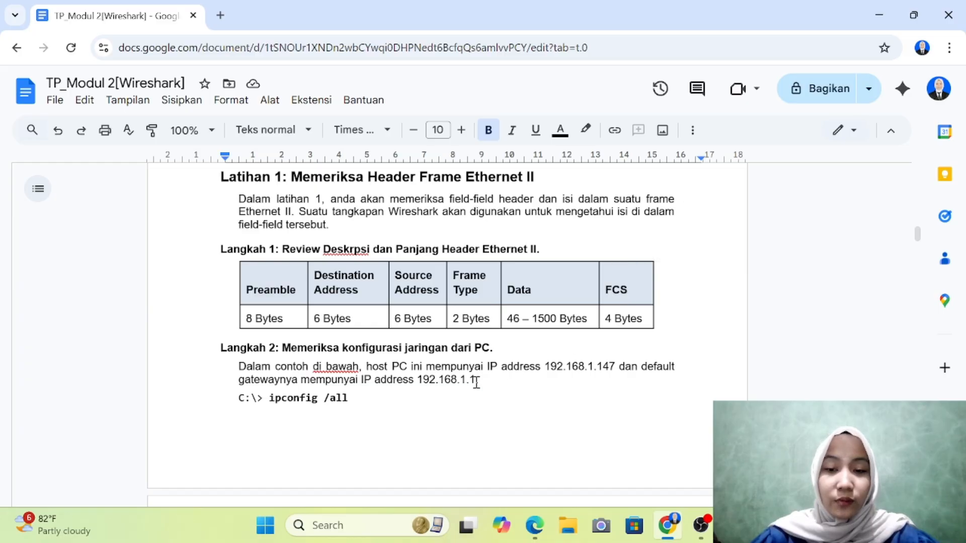
scroll(477, 382, down, 2)
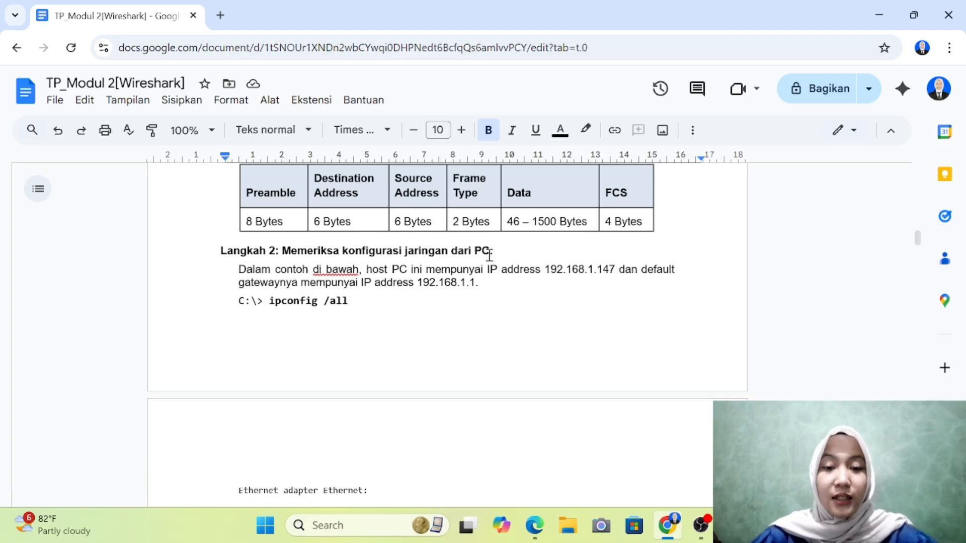
scroll(315, 296, down, 1)
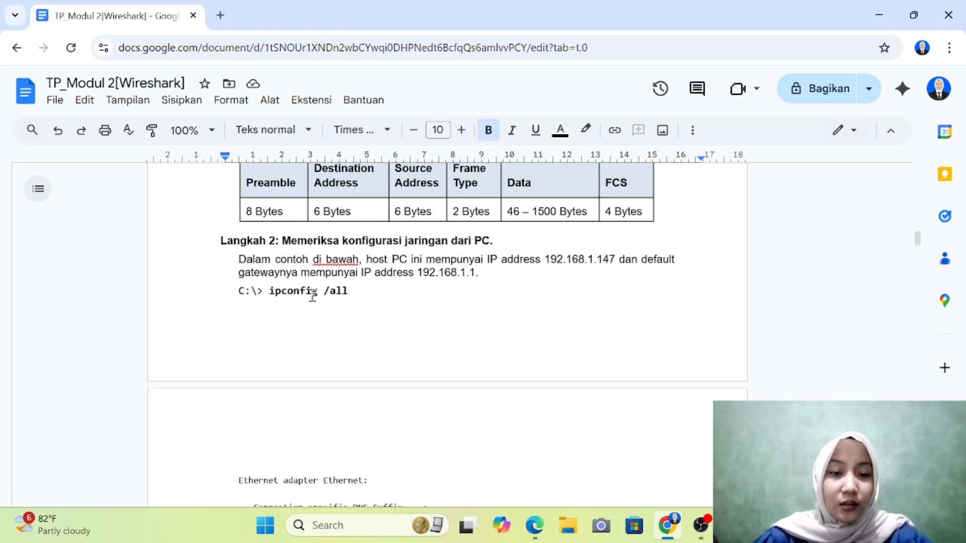
scroll(479, 245, down, 1)
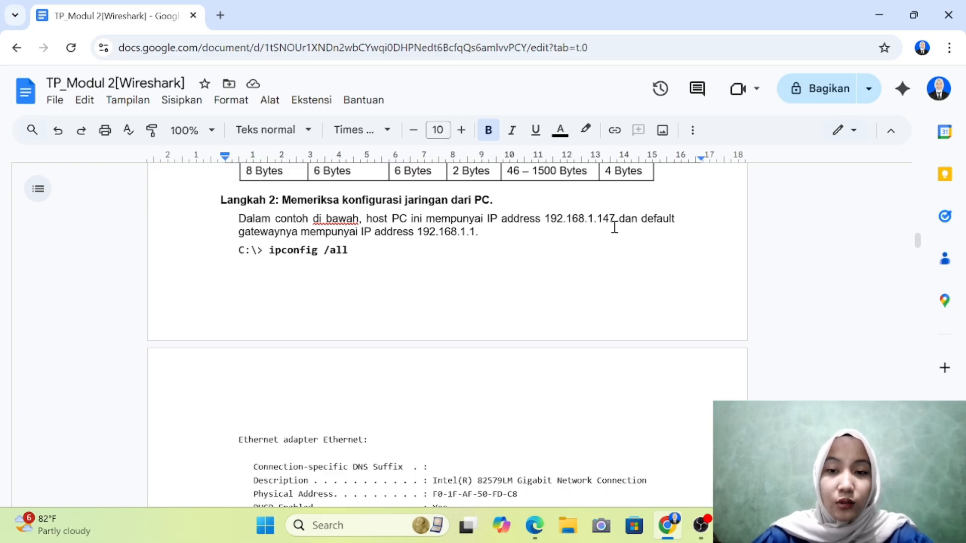
scroll(434, 262, down, 1)
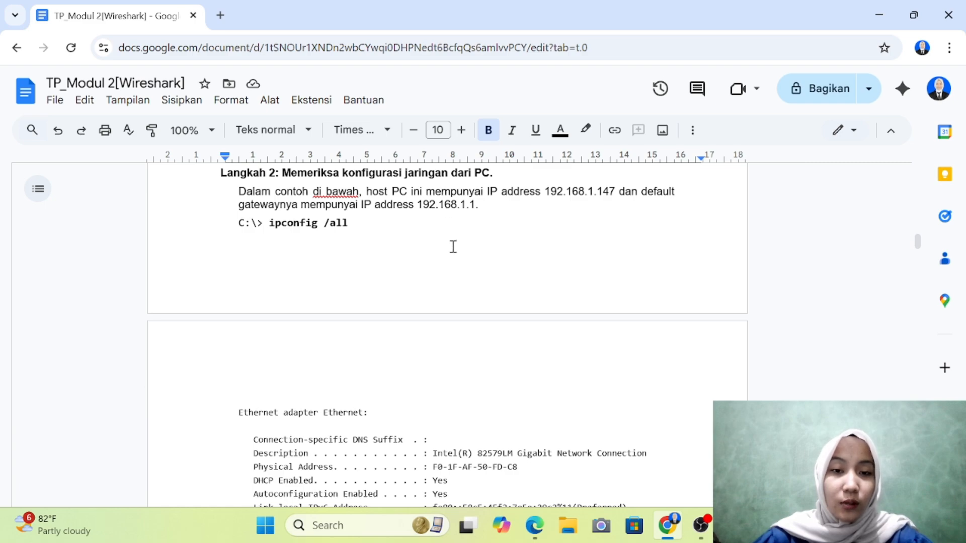
scroll(453, 247, down, 2)
scroll(452, 247, up, 1)
scroll(453, 247, down, 4)
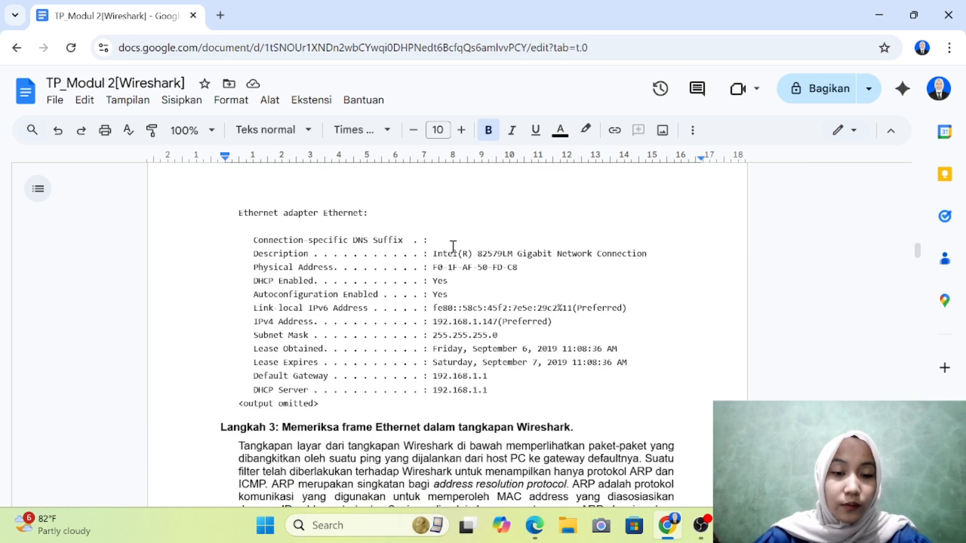
scroll(449, 311, down, 2)
scroll(450, 337, up, 1)
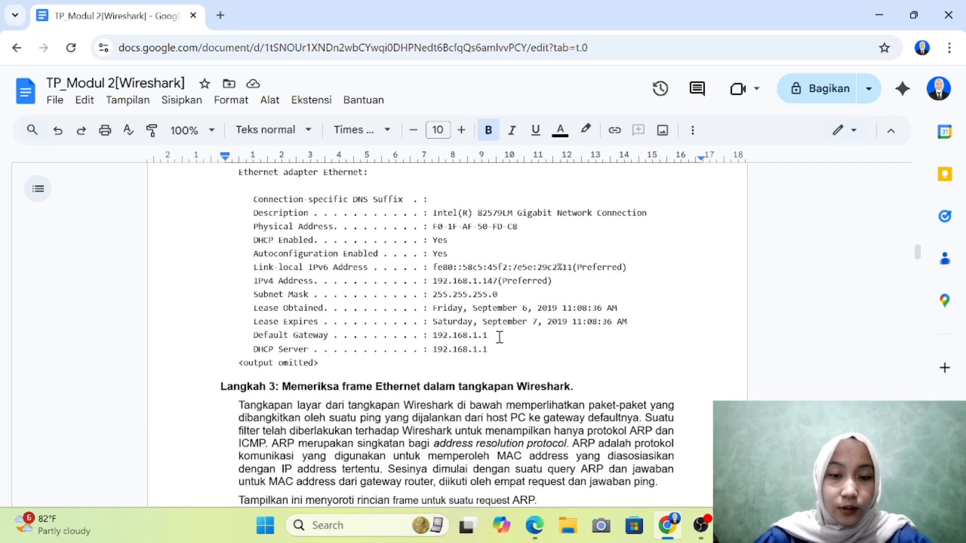
drag(489, 335, 433, 335)
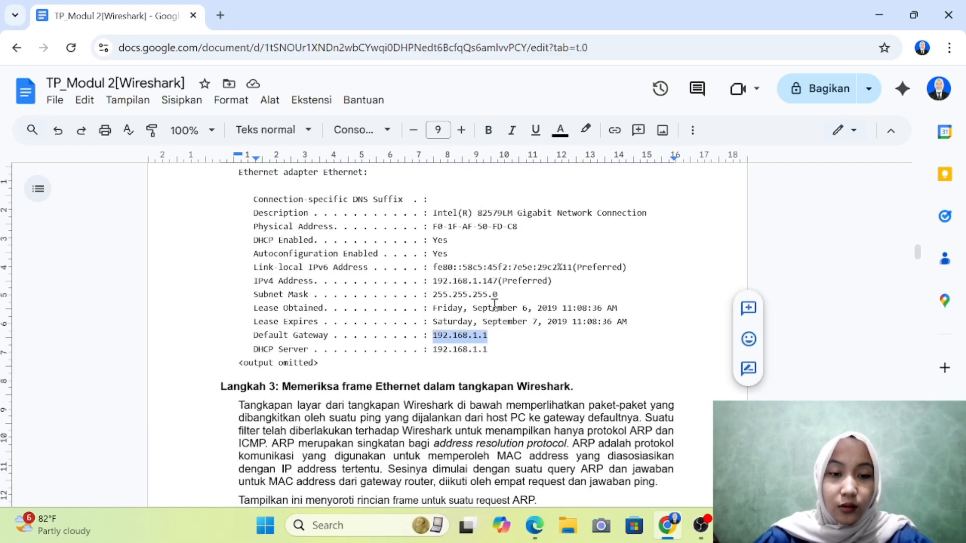
drag(497, 280, 433, 281)
click(451, 322)
Examine Langkah 3, including its explanation of ARP and the Wireshark screenshots of the ARP request and ARP reply frames.
scroll(451, 322, down, 4)
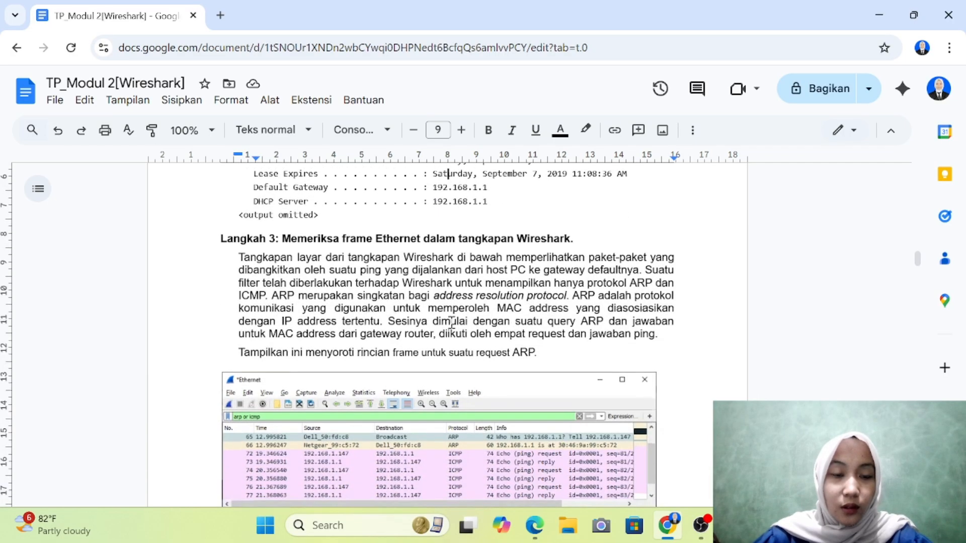
scroll(451, 322, up, 1)
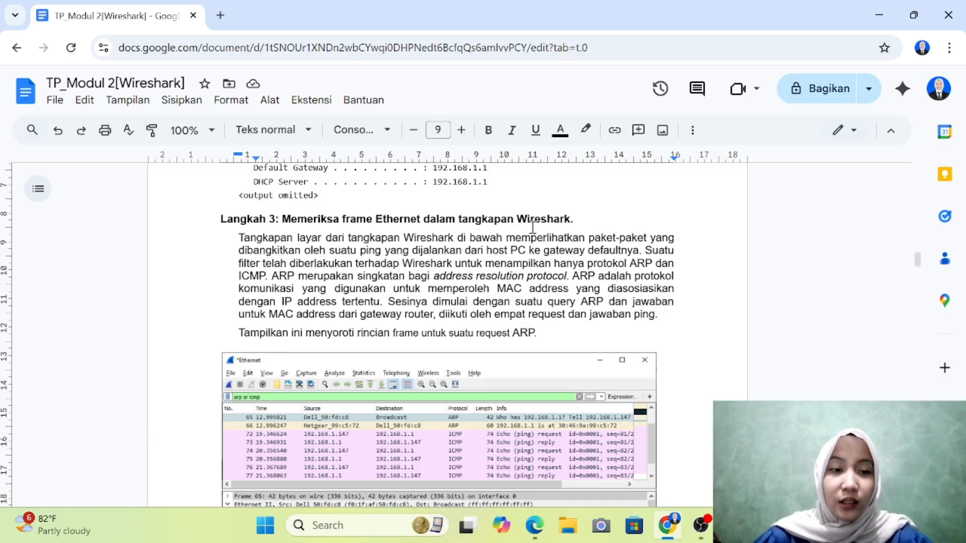
scroll(533, 227, down, 3)
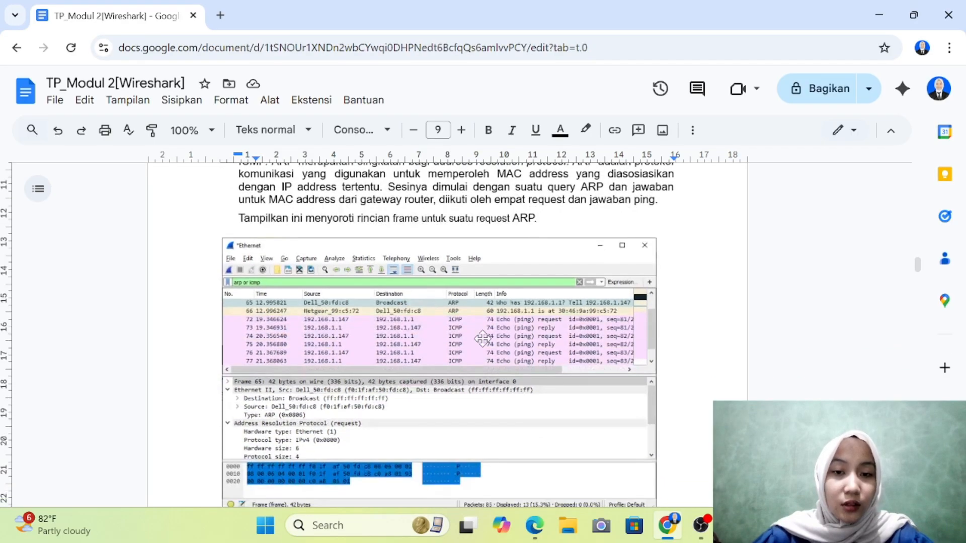
click(482, 338)
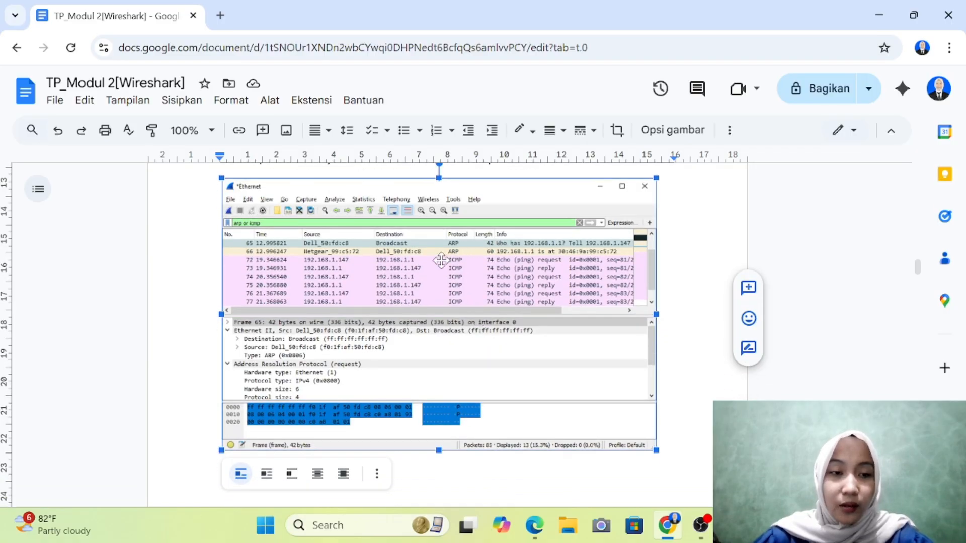
scroll(442, 260, down, 3)
scroll(441, 260, down, 5)
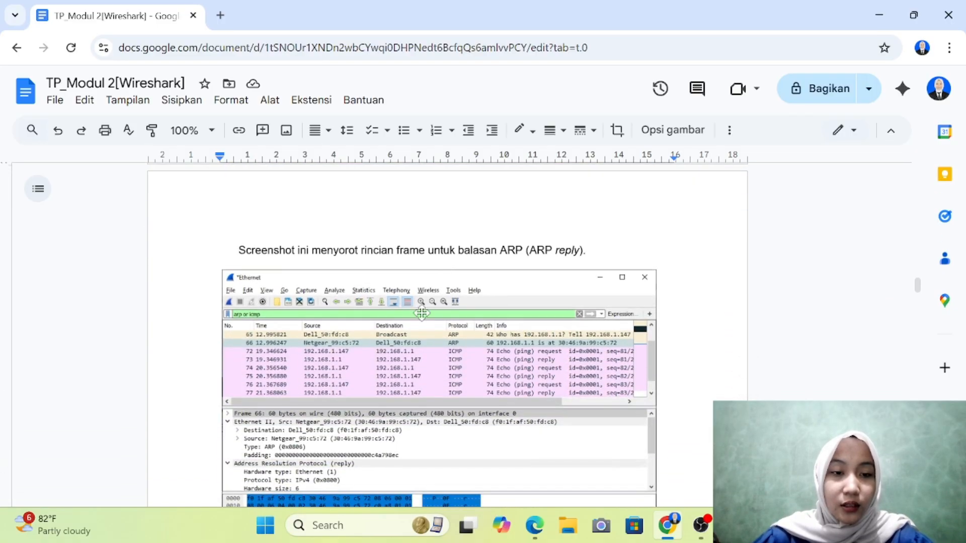
click(422, 313)
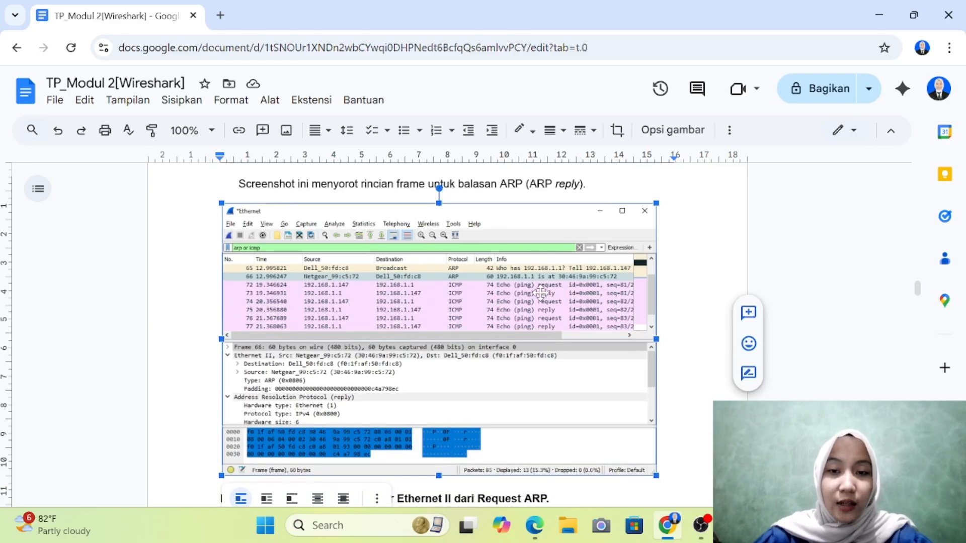
Study the Langkah 4 table of Ethernet II header fields, covering the Preamble, Destination Address and Source Address values and descriptions.
scroll(541, 294, down, 4)
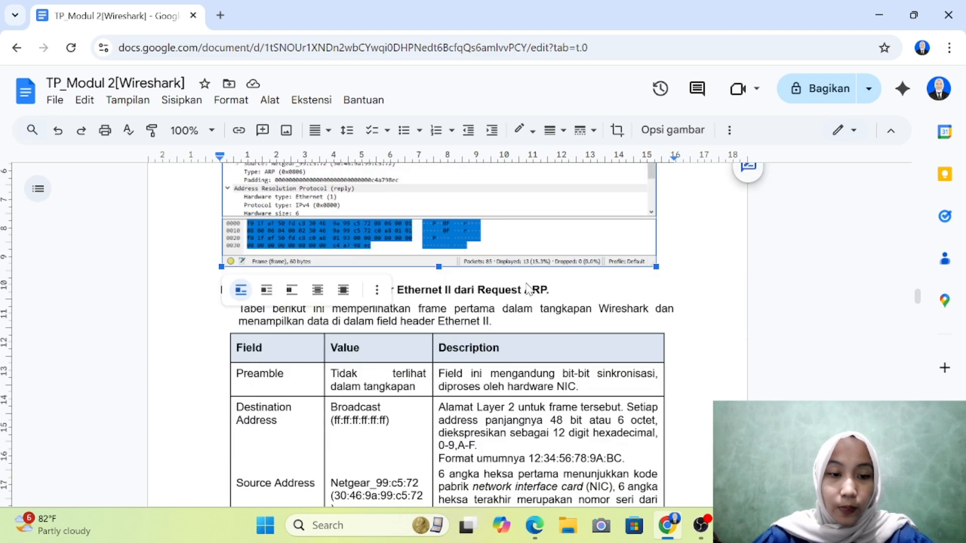
scroll(526, 287, down, 2)
click(541, 222)
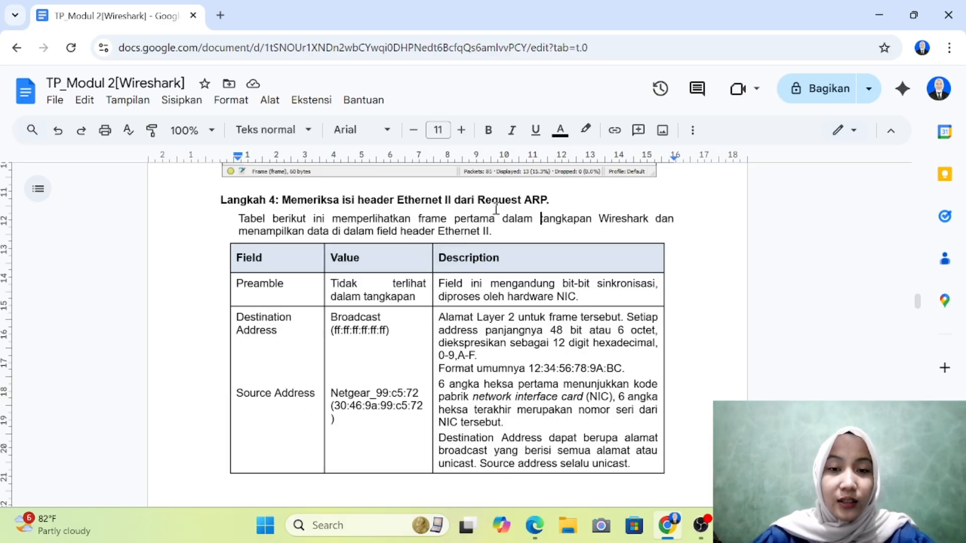
scroll(314, 217, down, 1)
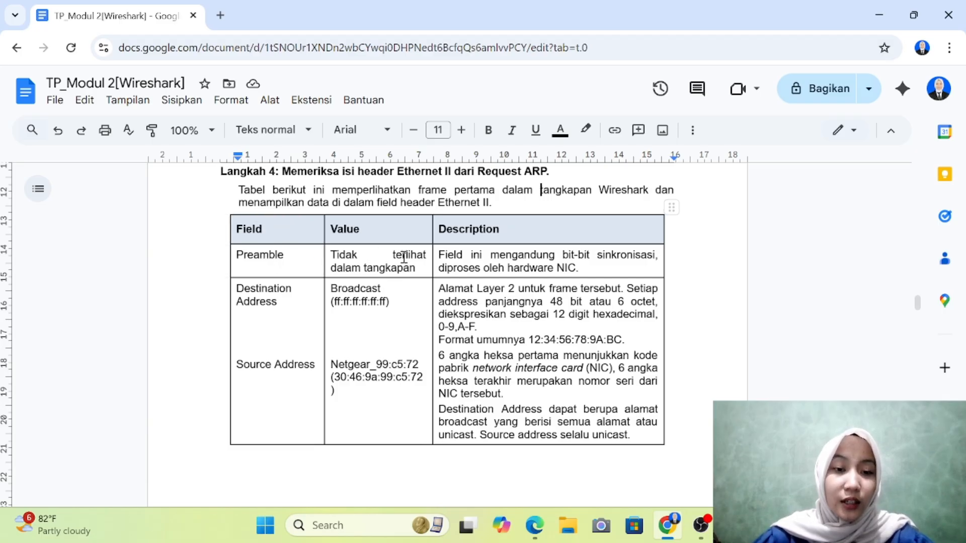
scroll(403, 257, up, 1)
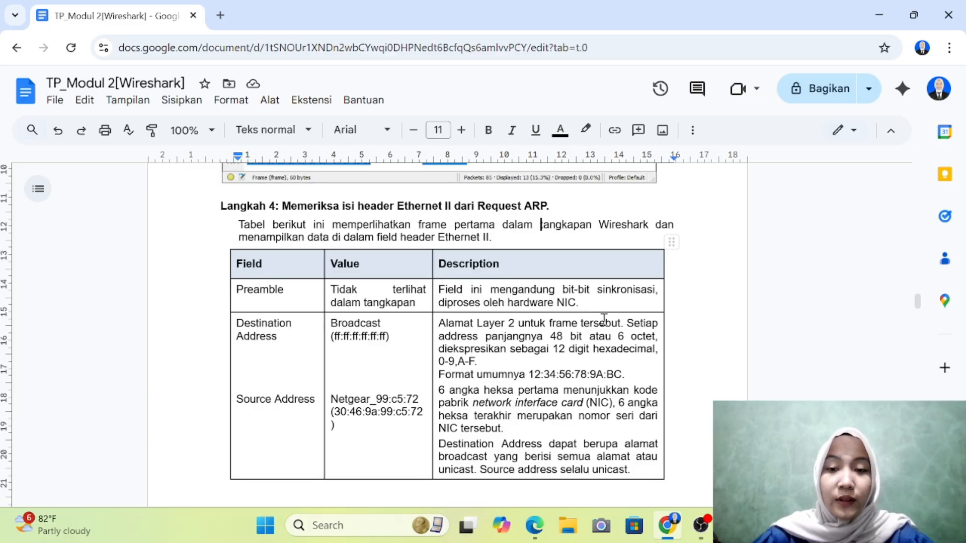
scroll(604, 319, down, 1)
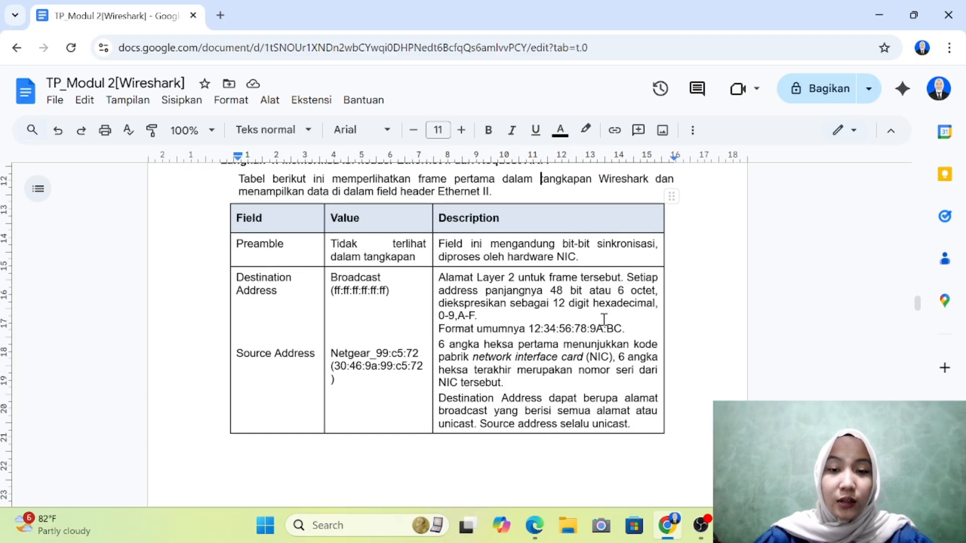
scroll(604, 320, down, 1)
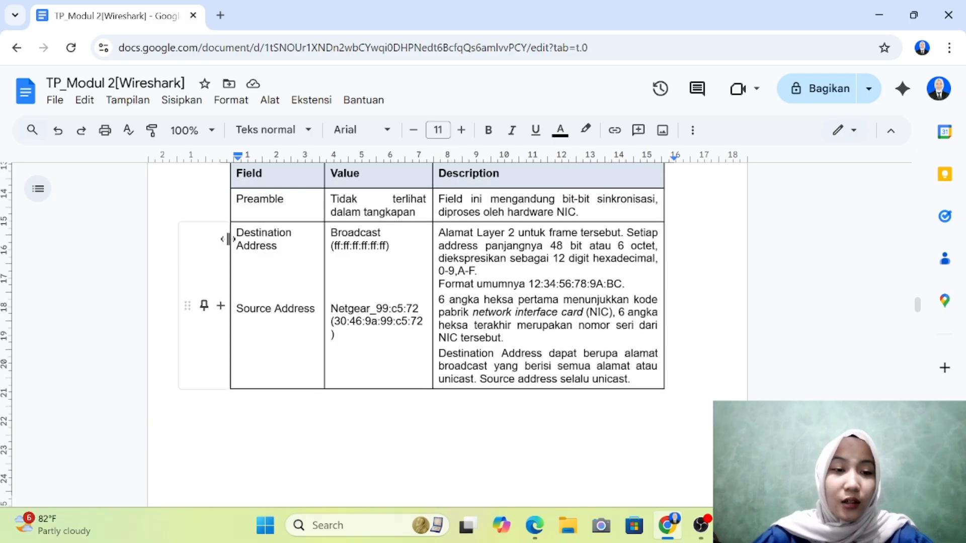
drag(238, 233, 276, 250)
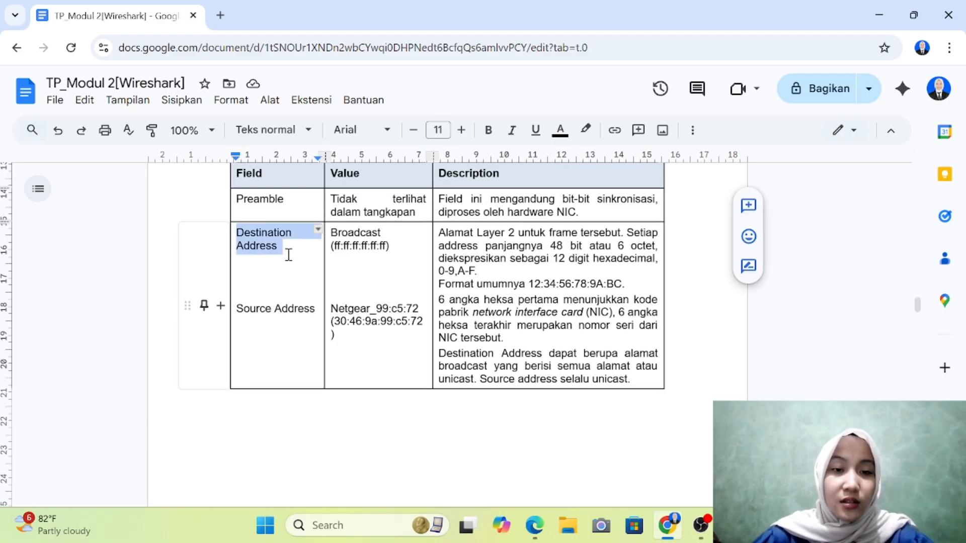
click(397, 242)
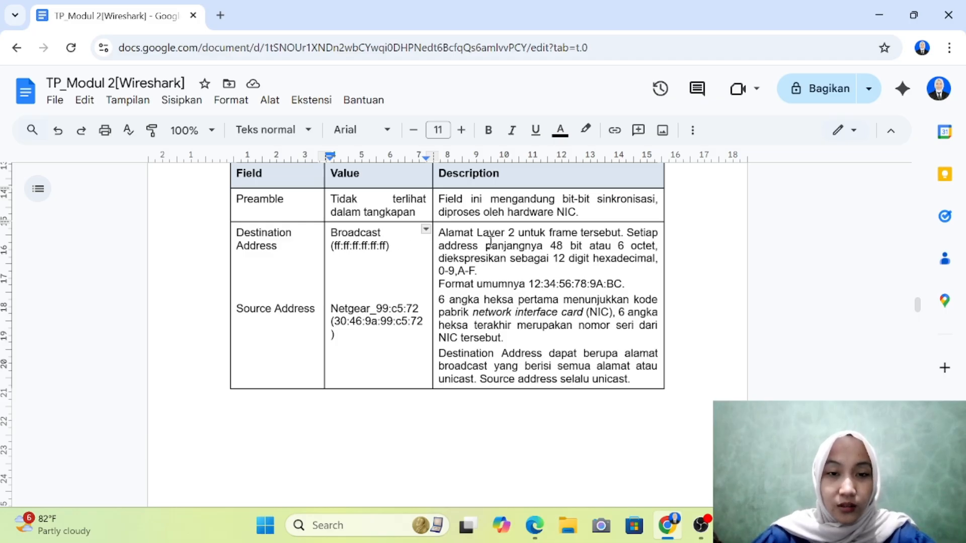
scroll(485, 239, down, 1)
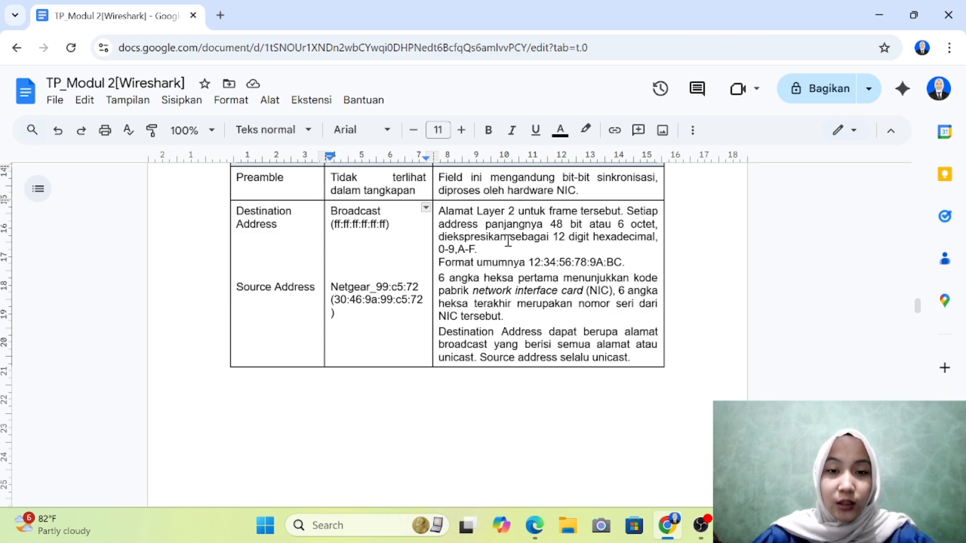
scroll(508, 242, down, 1)
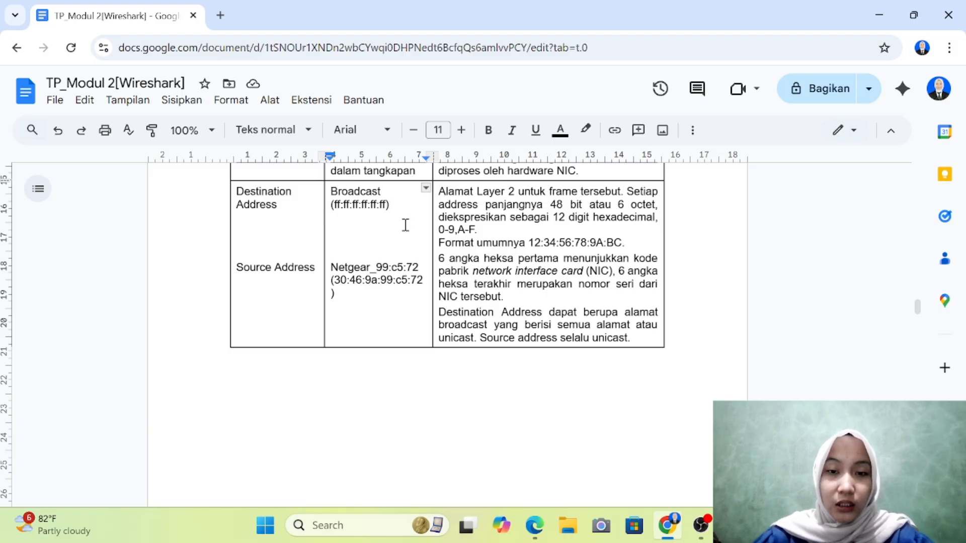
scroll(405, 224, down, 1)
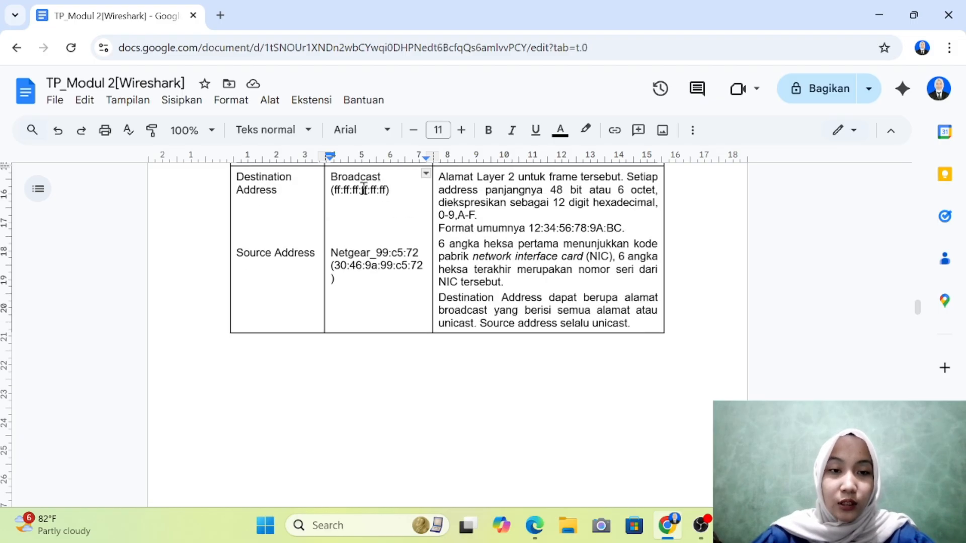
scroll(382, 232, down, 1)
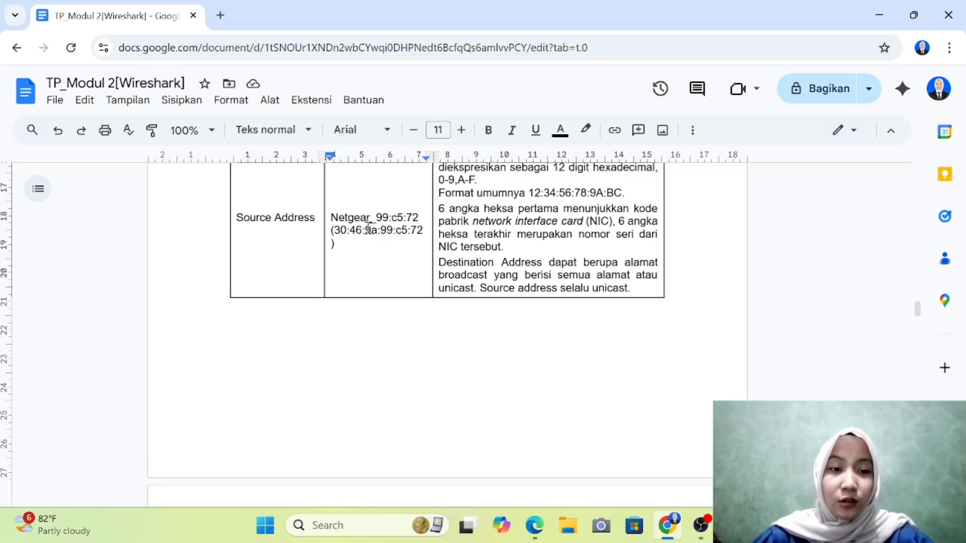
scroll(368, 235, down, 1)
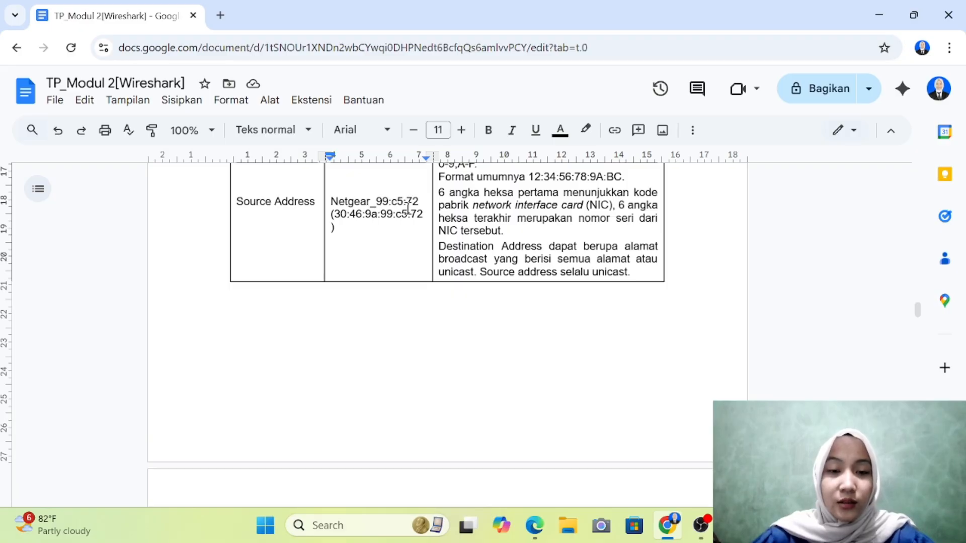
scroll(405, 211, down, 1)
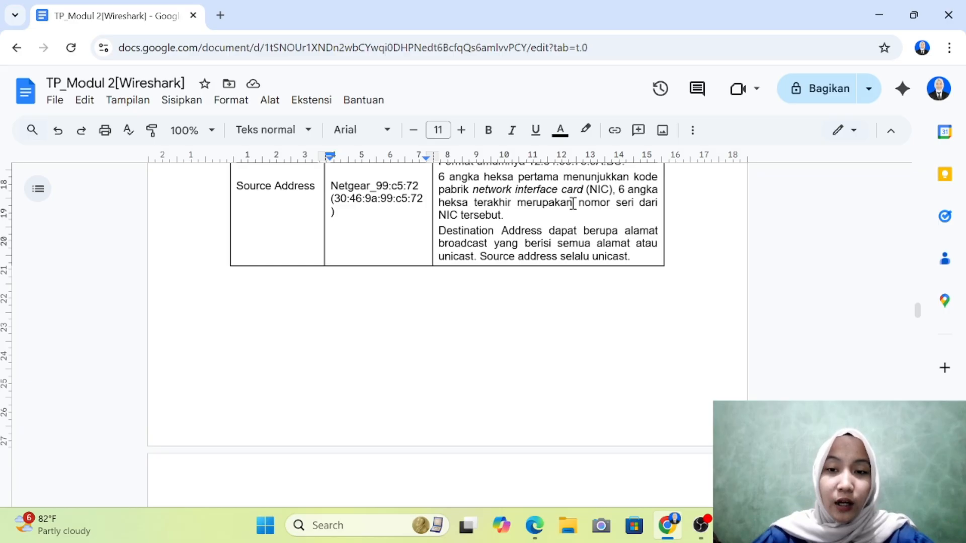
scroll(396, 222, down, 1)
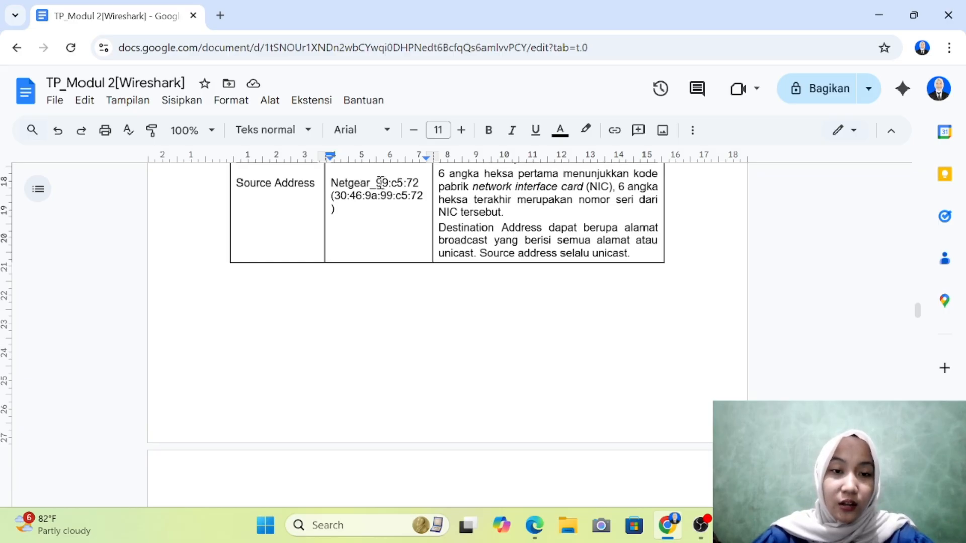
Highlight the Source Address value's parts in the header table: 99:c5:72 in the Netgear name, then both halves of the MAC address.
drag(381, 182, 421, 181)
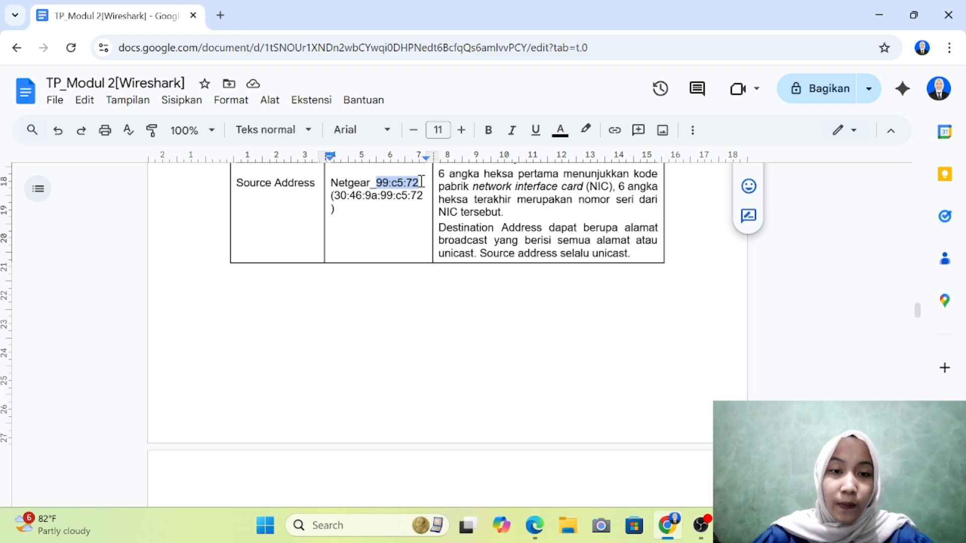
drag(335, 196, 374, 200)
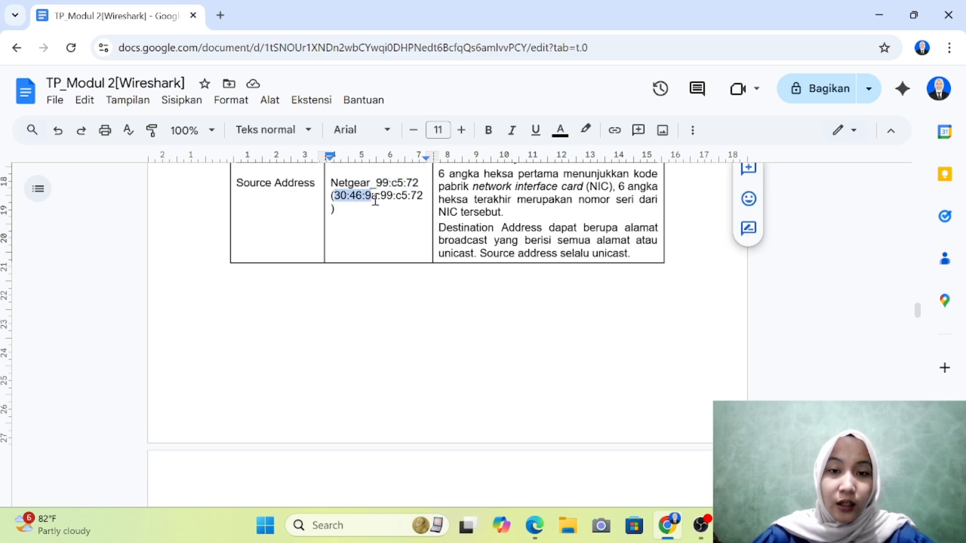
drag(381, 196, 422, 191)
Read the Frame Type, Data and FCS rows of the Ethernet II header table with their values and descriptions.
scroll(403, 215, down, 6)
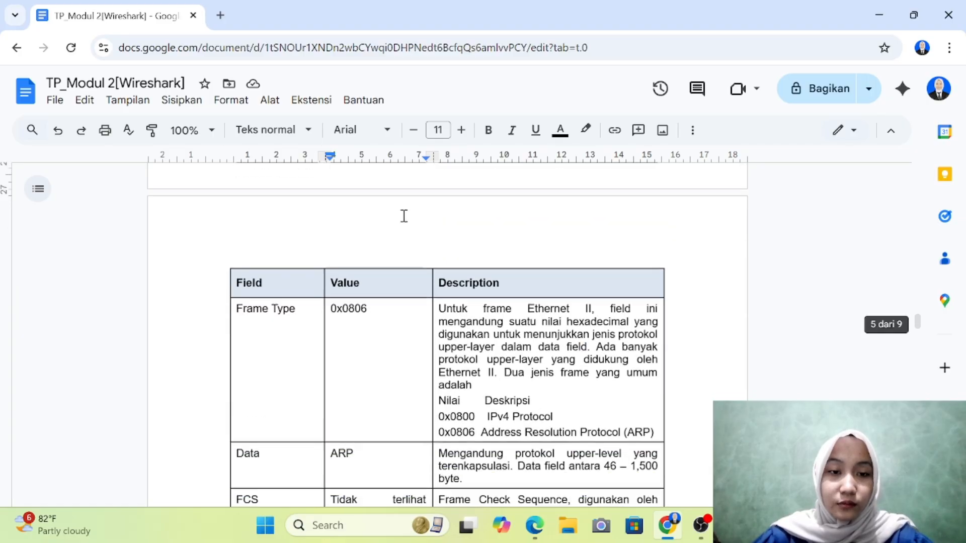
scroll(319, 259, down, 1)
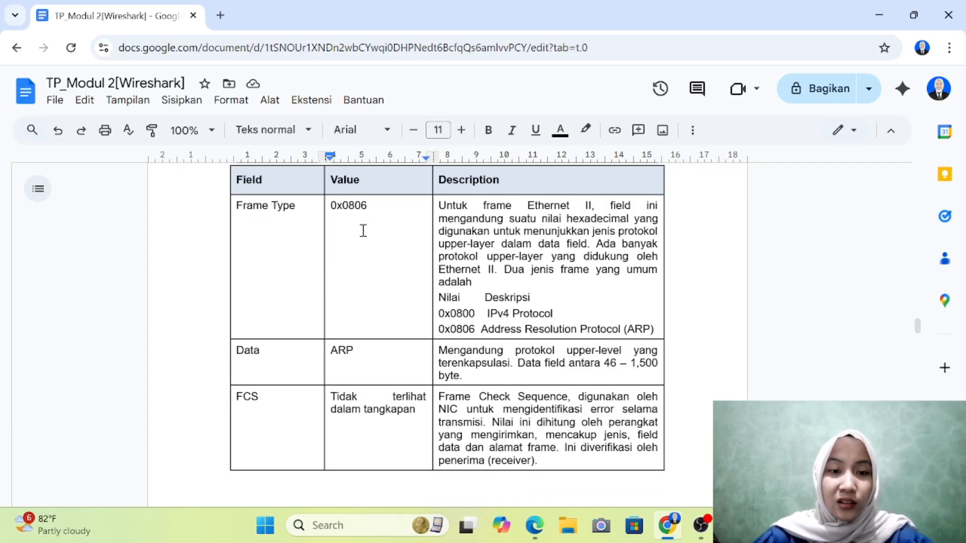
scroll(363, 231, down, 3)
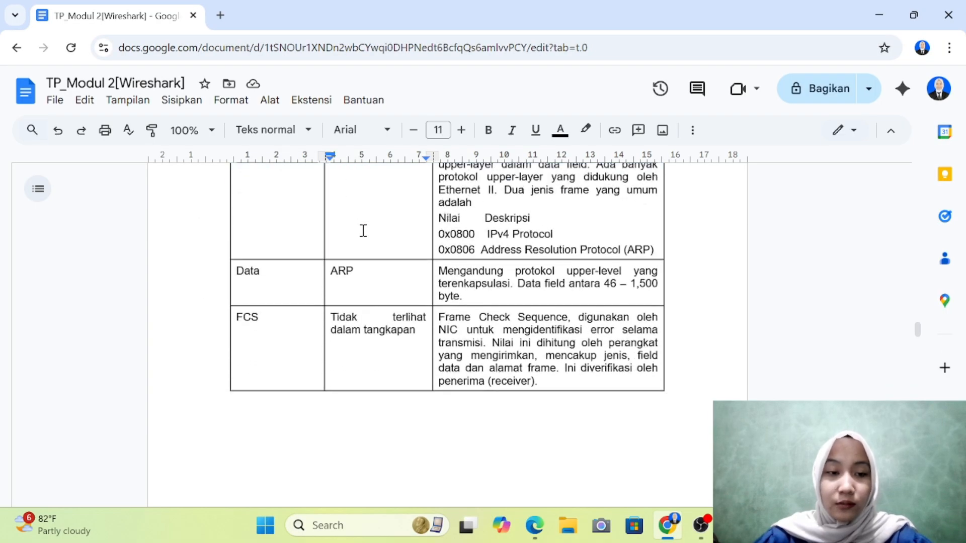
scroll(386, 301, down, 2)
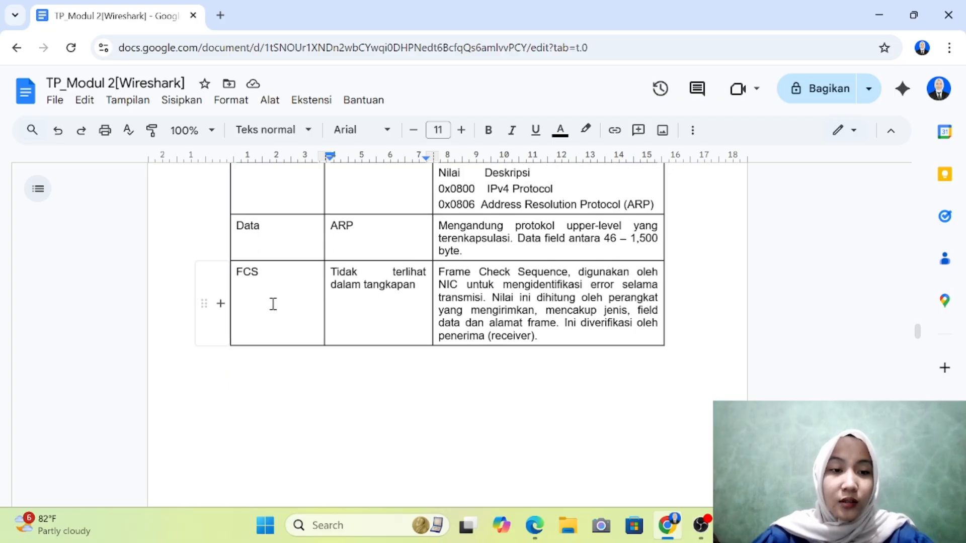
scroll(360, 292, down, 2)
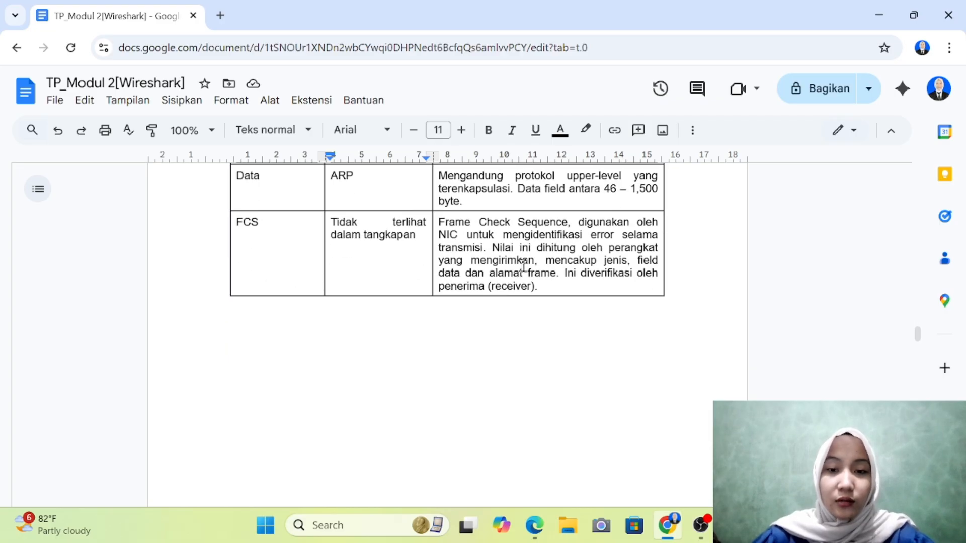
Review Pertanyaan questions 1 and 2 with their answers, checking the Destination Address value in the header table.
scroll(524, 266, down, 8)
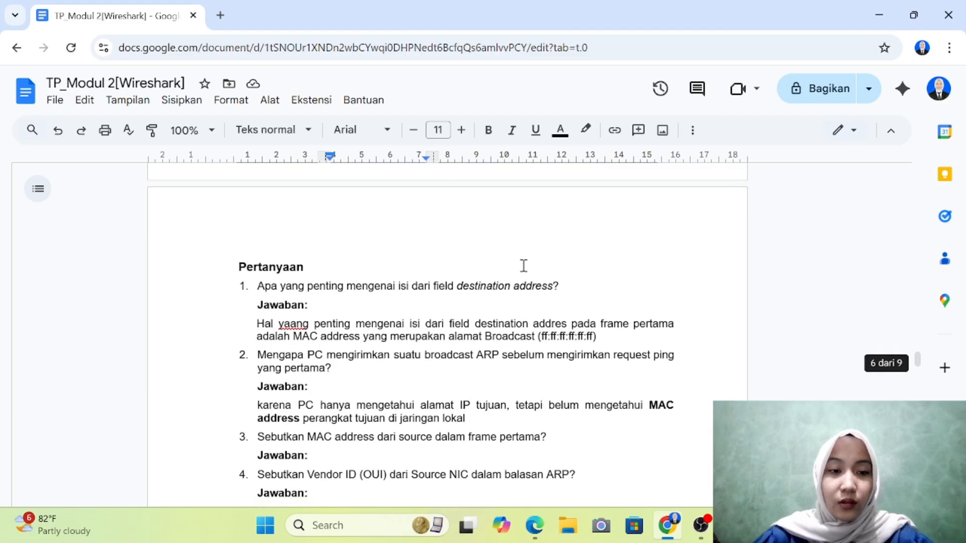
scroll(524, 267, down, 1)
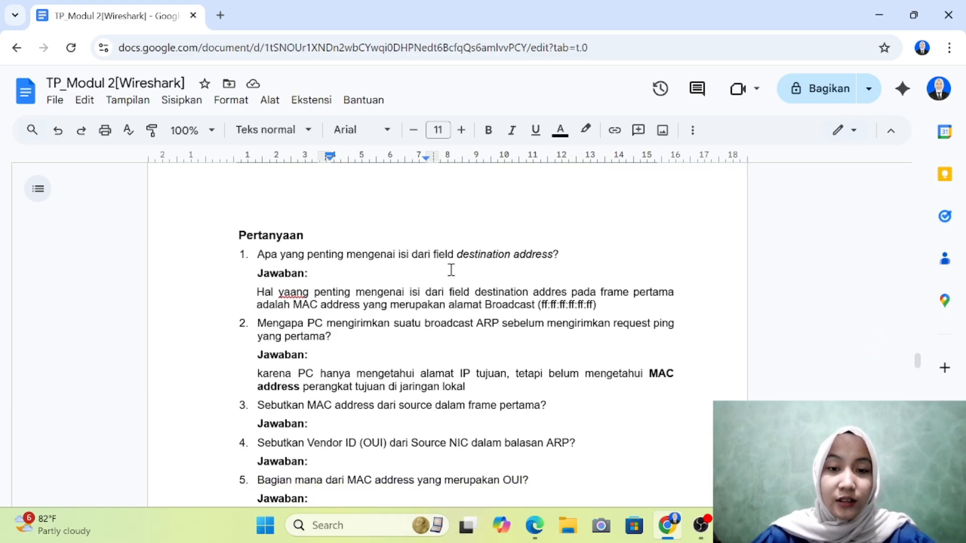
scroll(452, 270, up, 1)
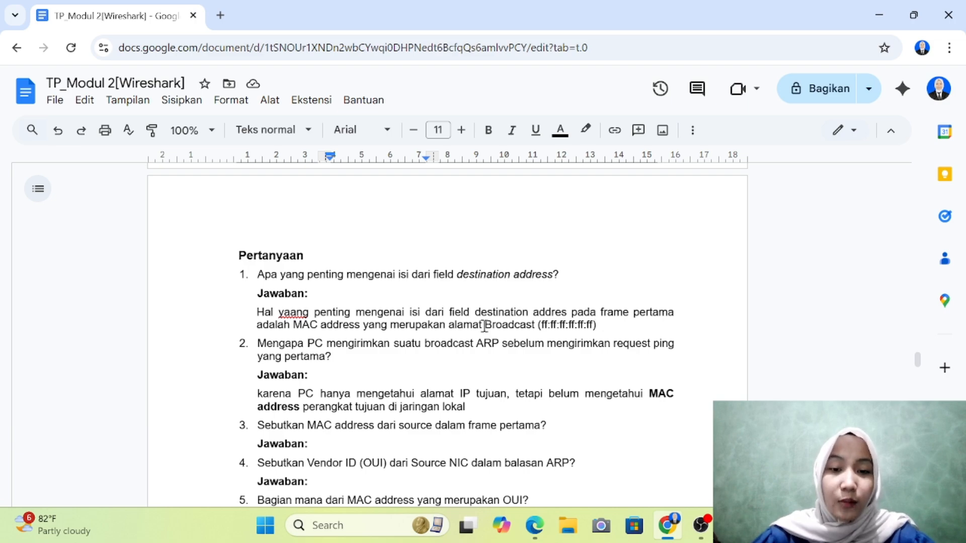
scroll(535, 329, up, 10)
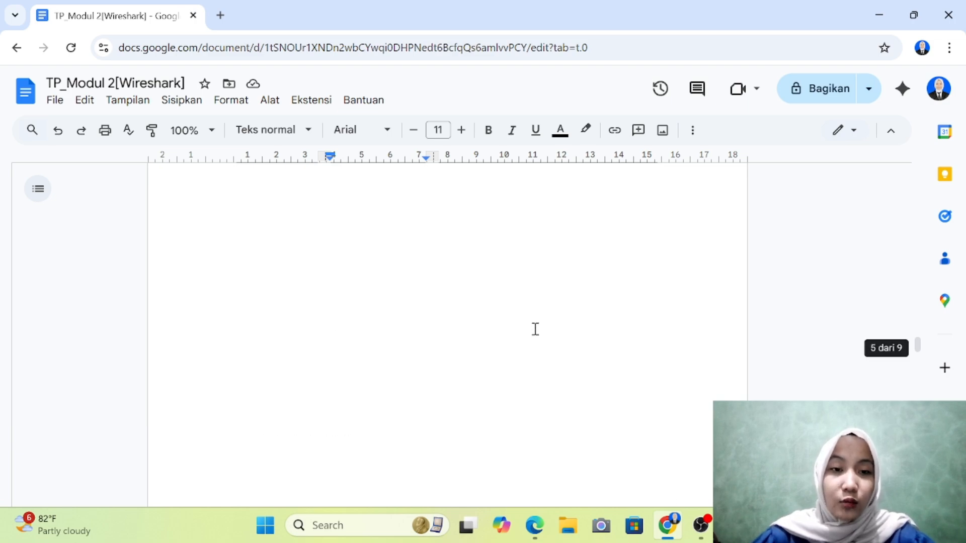
scroll(533, 327, down, 3)
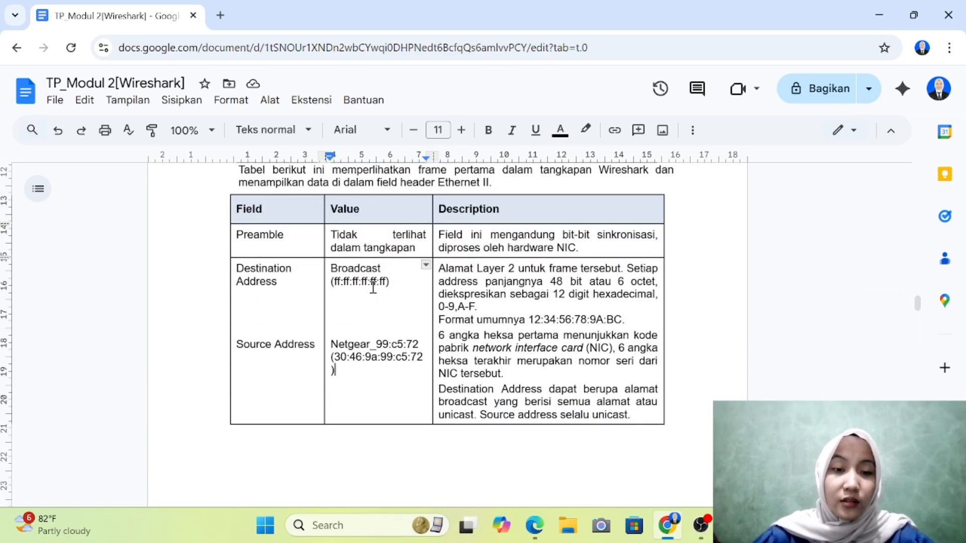
scroll(355, 333, down, 10)
scroll(355, 332, down, 7)
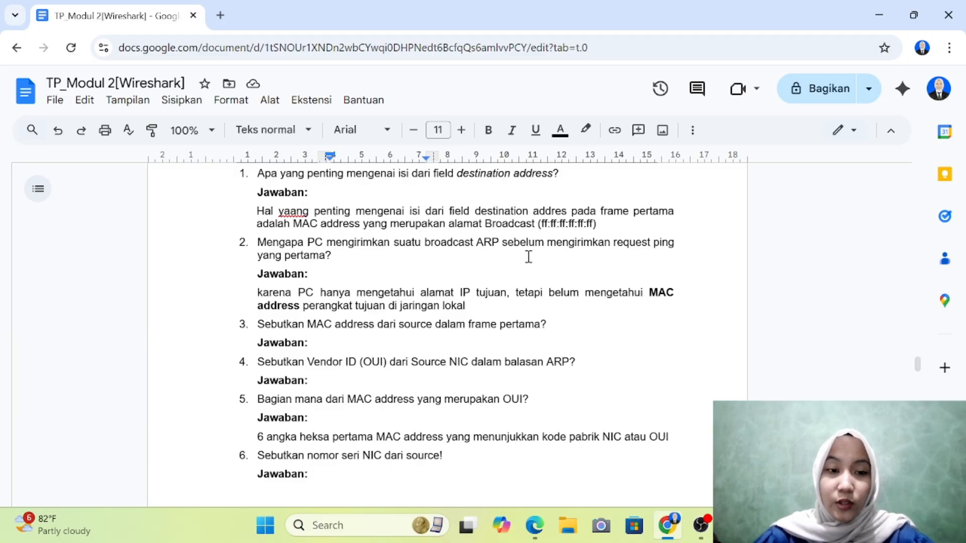
scroll(417, 310, down, 1)
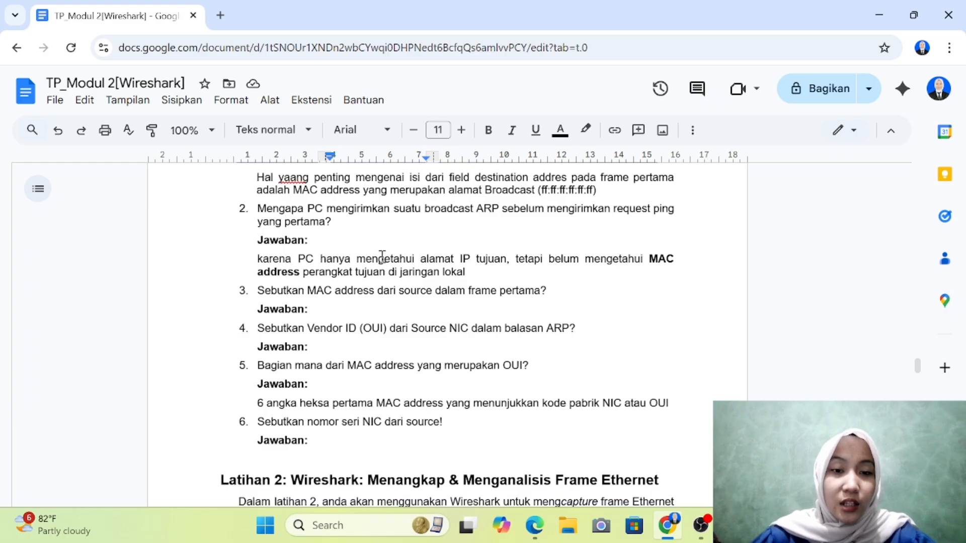
scroll(397, 259, up, 1)
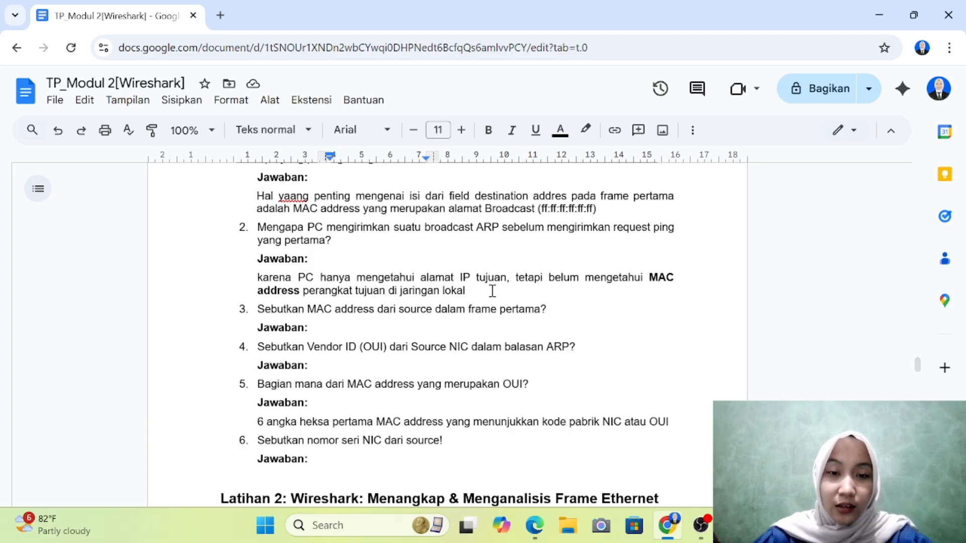
For question 3, find the source MAC address in the ARP request screenshot and write f0:1f:af:50:fd:c8 beneath that image.
scroll(493, 290, down, 1)
click(352, 289)
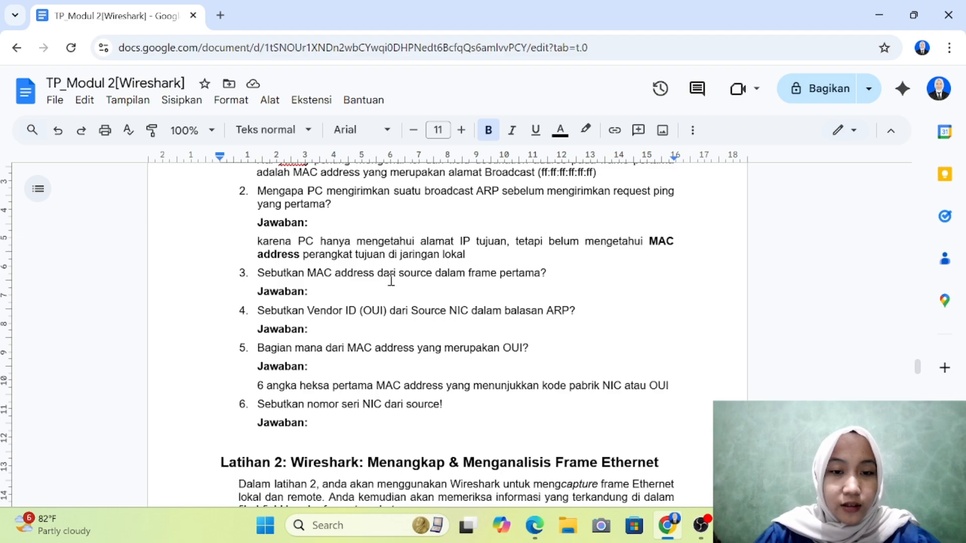
scroll(486, 279, up, 8)
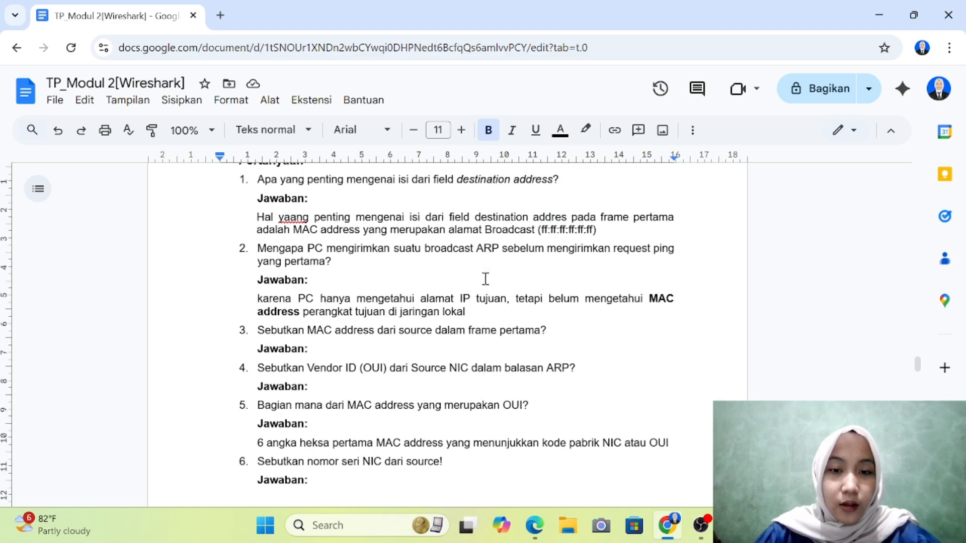
scroll(485, 279, up, 15)
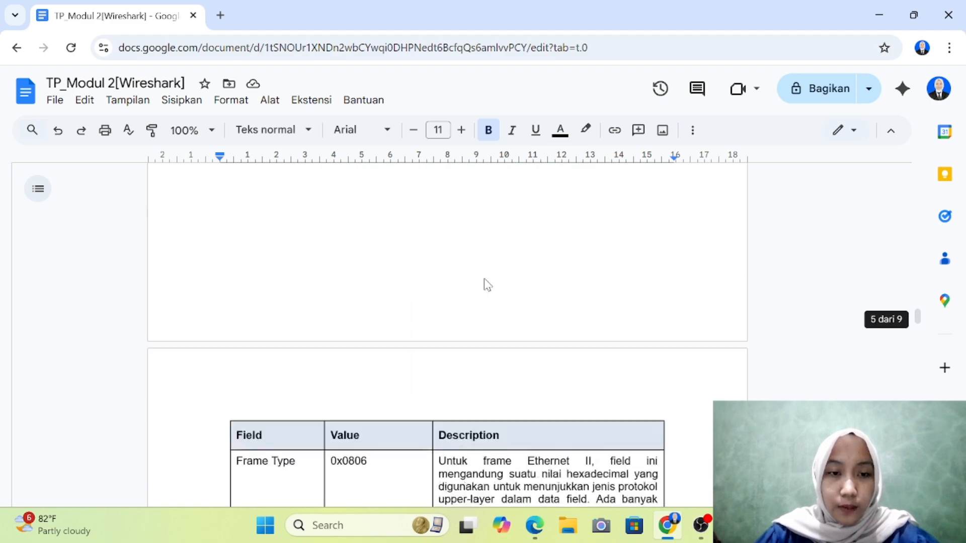
scroll(485, 279, up, 1)
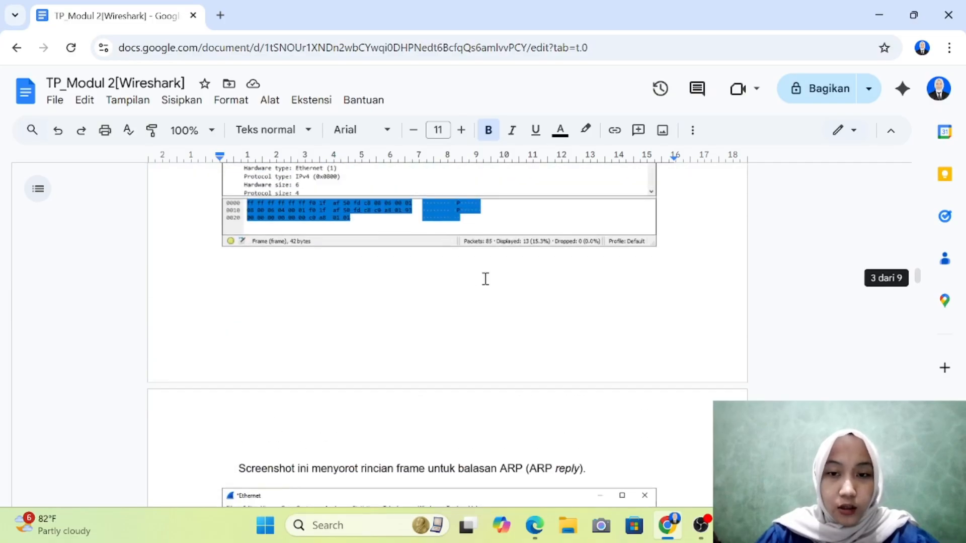
scroll(537, 304, up, 2)
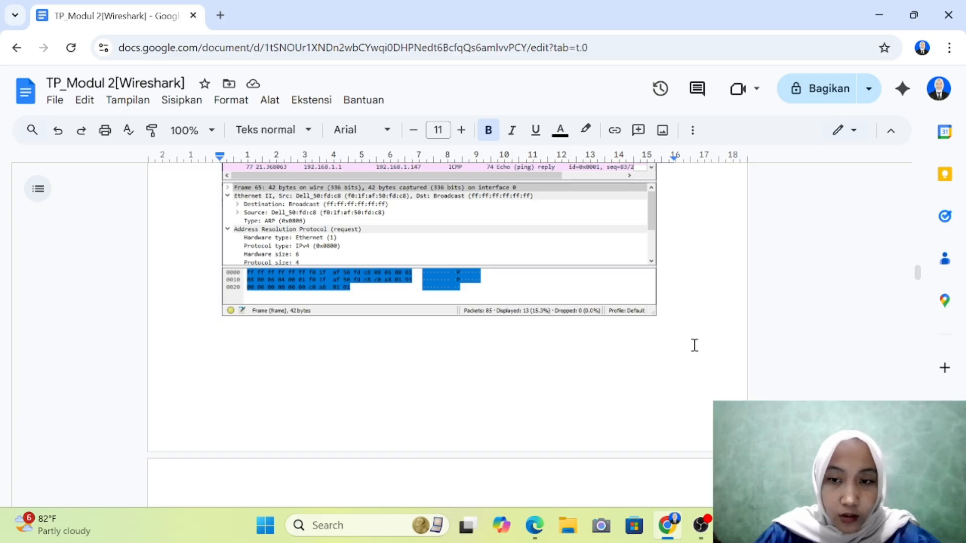
click(674, 332)
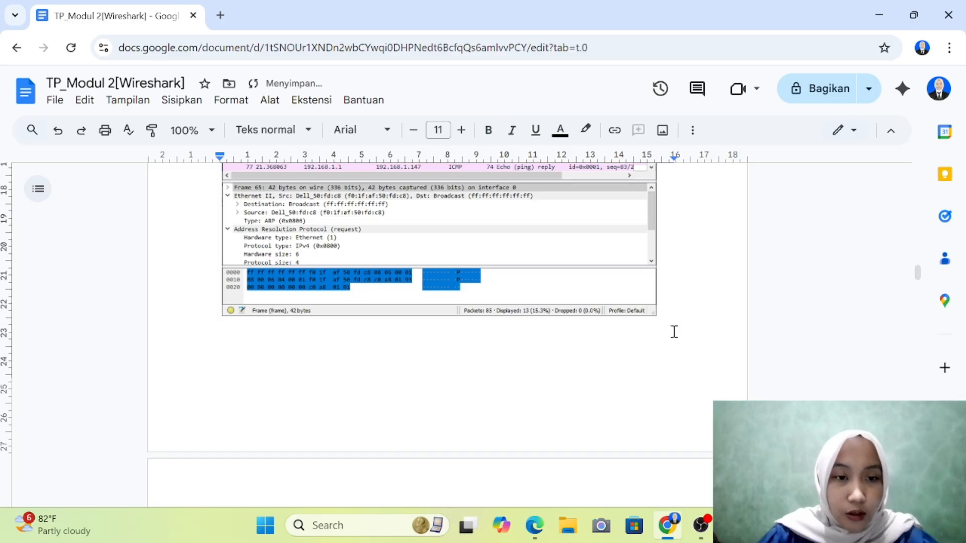
text(f0:1f:af)
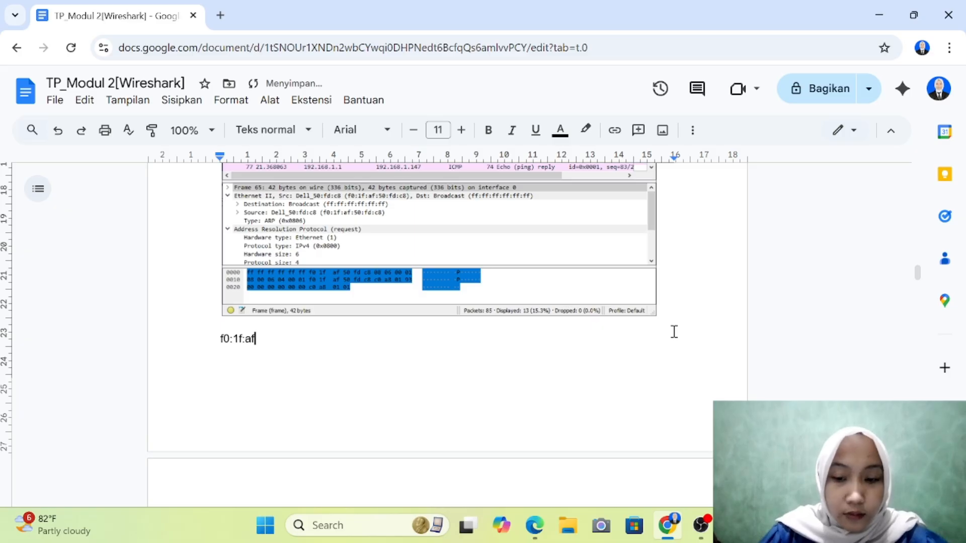
text(:50)
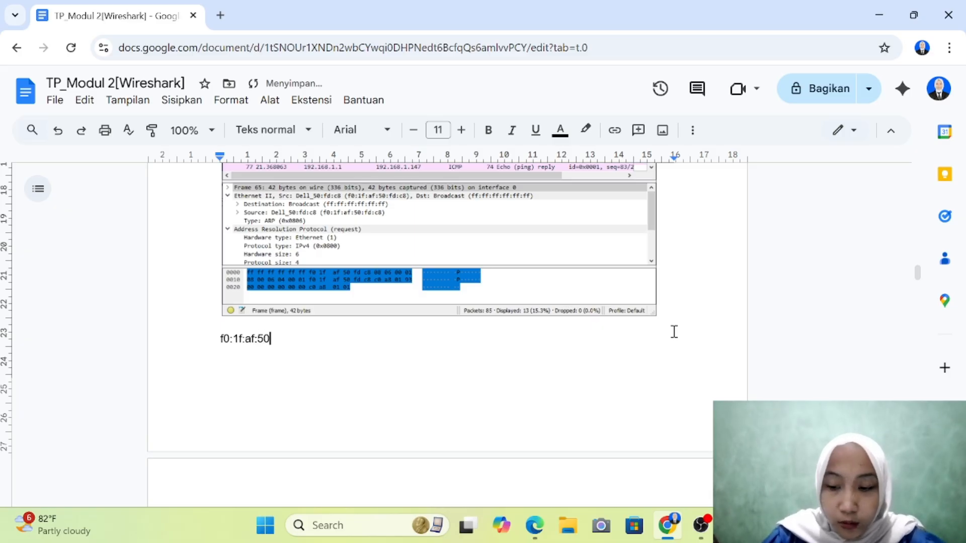
text(:)
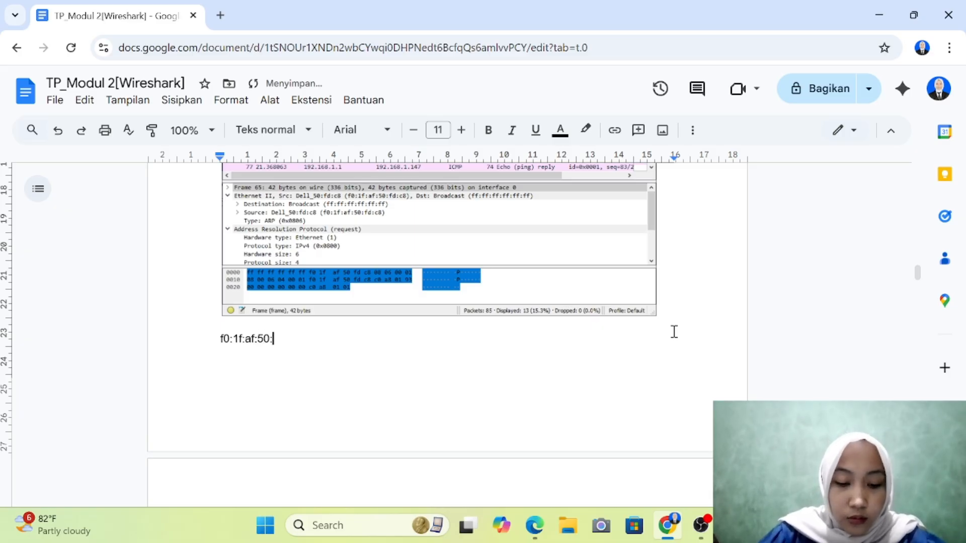
text(fd:c8)
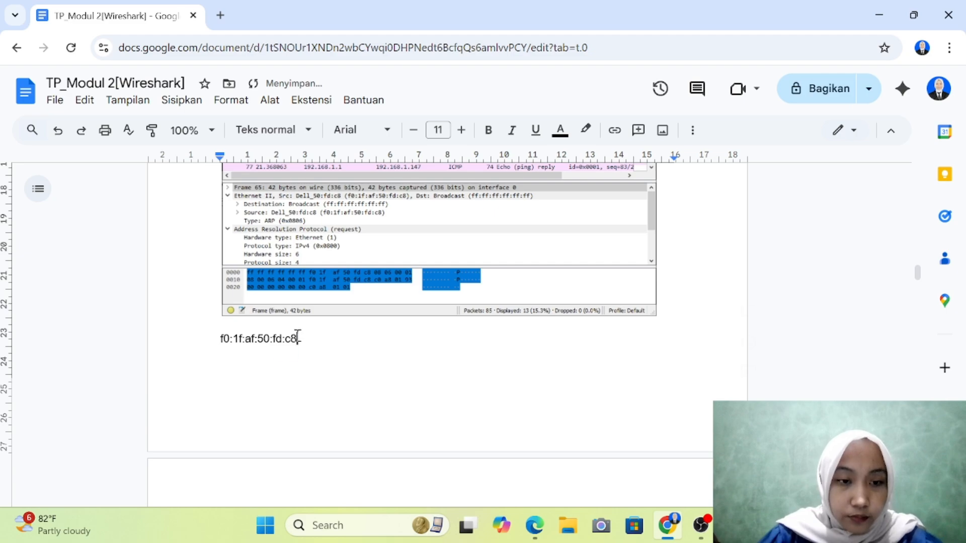
Copy the MAC address f0:1f:af:50:fd:c8 onto a new line under question 3's Jawaban and indent it.
drag(297, 338, 221, 336)
key(ctrl+c)
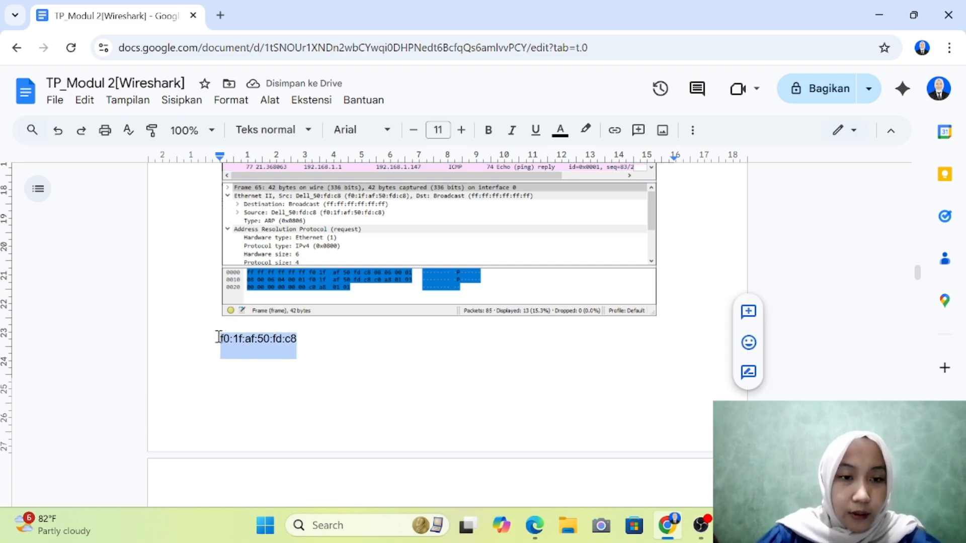
scroll(218, 337, up, 3)
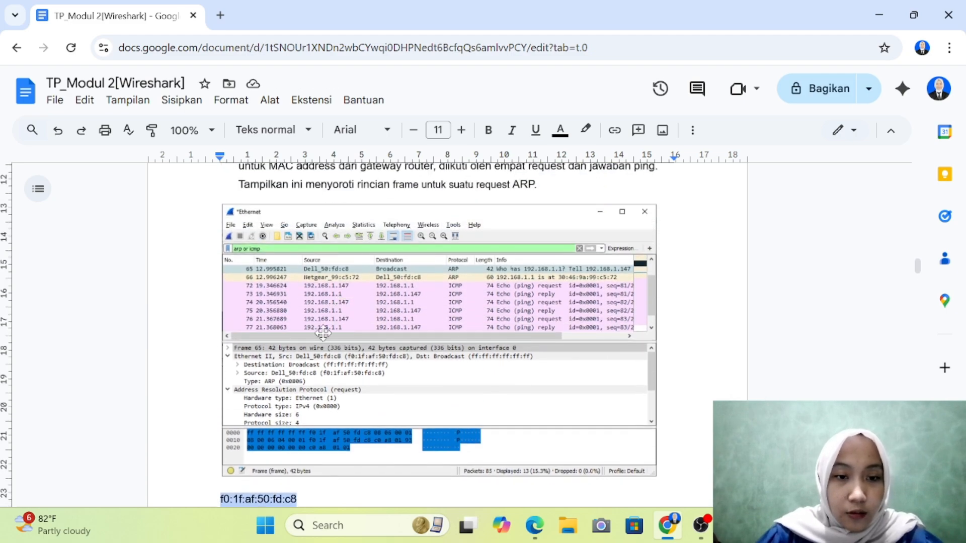
scroll(321, 342, down, 20)
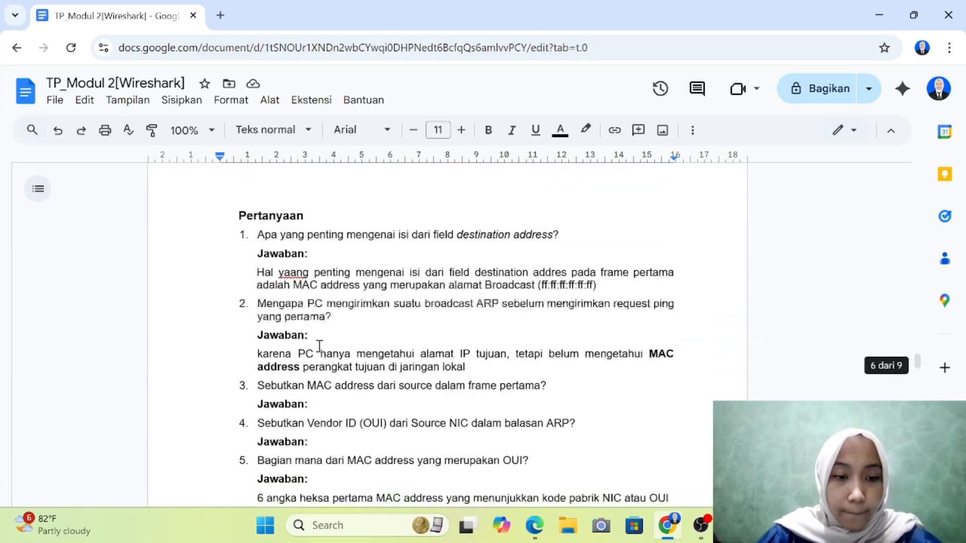
scroll(319, 347, down, 3)
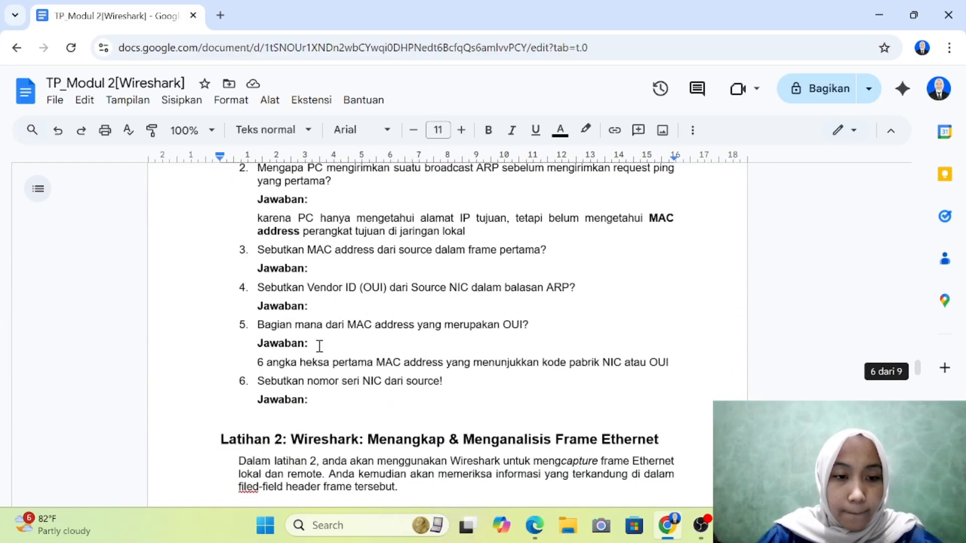
click(321, 267)
key(Return)
key(ctrl+v)
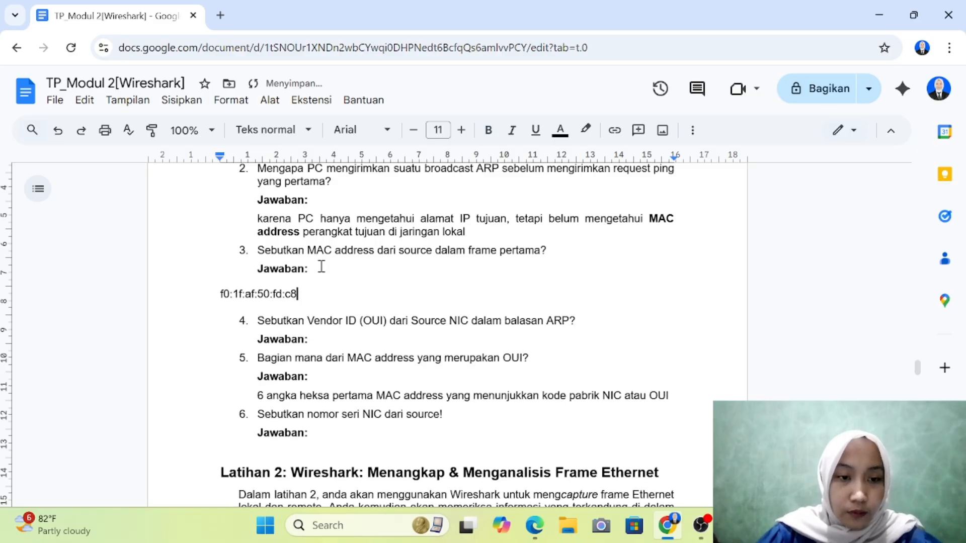
click(221, 290)
key(Tab)
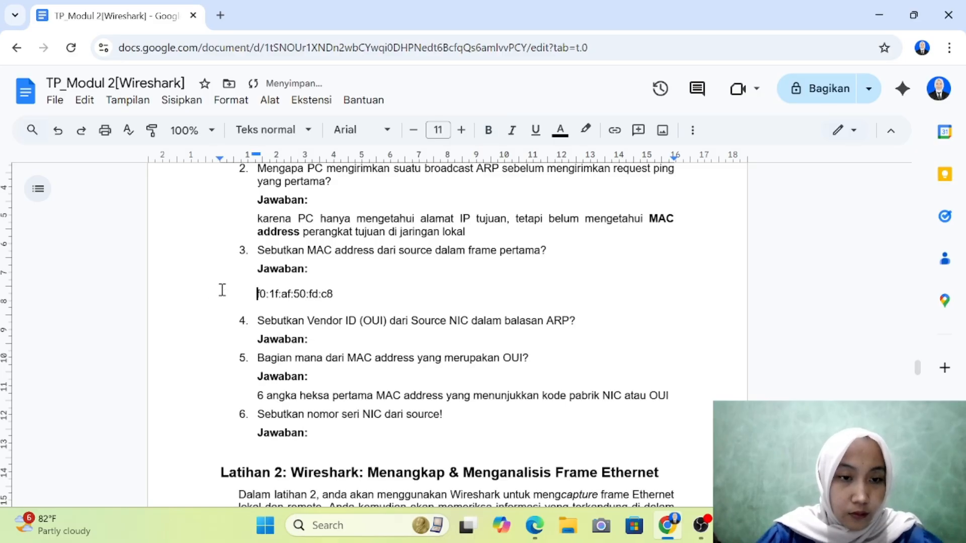
For question 4, find the source OUI in the ARP reply screenshot and write 30:46:9a on a new line beneath that image.
scroll(350, 290, down, 2)
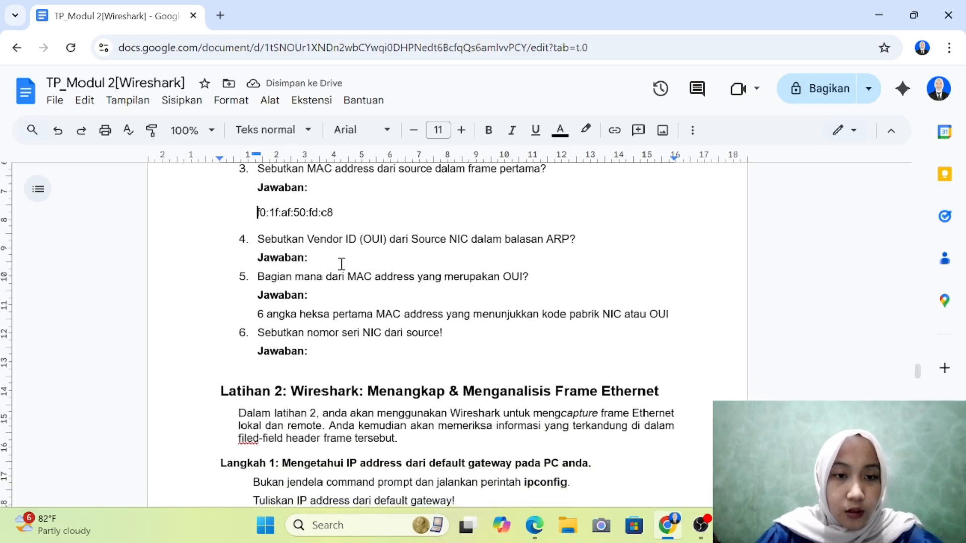
scroll(332, 250, down, 1)
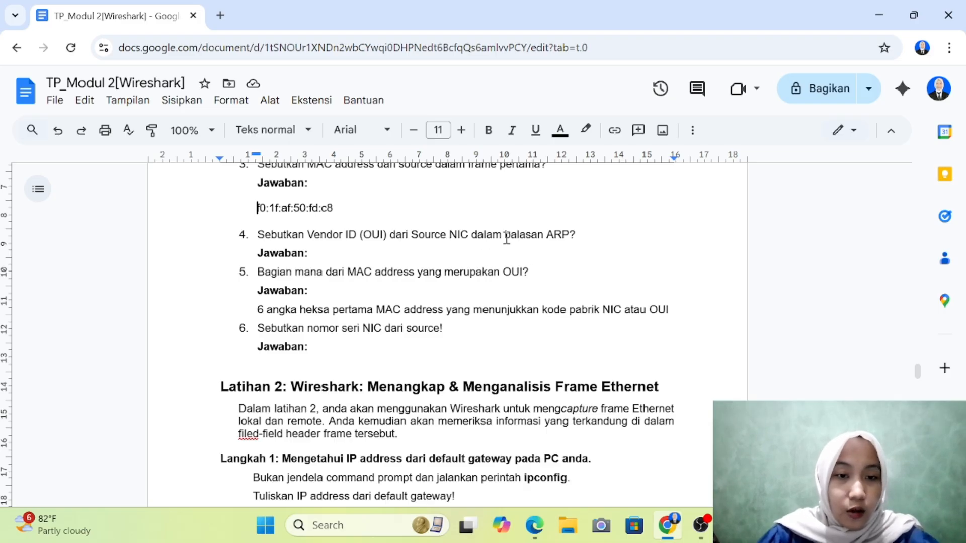
scroll(506, 239, up, 9)
scroll(506, 239, down, 5)
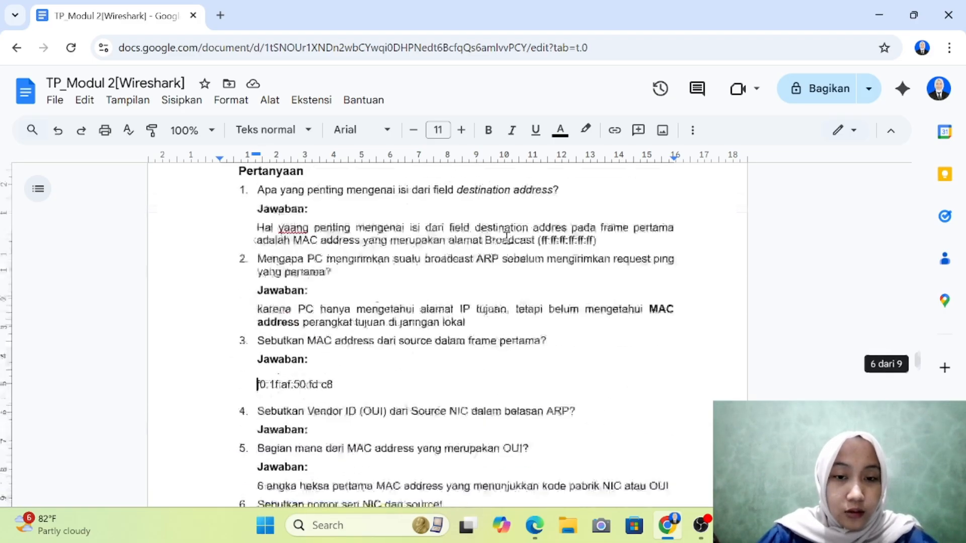
scroll(507, 237, down, 2)
scroll(507, 237, up, 20)
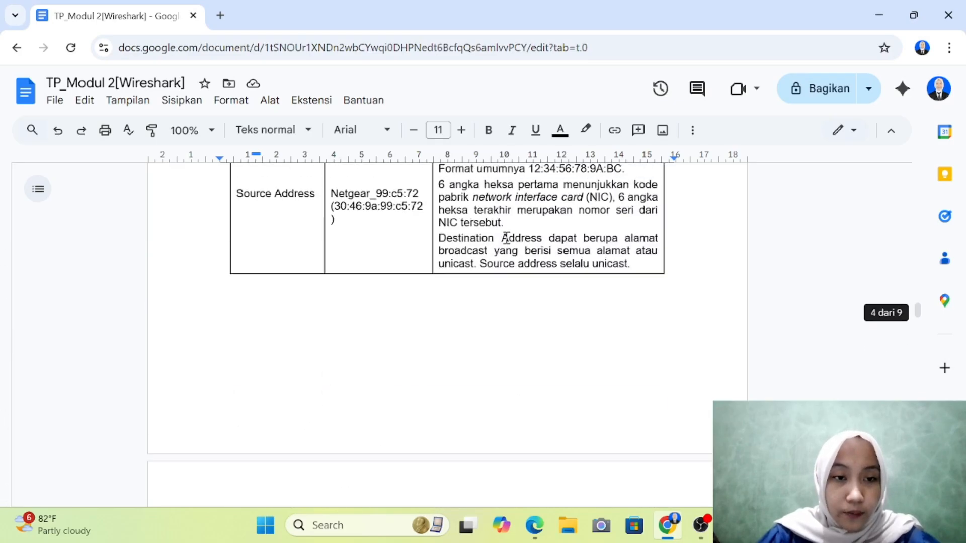
scroll(505, 238, up, 11)
scroll(483, 267, down, 3)
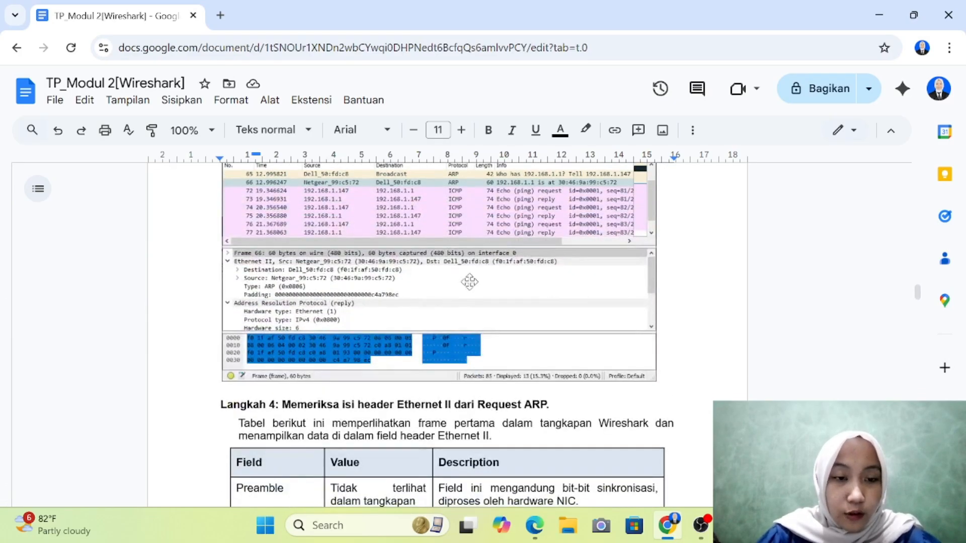
scroll(469, 282, down, 2)
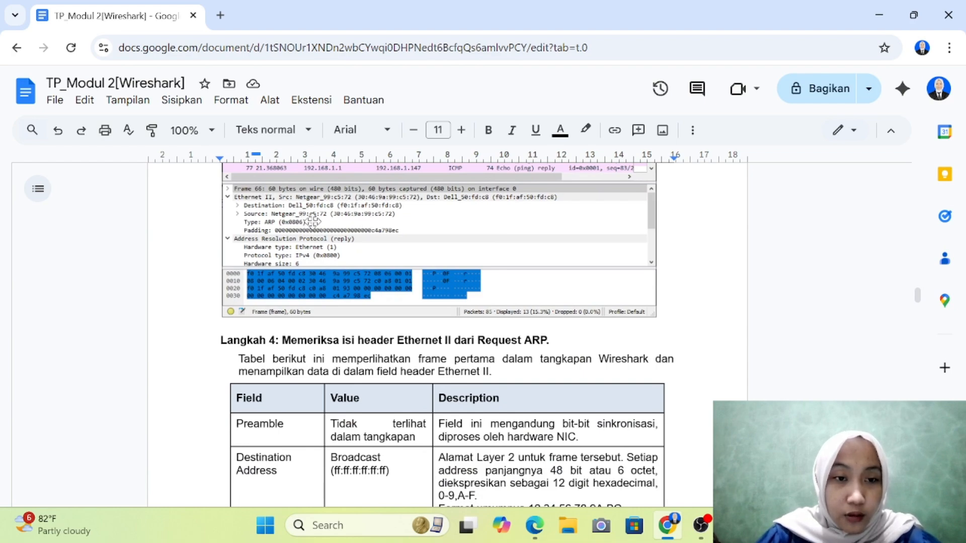
click(696, 313)
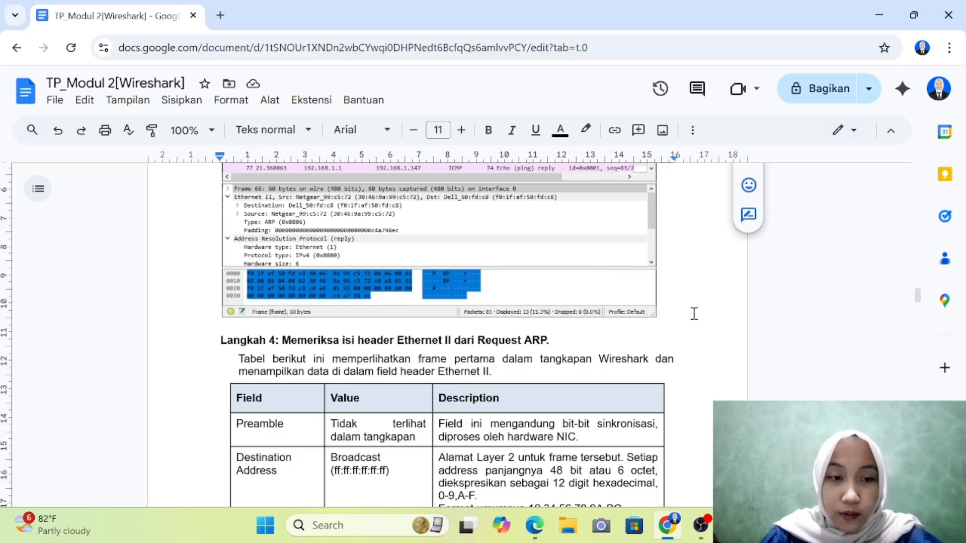
key(Return)
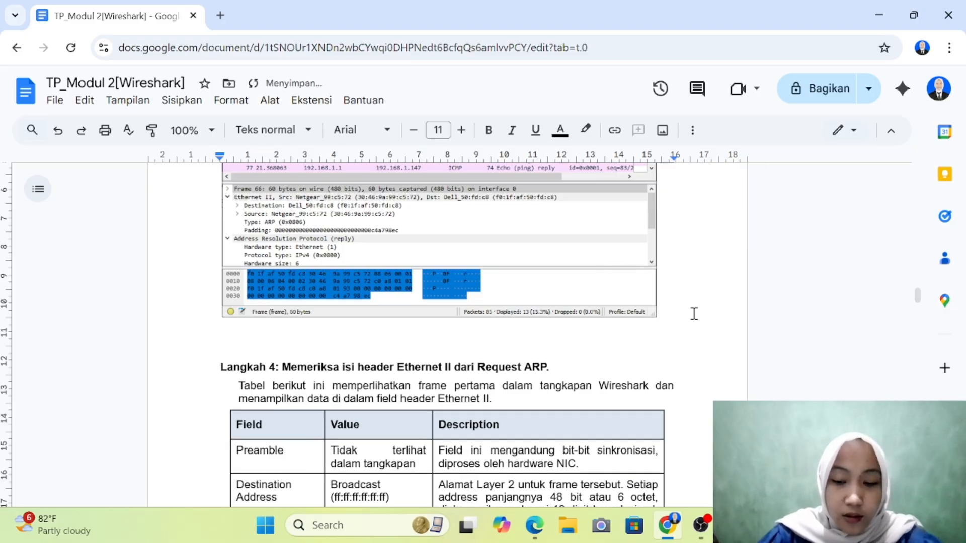
text(30:46:9a)
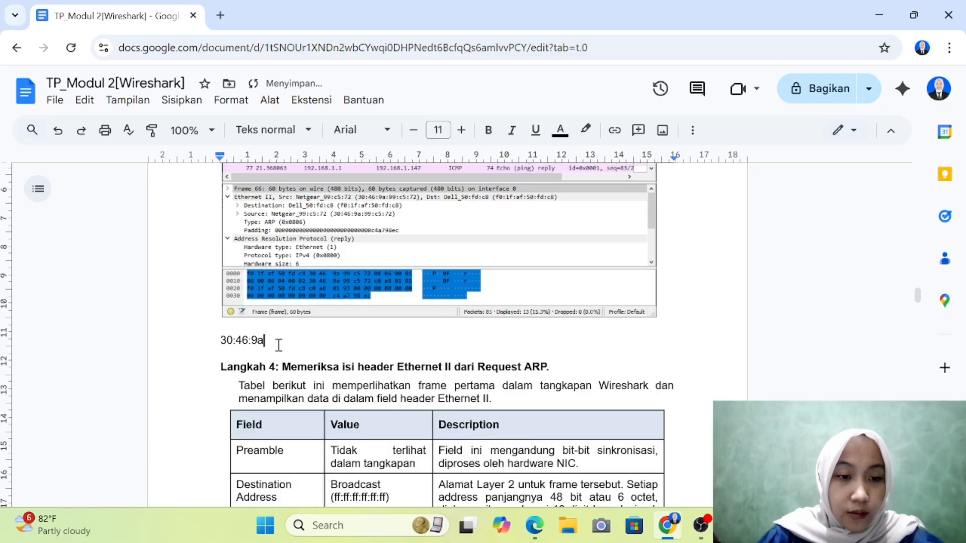
Copy the OUI 30:46:9a onto a new line under question 4's Jawaban and indent it.
scroll(280, 345, up, 3)
shift+click(218, 472)
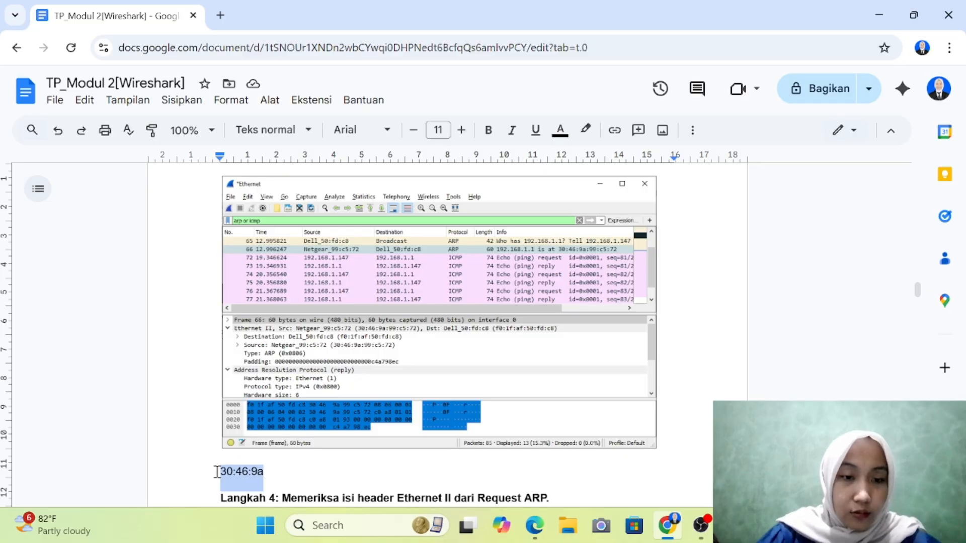
scroll(355, 400, down, 4)
scroll(355, 400, up, 4)
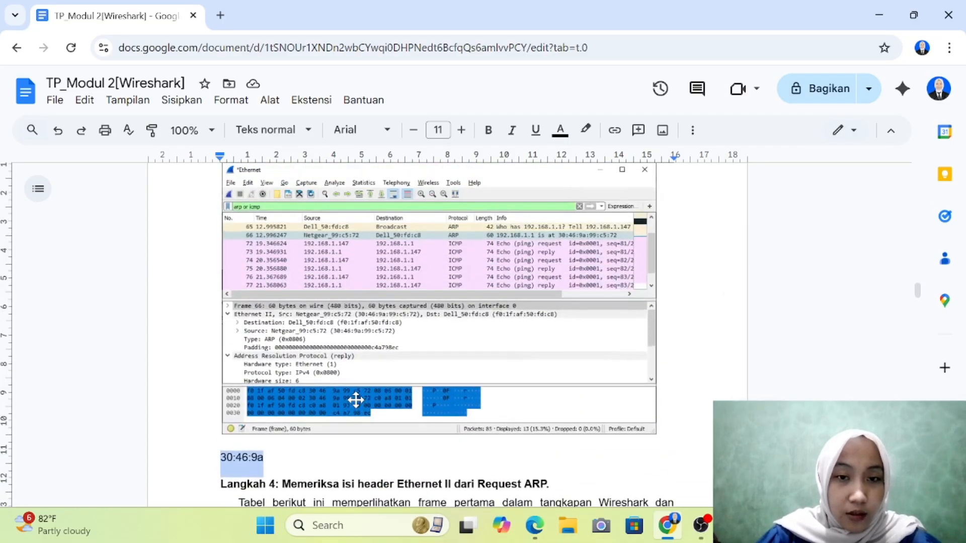
scroll(356, 400, down, 12)
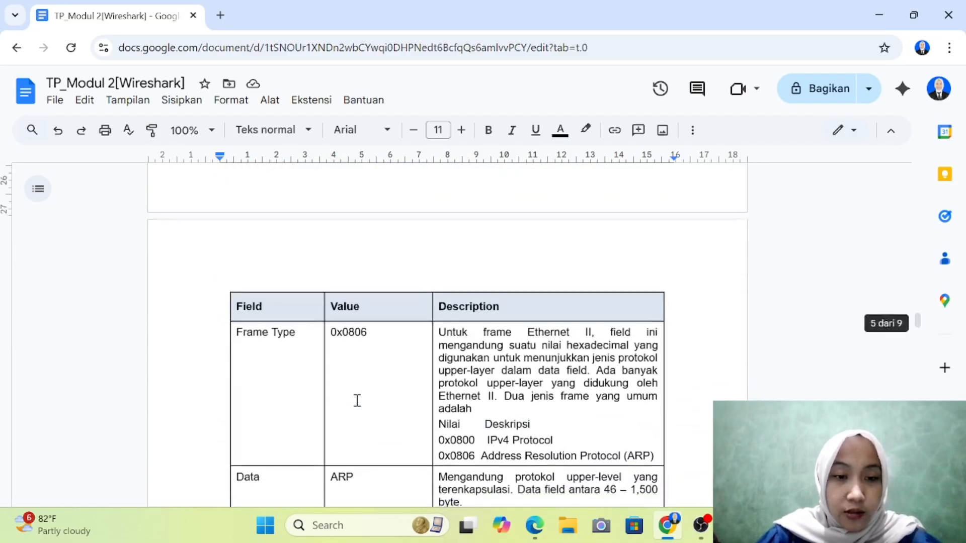
scroll(358, 401, up, 10)
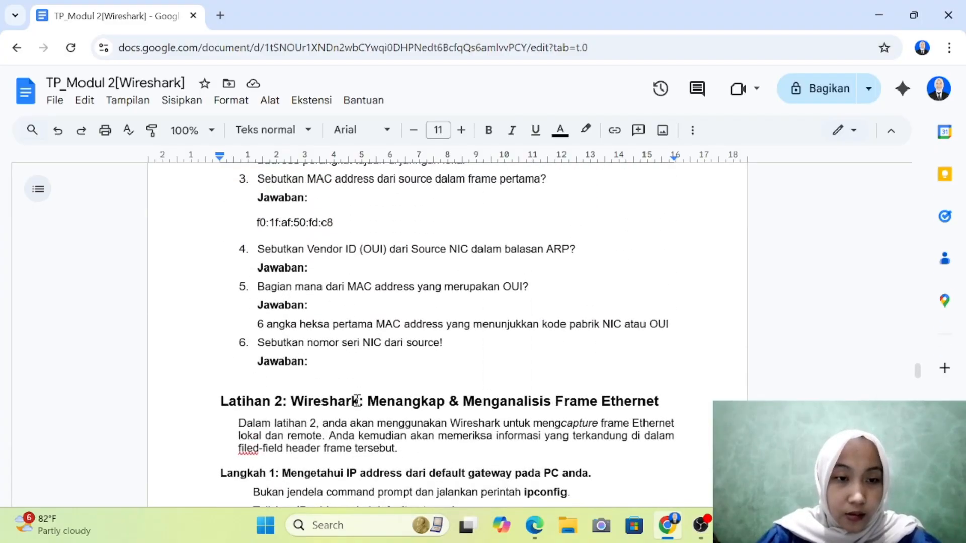
click(316, 268)
key(Return)
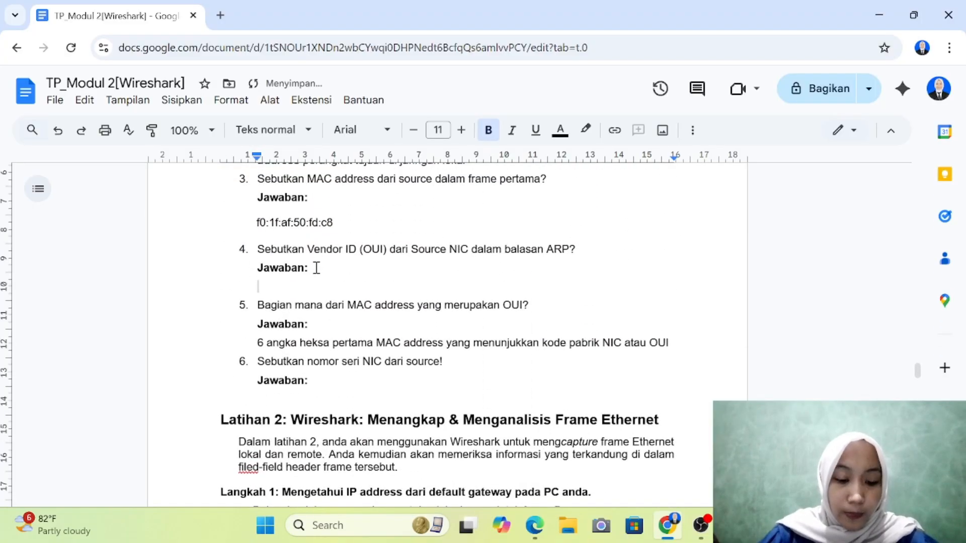
text(30:46:9a)
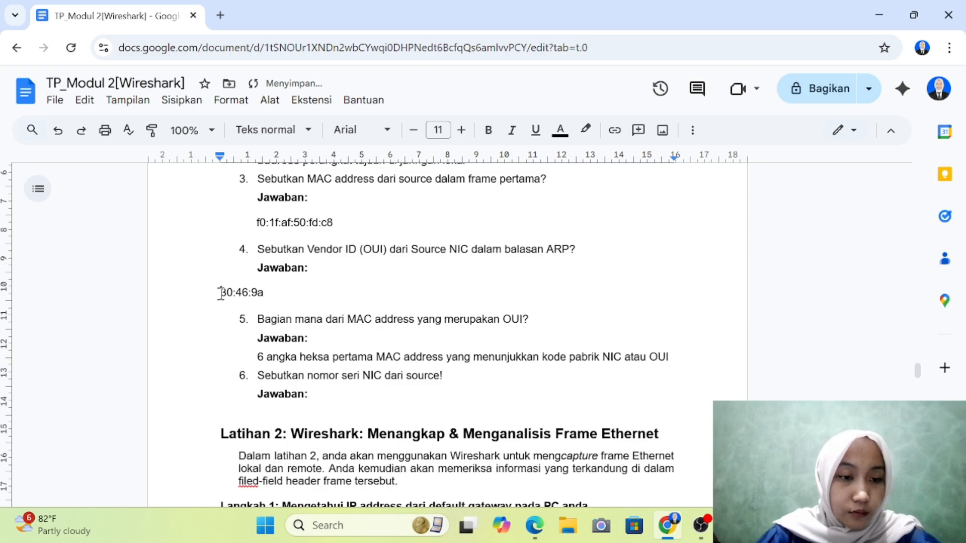
key(Tab)
Review question 5 about which part of the MAC address is the OUI, together with its existing answer.
scroll(231, 297, down, 1)
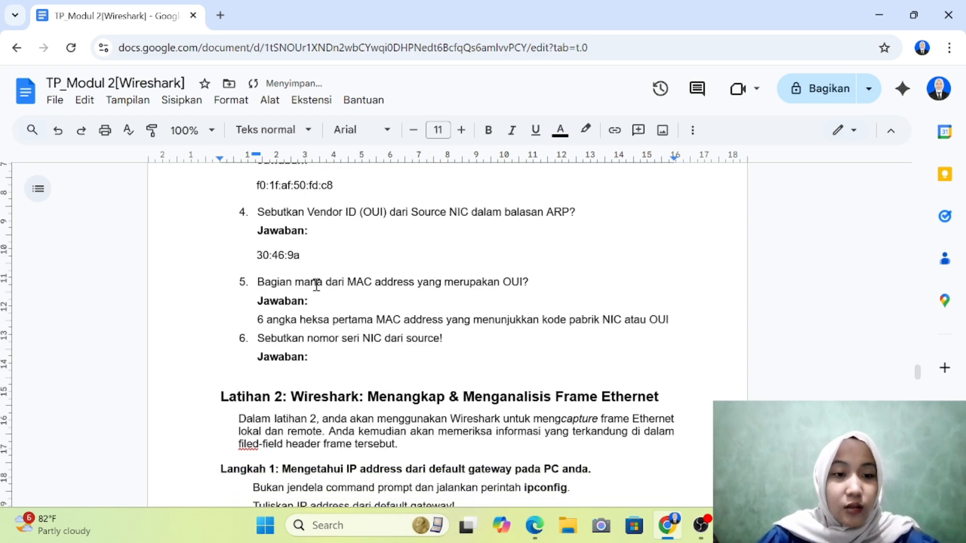
click(297, 283)
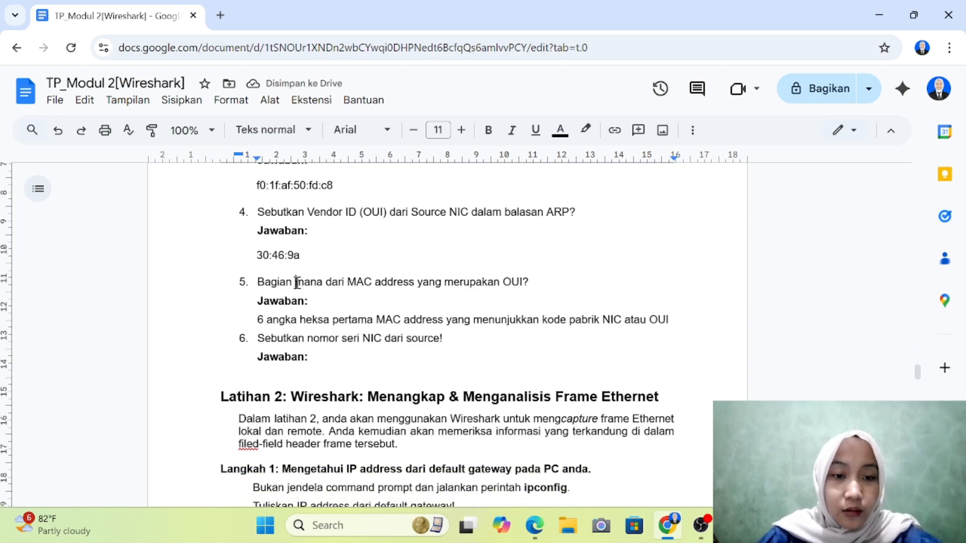
key(BackSpace)
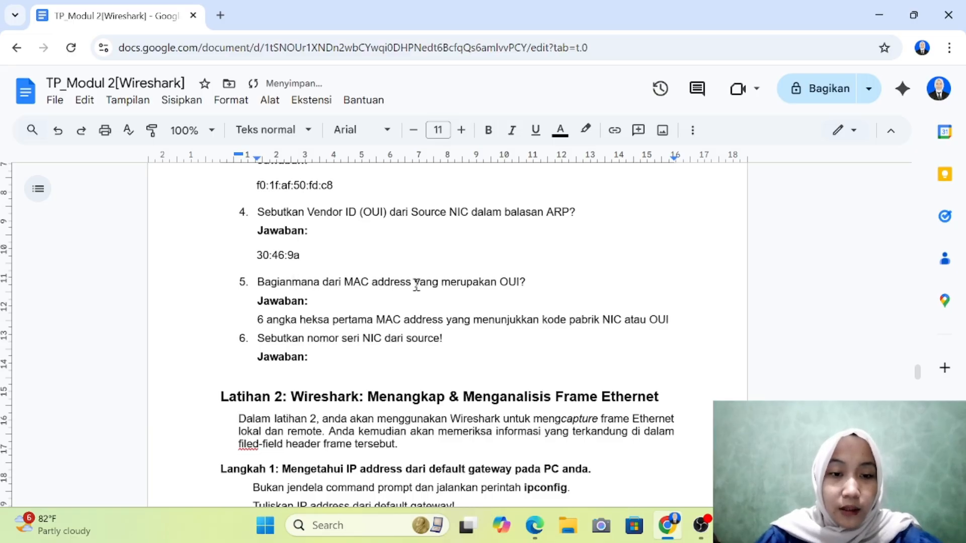
scroll(472, 286, down, 1)
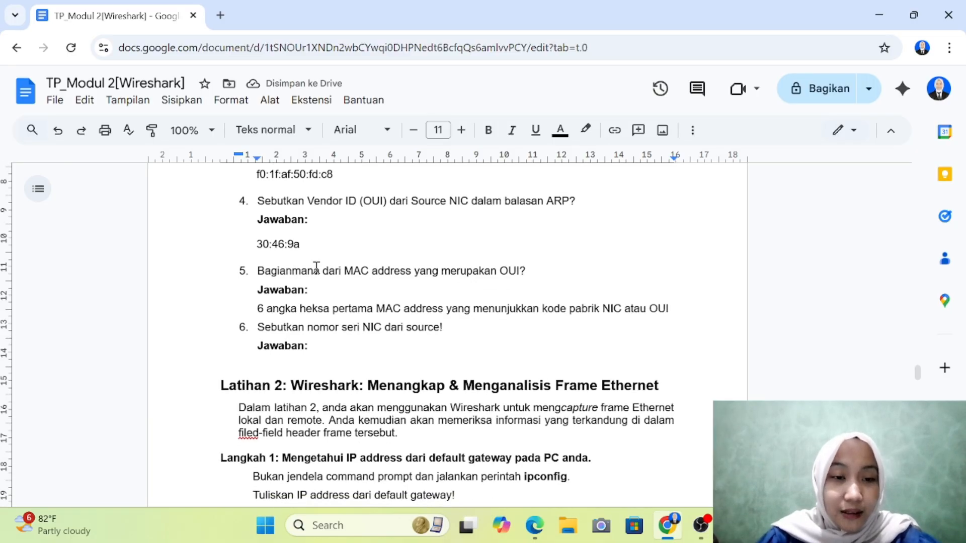
scroll(511, 282, down, 1)
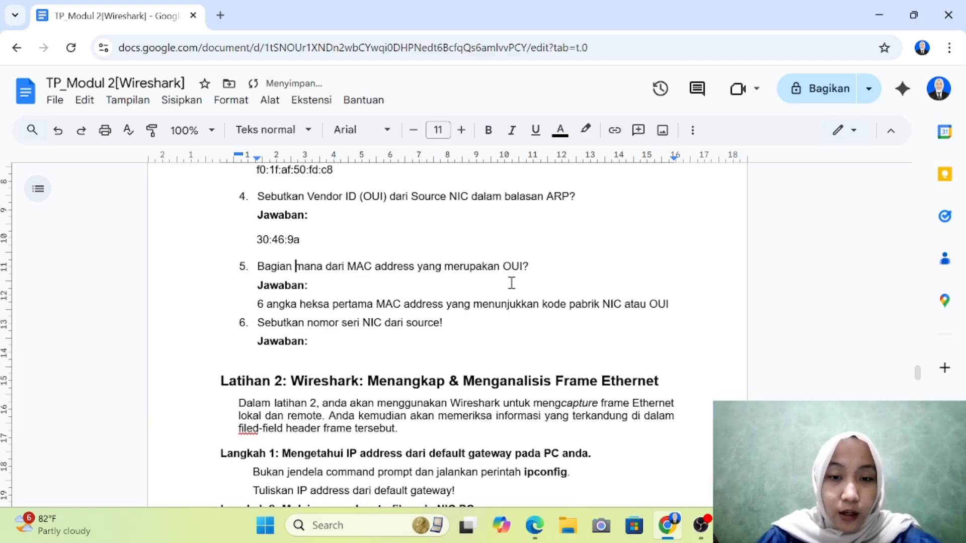
scroll(356, 312, down, 2)
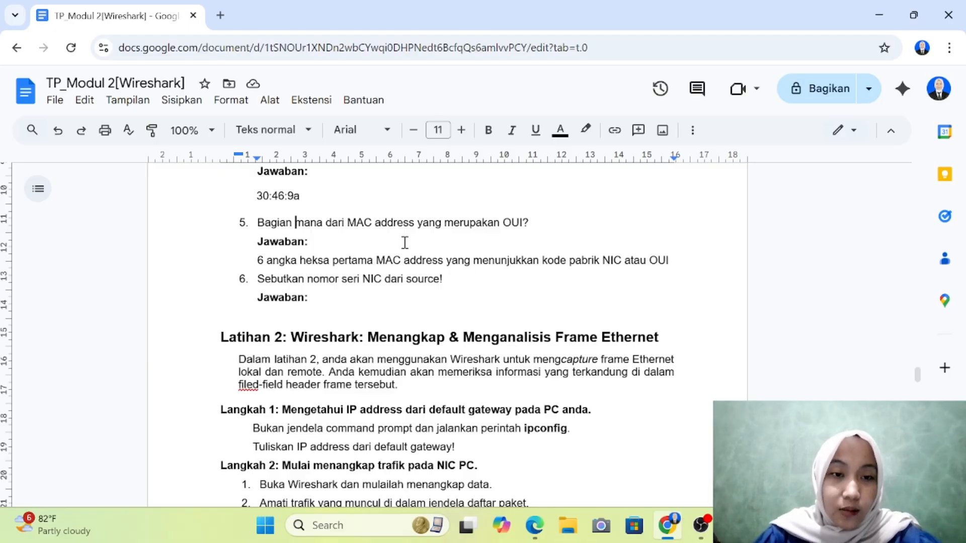
scroll(405, 243, up, 1)
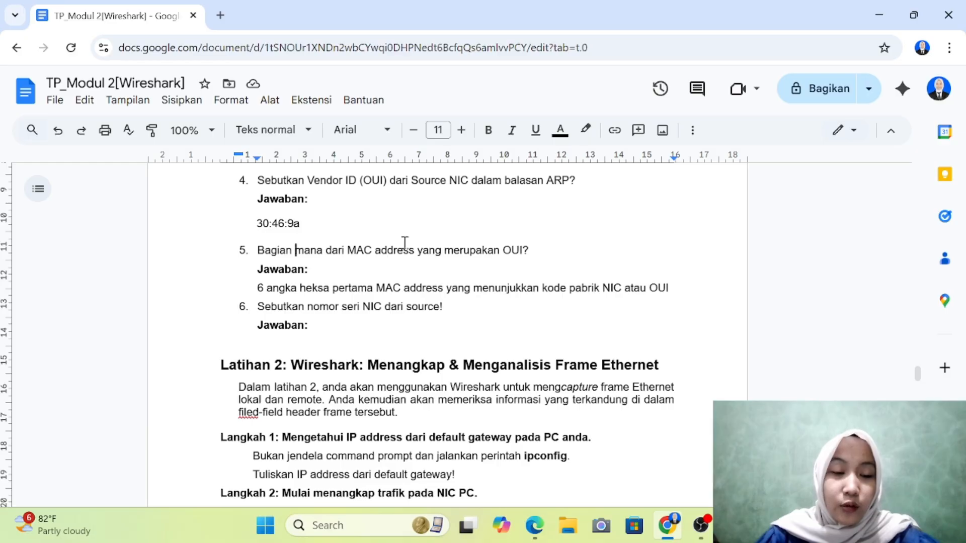
scroll(404, 243, up, 1)
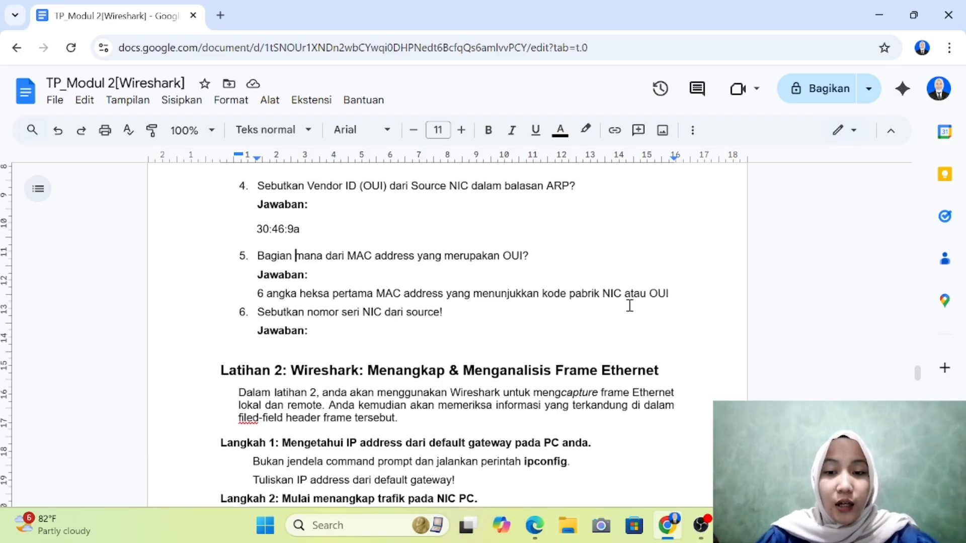
For question 6, find the source NIC's serial digits in the ARP reply screenshot and replace the note beneath it with 99:c5:72.
click(326, 333)
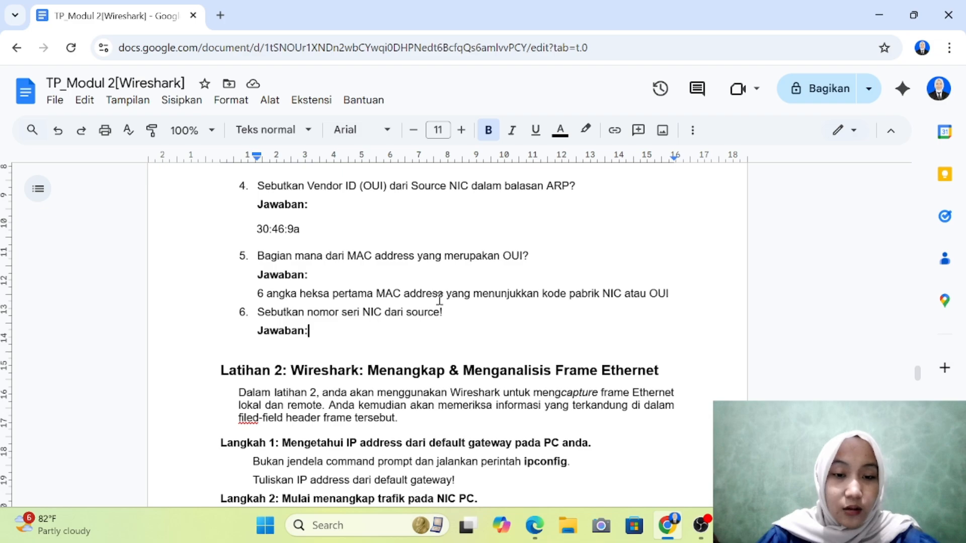
scroll(439, 300, up, 15)
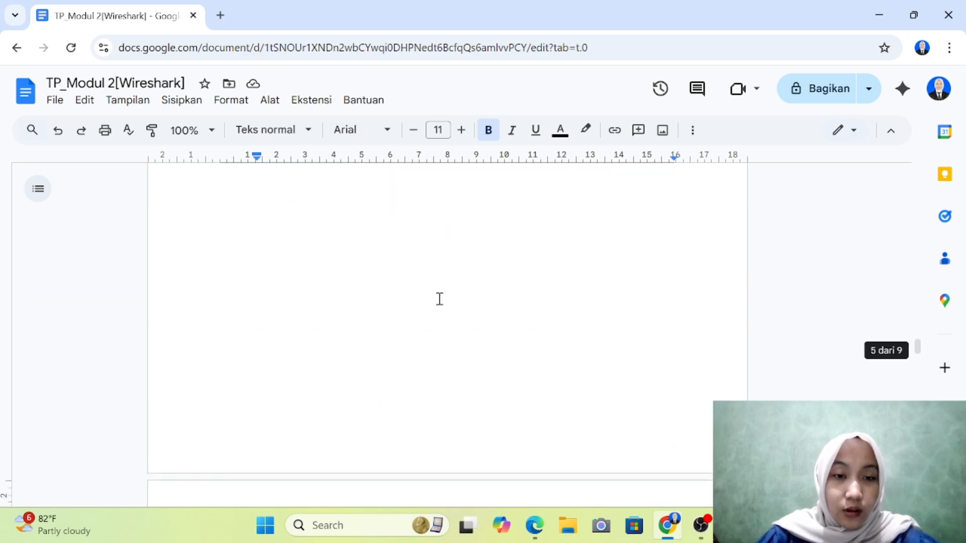
scroll(439, 301, up, 10)
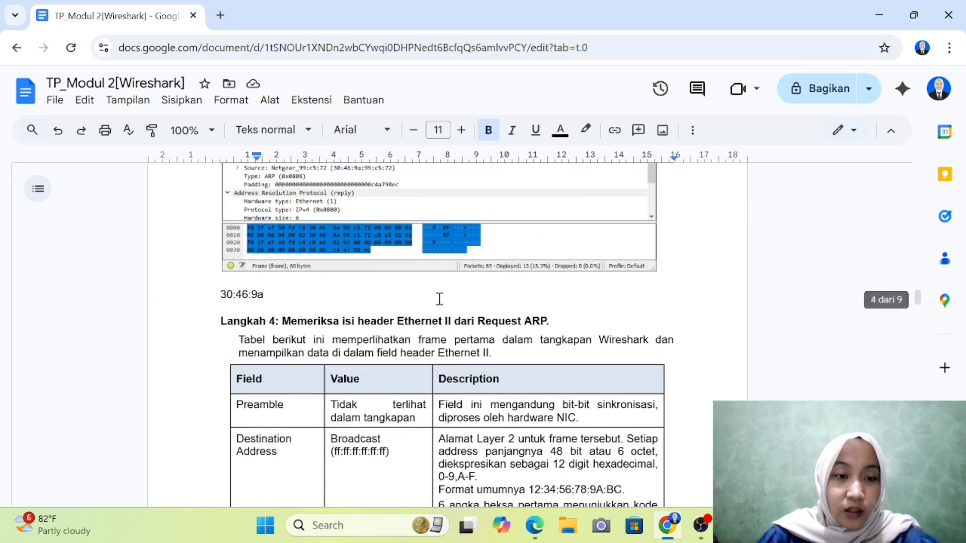
click(273, 303)
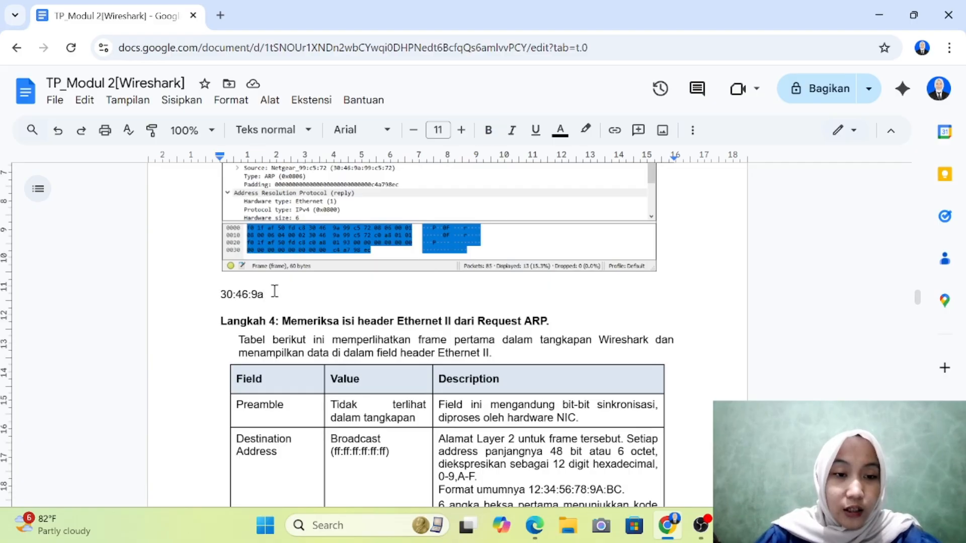
scroll(274, 345, up, 2)
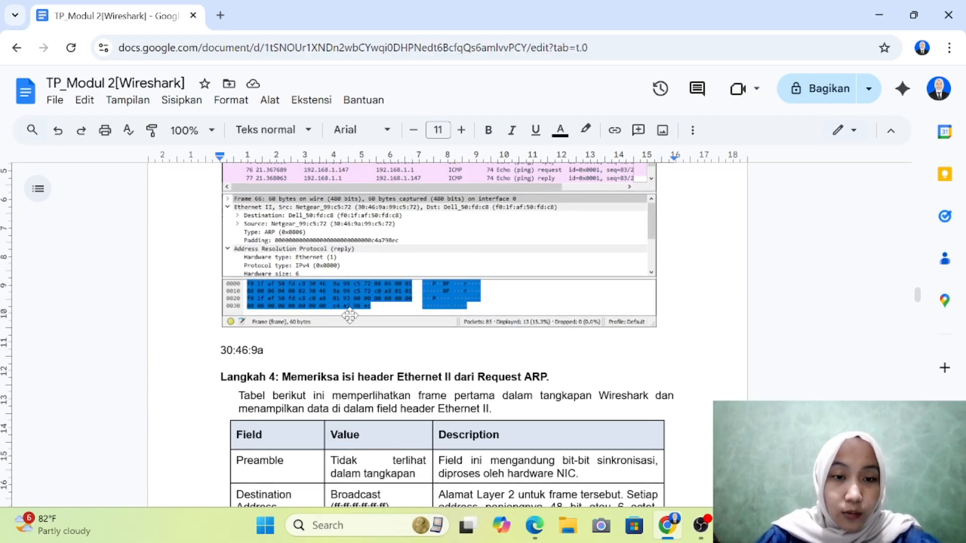
drag(272, 350, 219, 348)
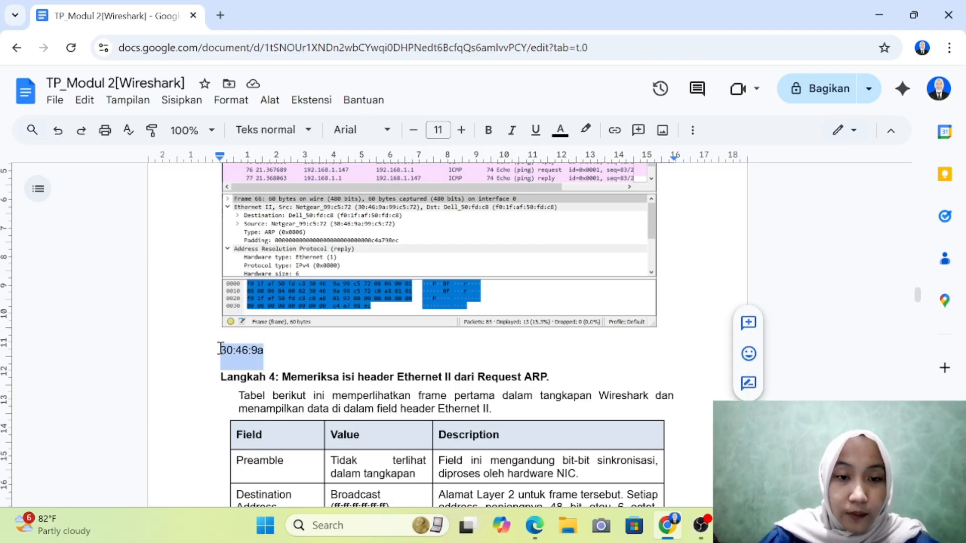
text(99:c5:72)
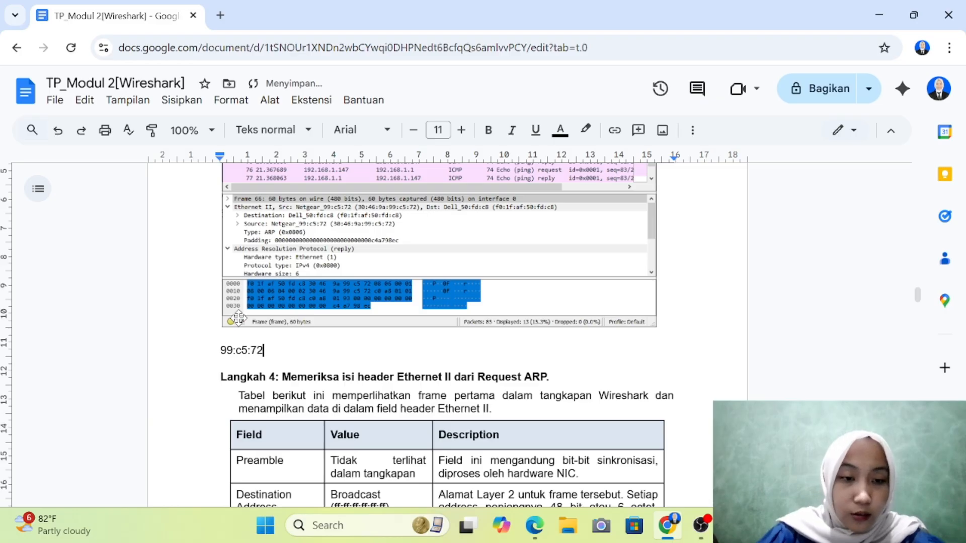
Move 99:c5:72 from beneath the ARP reply image to a new line under question 6's Jawaban and indent it.
drag(276, 352, 213, 468)
key(ctrl+c)
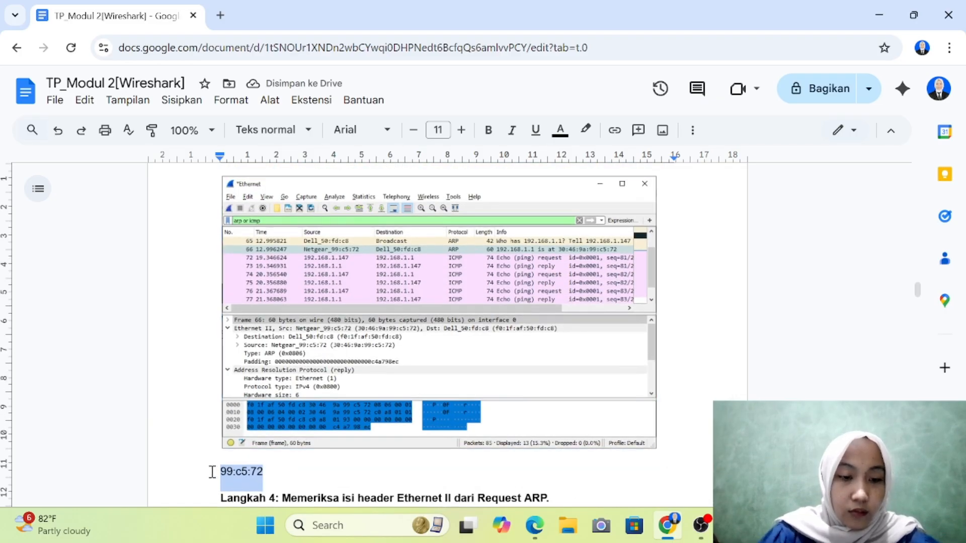
key(BackSpace)
scroll(212, 472, up, 15)
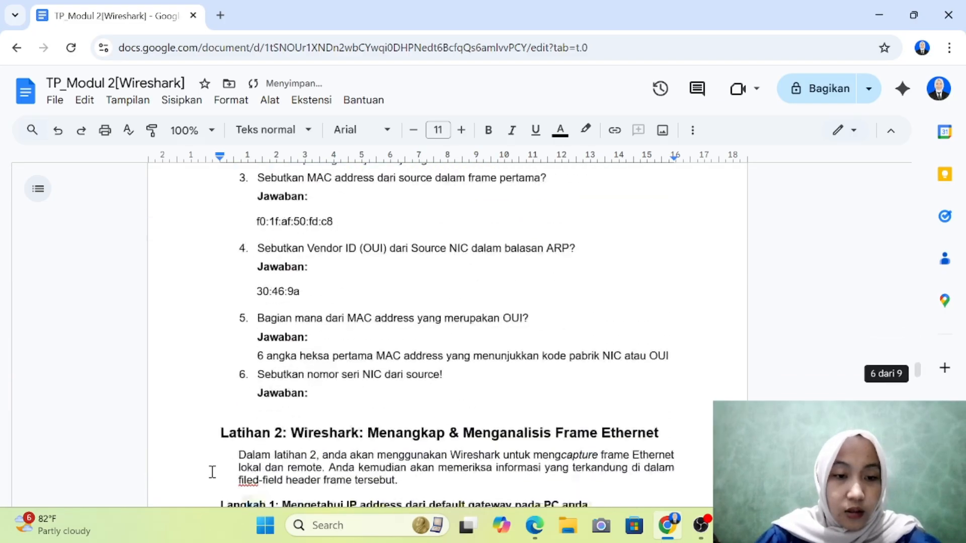
scroll(212, 472, down, 1)
click(321, 333)
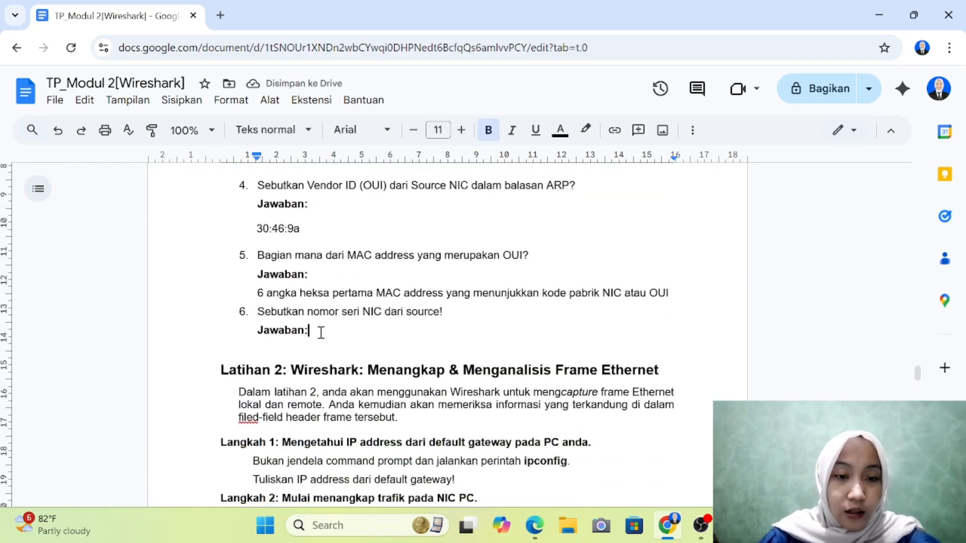
key(Return)
key(ctrl+v)
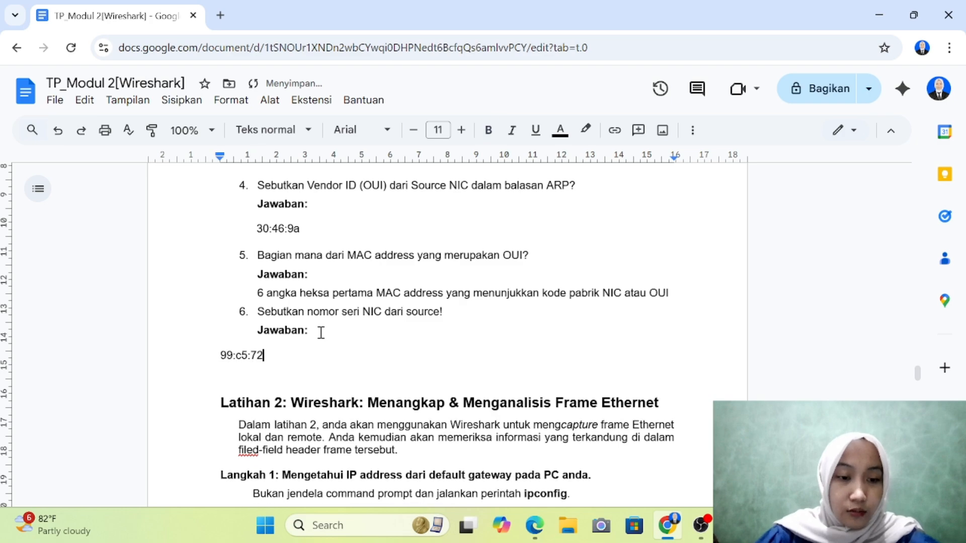
click(220, 355)
key(Tab)
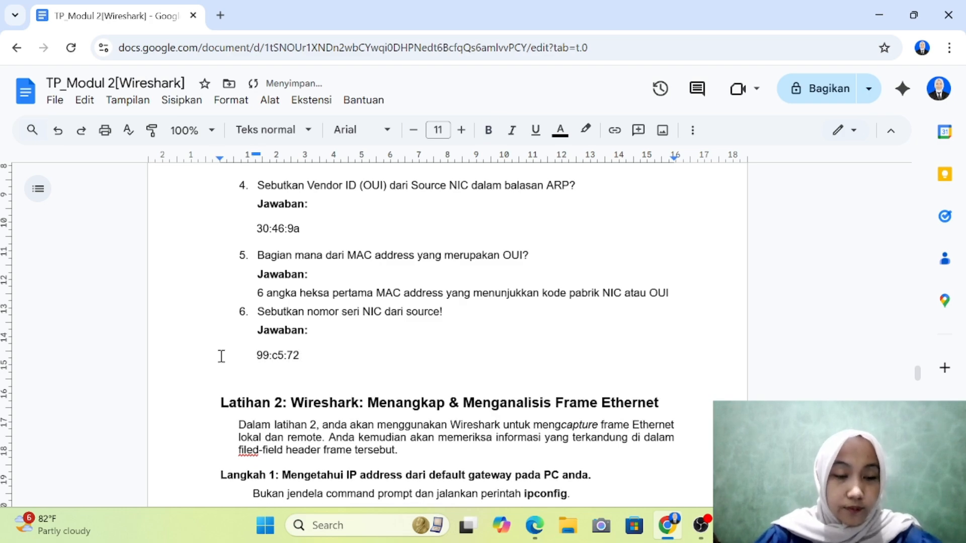
Look back over the Pertanyaan answers and read Latihan 2's introduction and the ipconfig instruction in Langkah 1.
scroll(316, 325, up, 5)
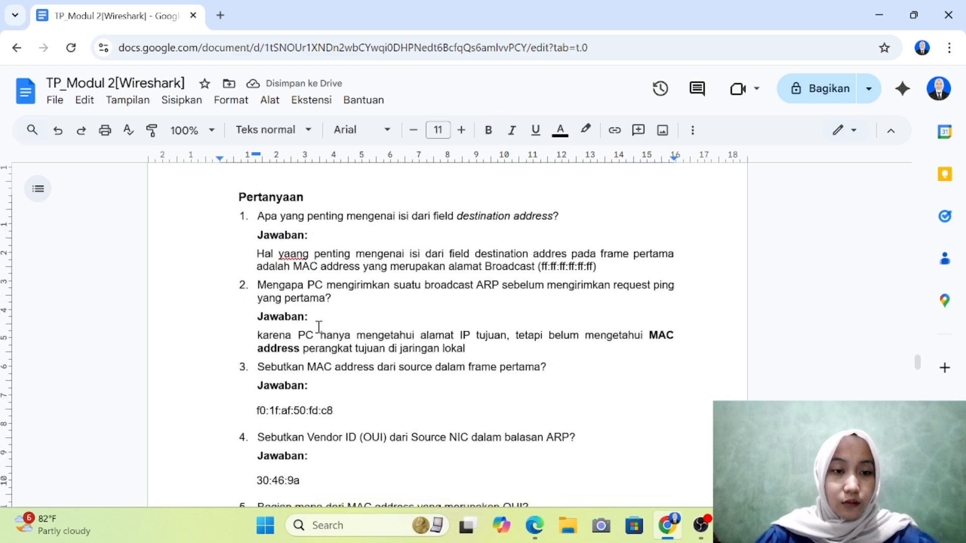
scroll(319, 327, down, 12)
scroll(319, 327, up, 2)
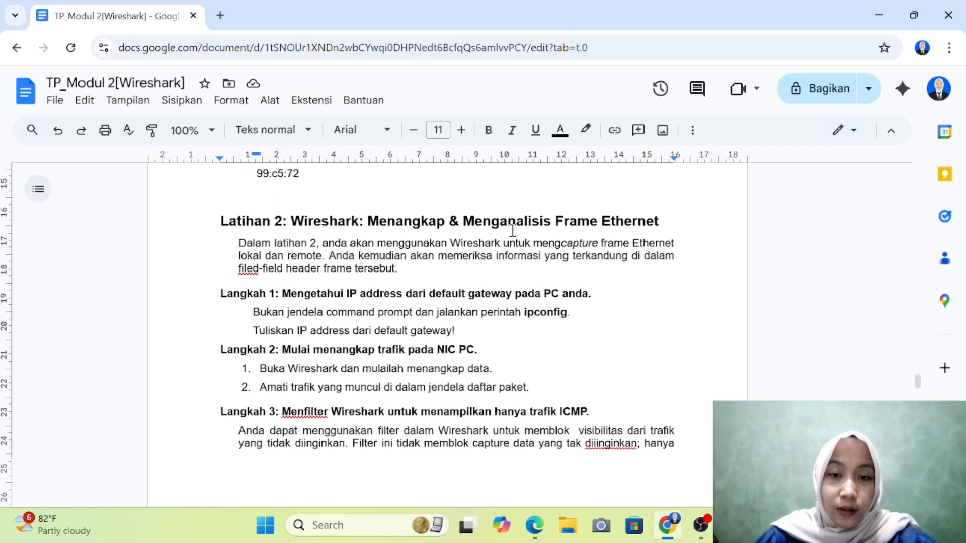
scroll(568, 231, down, 1)
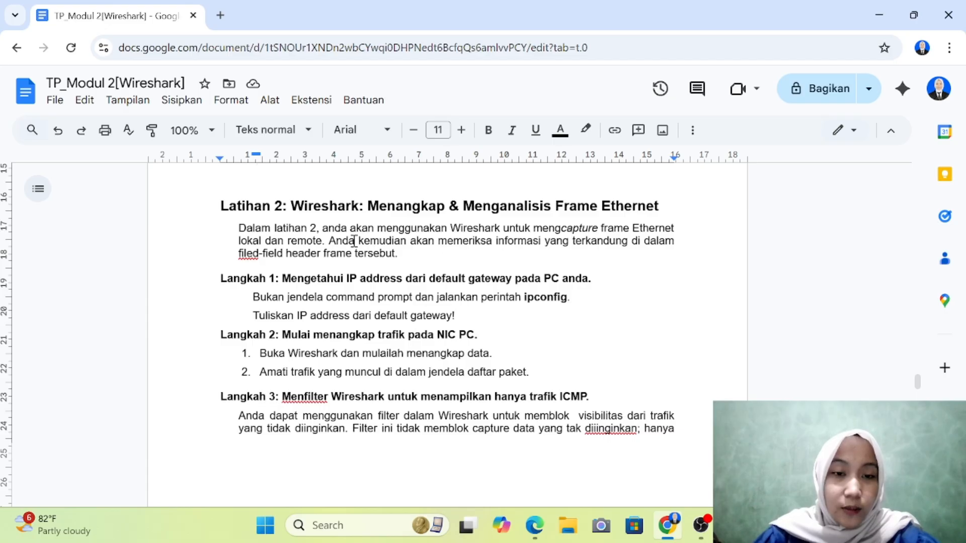
scroll(354, 242, down, 1)
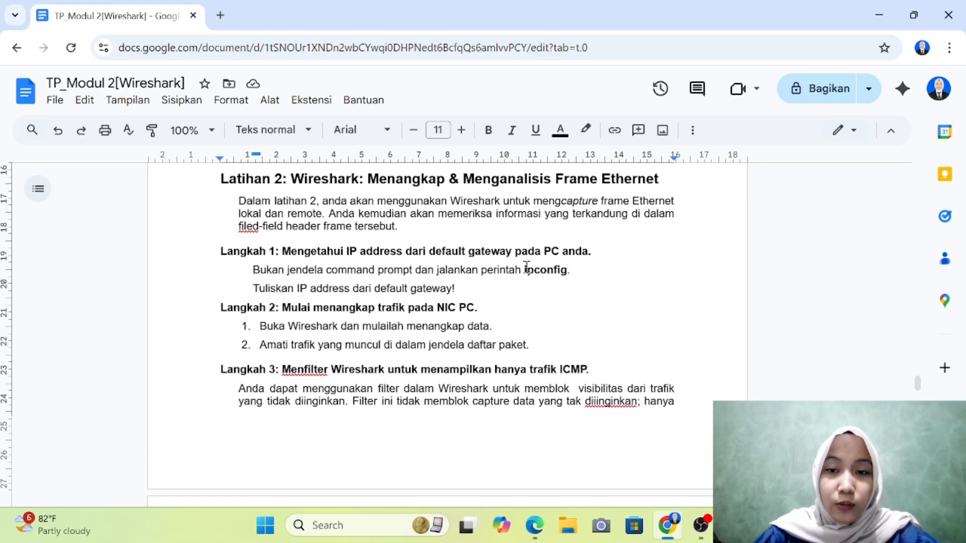
scroll(522, 275, down, 1)
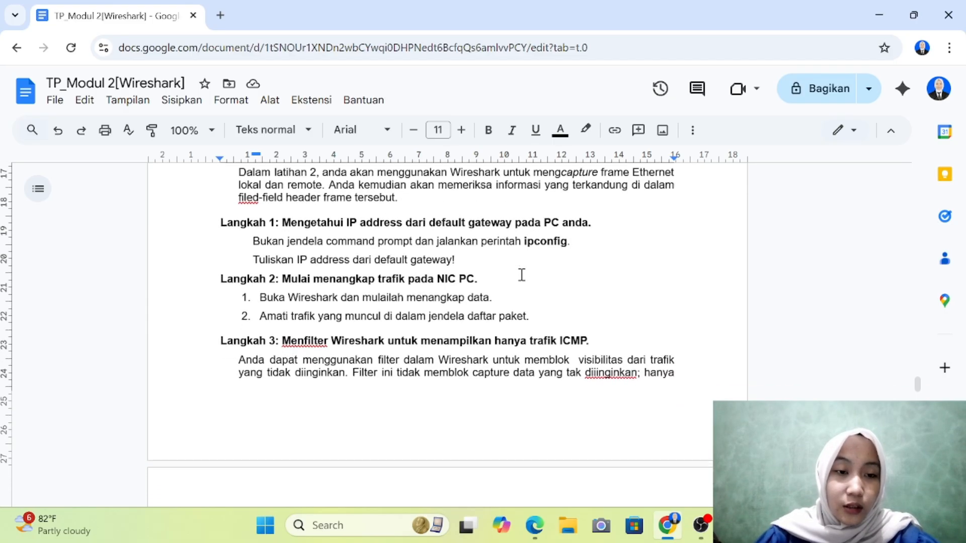
scroll(522, 275, down, 1)
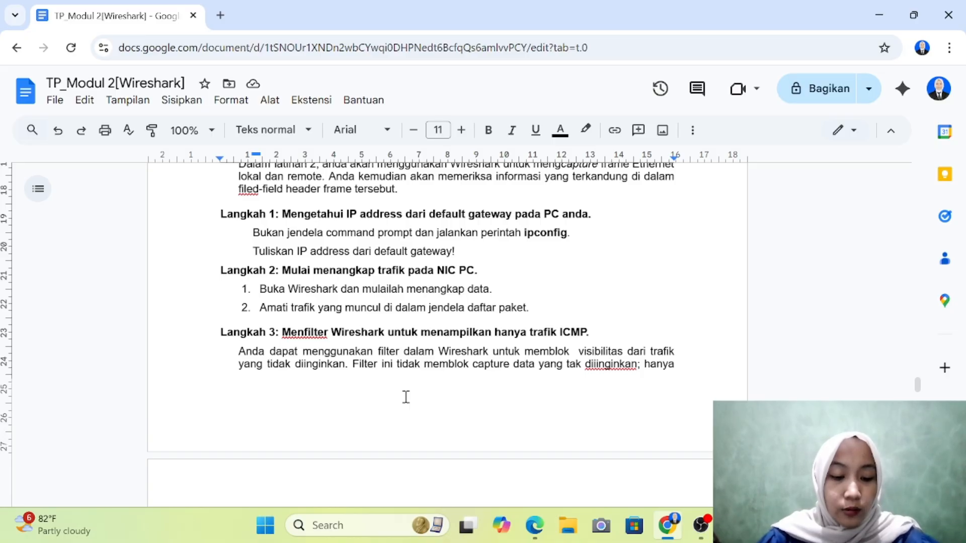
Open a Command Prompt, run ipconfig, and shrink and reposition its window so the network configuration is fully in view.
key(super+r)
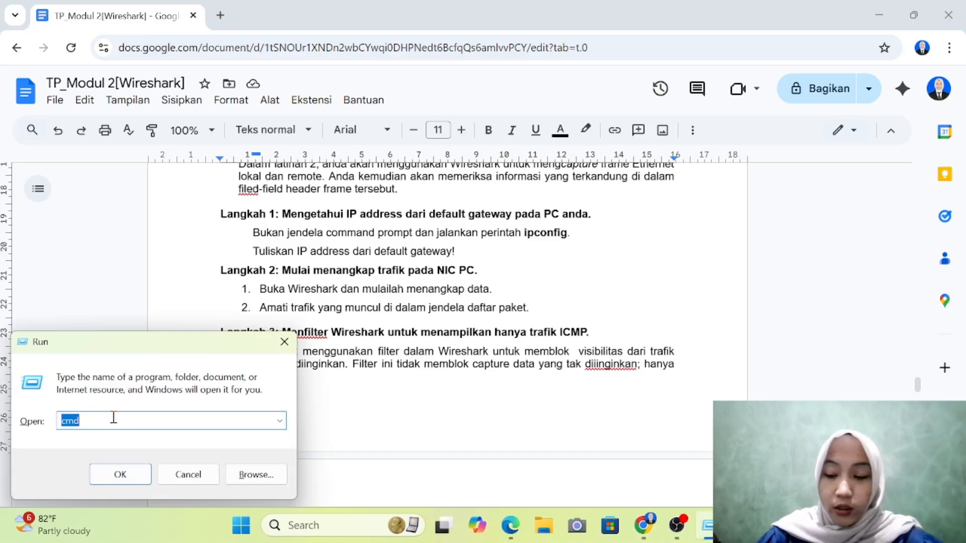
key(Return)
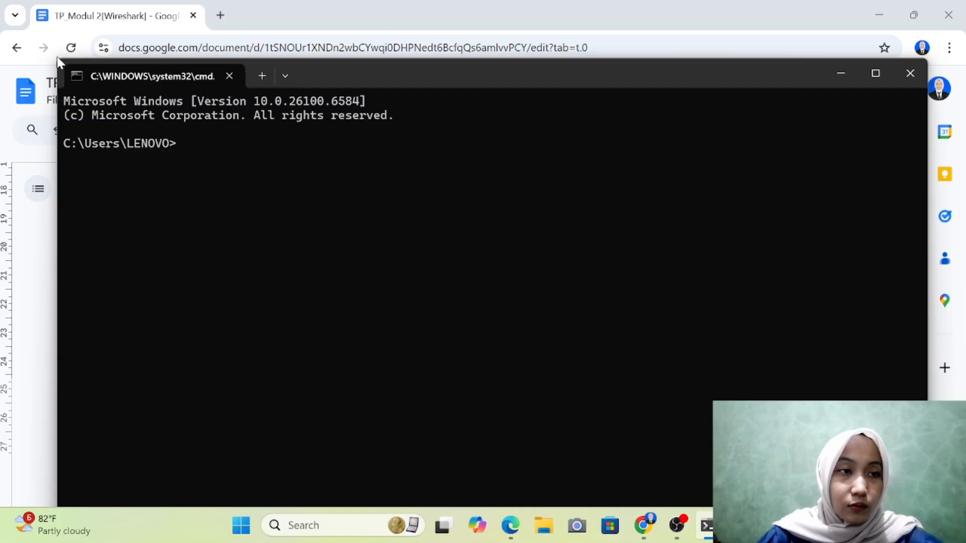
text(ip)
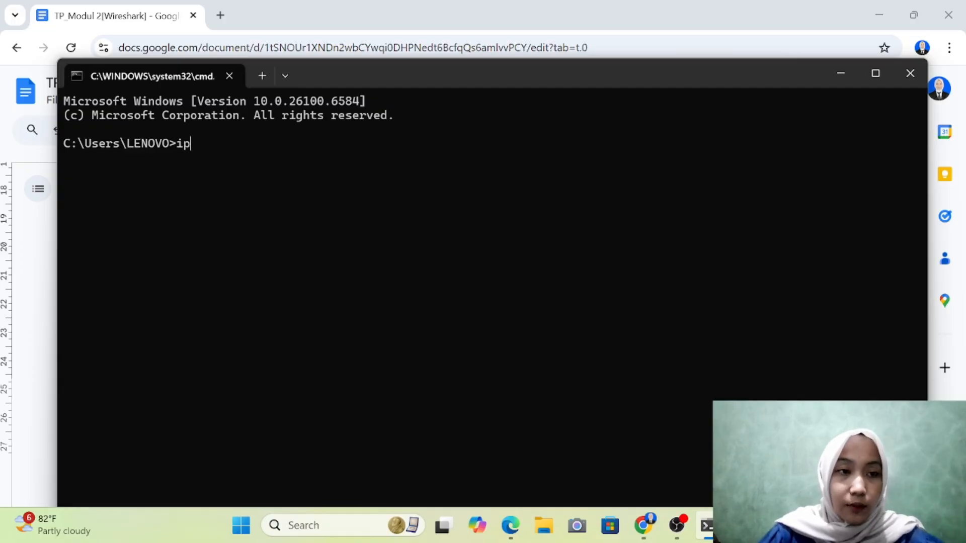
text(config)
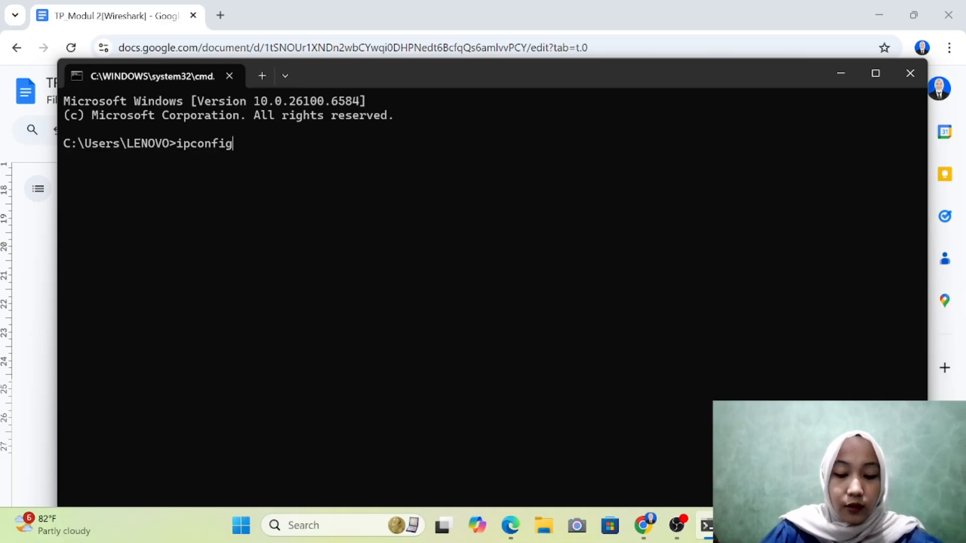
key(Return)
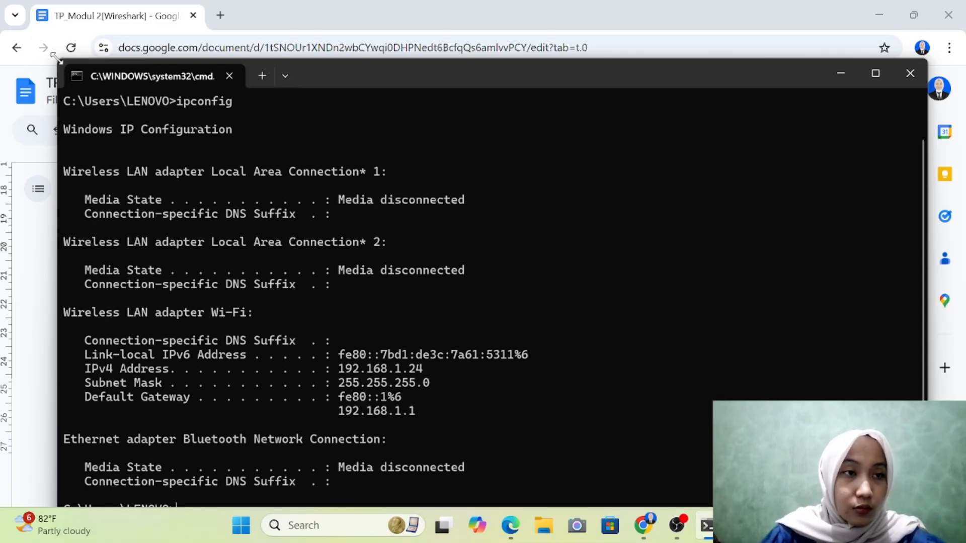
drag(56, 57, 212, 142)
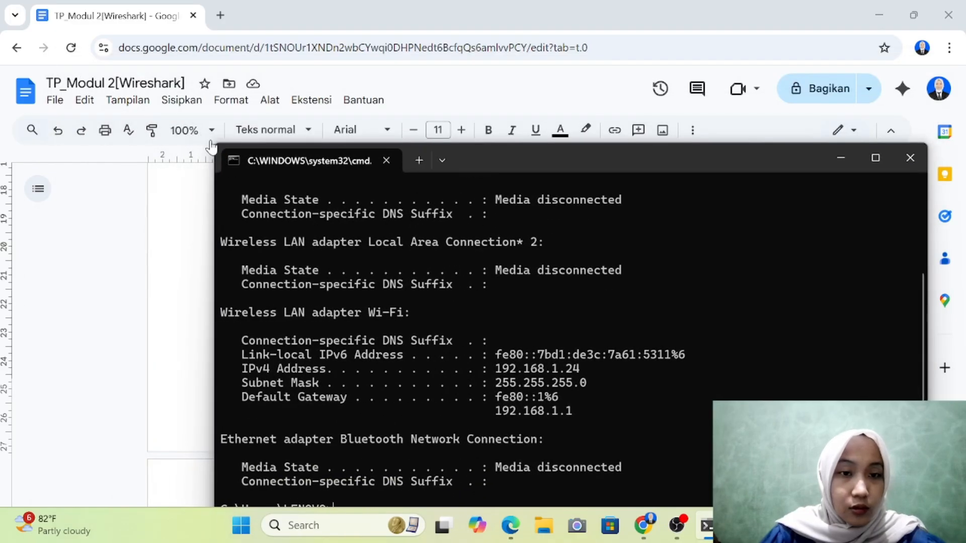
drag(534, 164, 359, 44)
Copy the Wi-Fi adapter's default gateway 192.168.1.1 from the ipconfig output to the end of "Tuliskan IP address dari default gateway!" in the document.
click(491, 421)
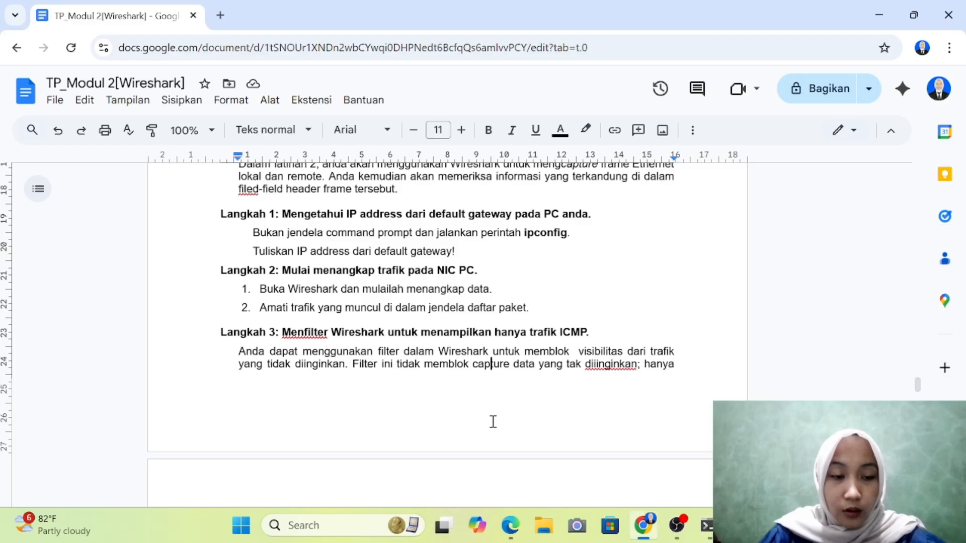
scroll(426, 328, up, 1)
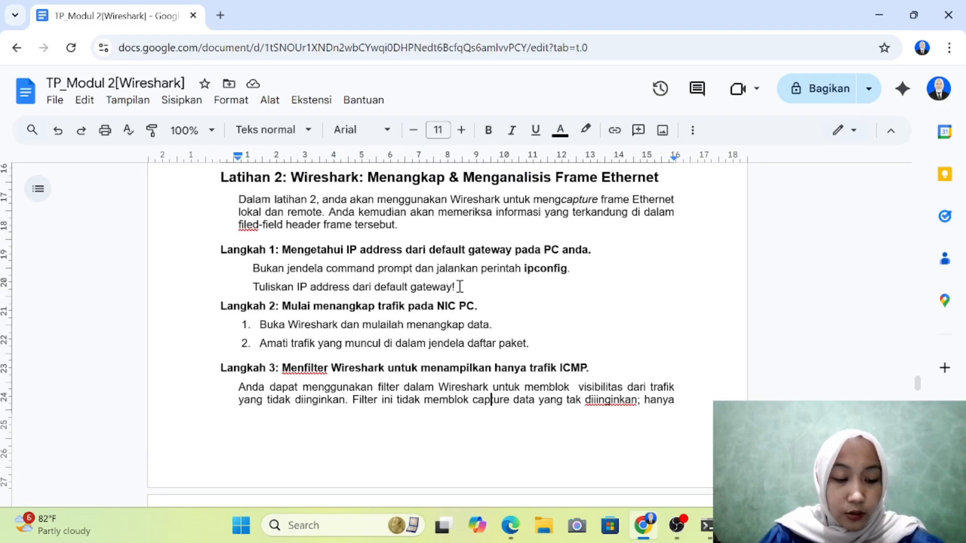
key(alt+Tab)
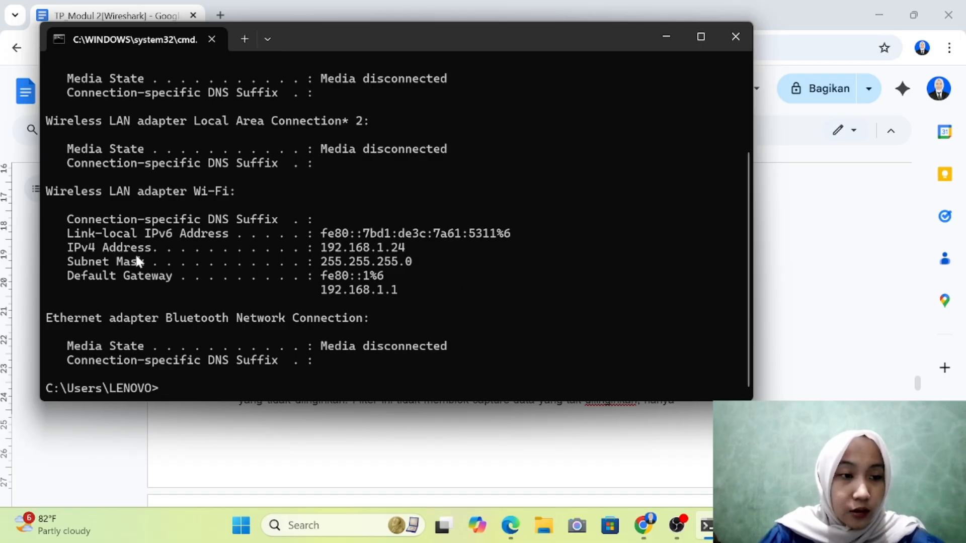
drag(407, 291, 322, 292)
key(ctrl+c)
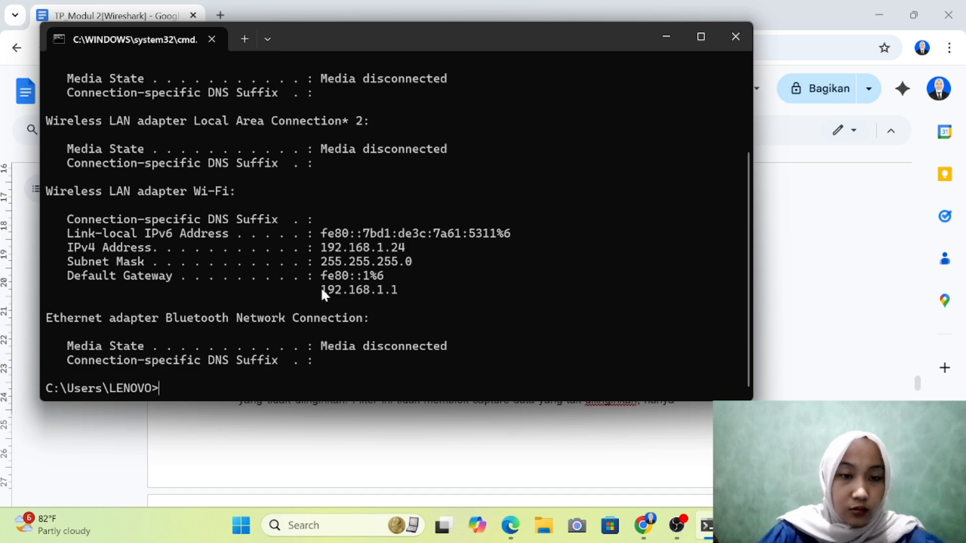
key(alt+Tab)
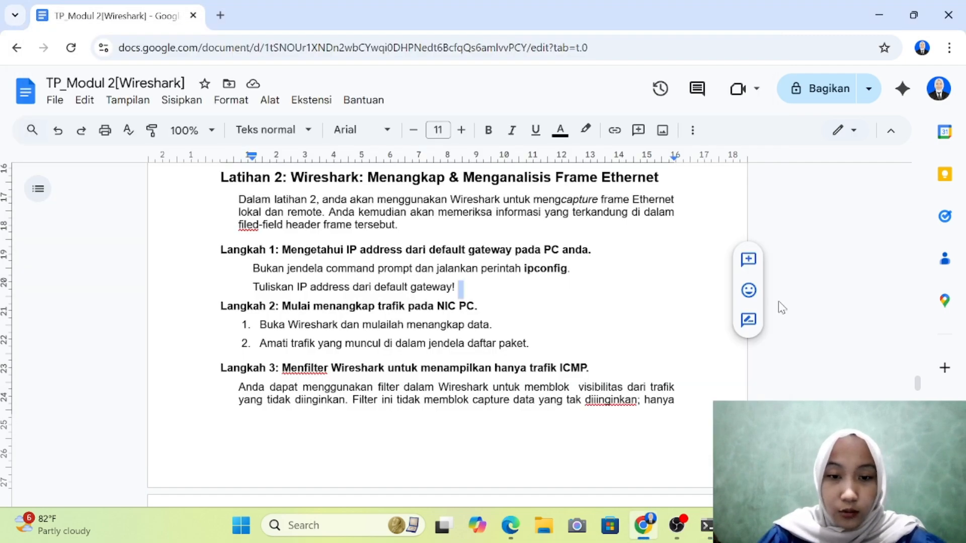
key(ctrl+v)
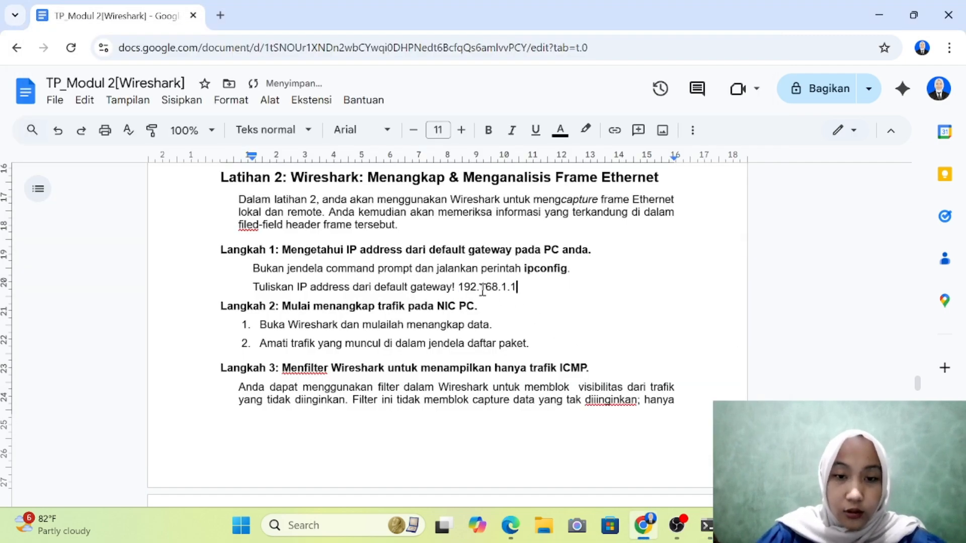
Following Langkah 2, launch Wireshark and start a live capture on the Wi-Fi interface.
scroll(482, 290, down, 2)
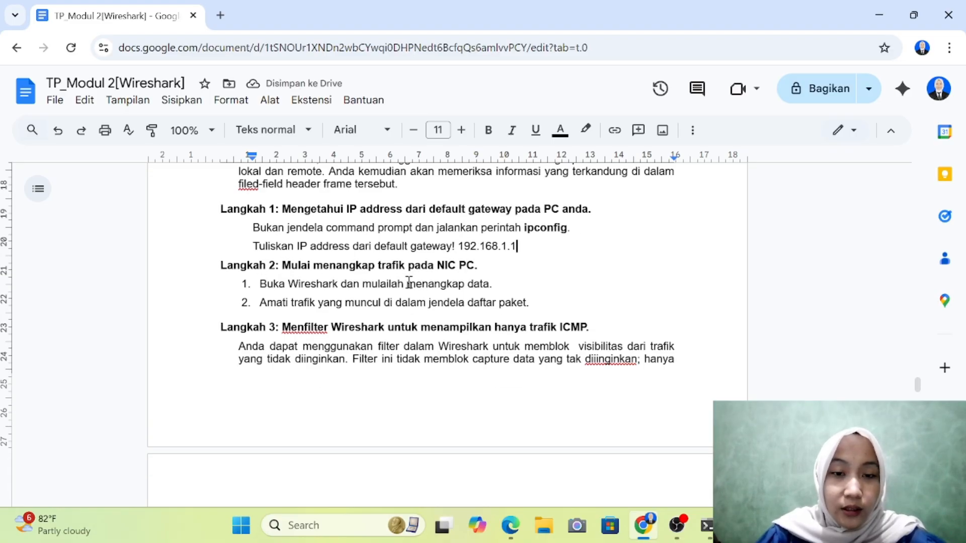
scroll(409, 283, down, 1)
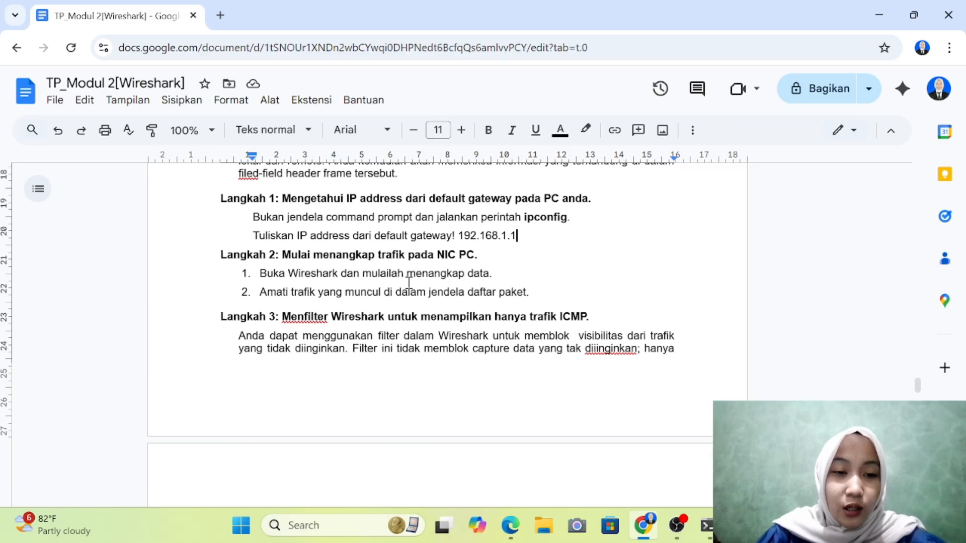
click(343, 535)
text(w)
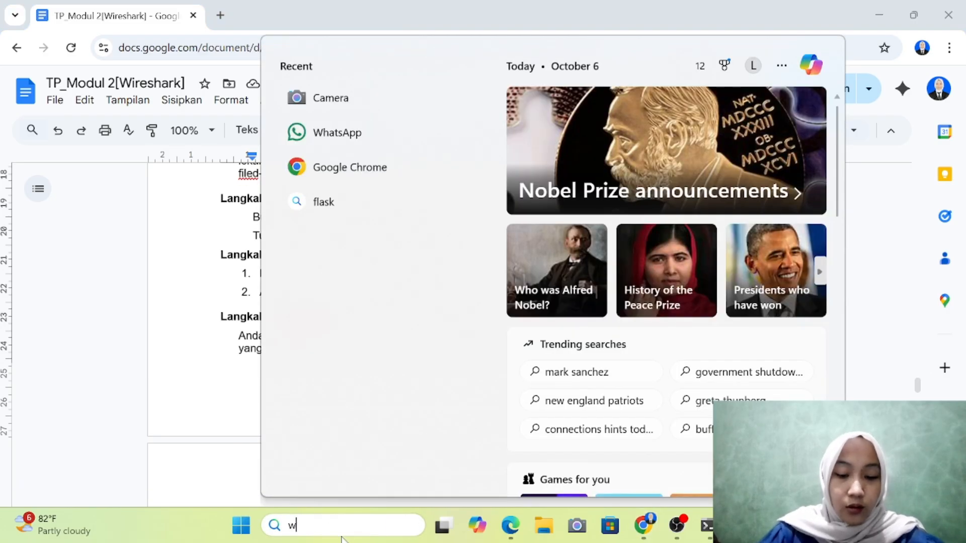
text(ireshark)
key(Return)
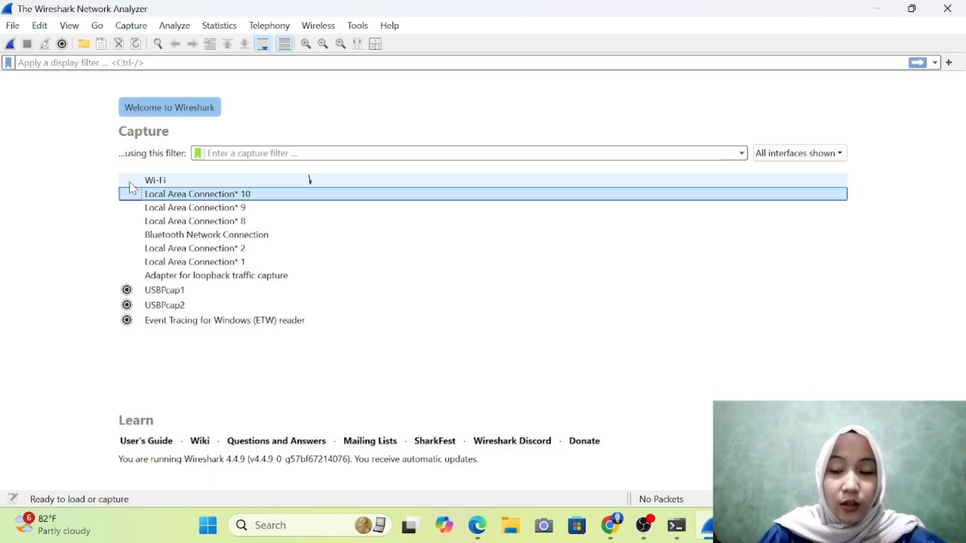
double_click(176, 182)
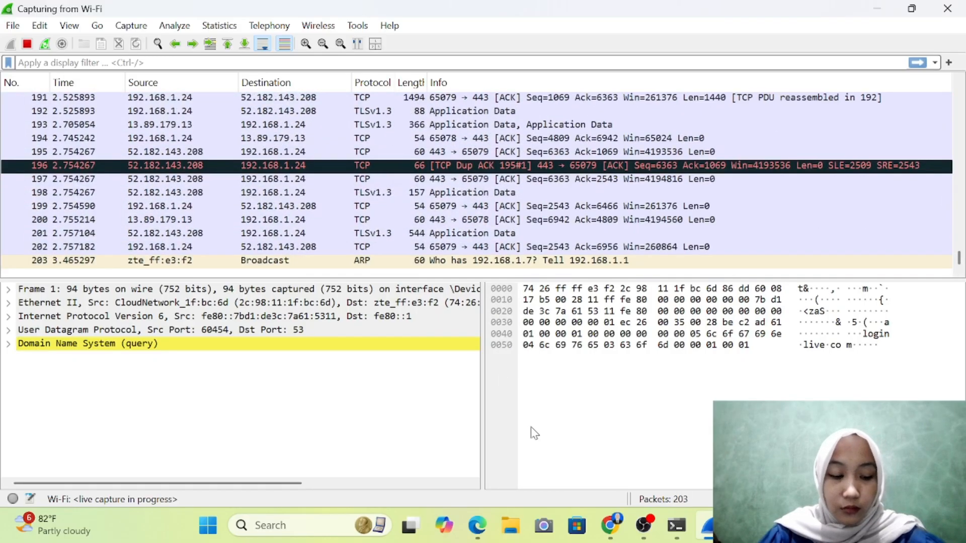
Compare the live packet list with Langkah 2 in the document and read Langkah 3's instructions on filtering for ICMP traffic.
key(alt+Tab)
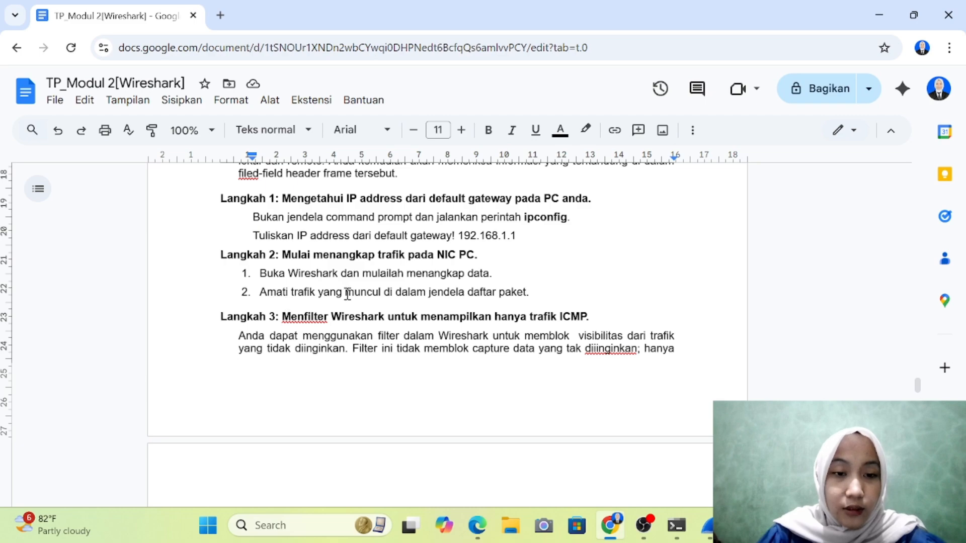
key(alt+Tab)
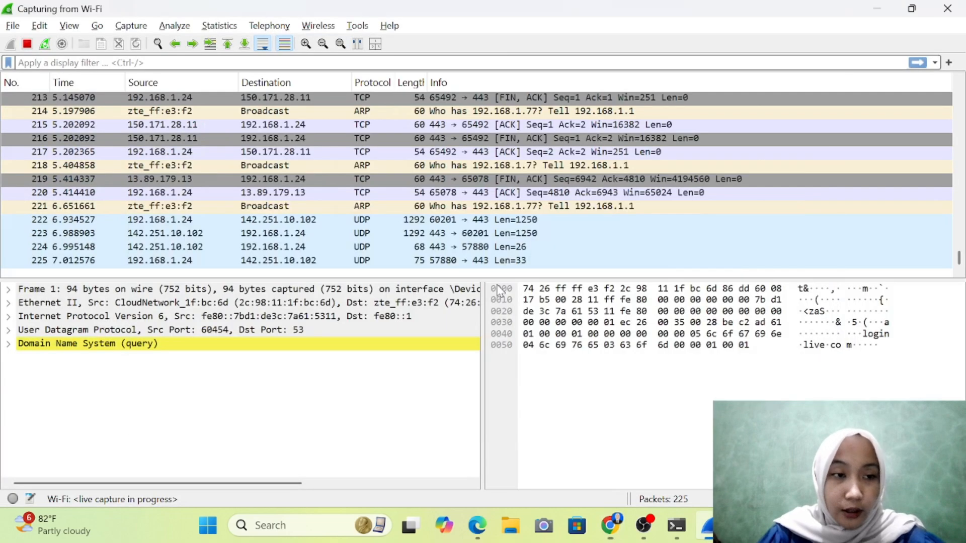
key(alt+Tab)
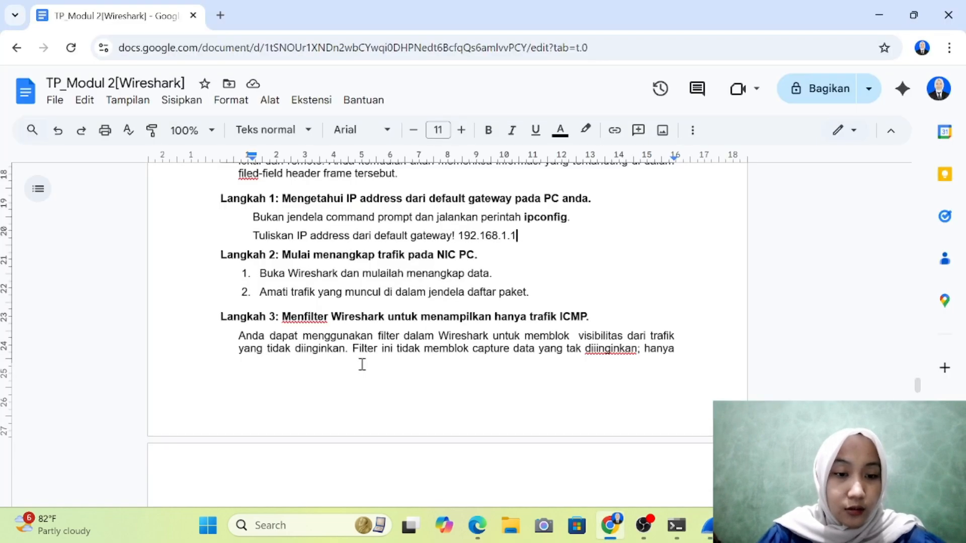
scroll(360, 384, down, 3)
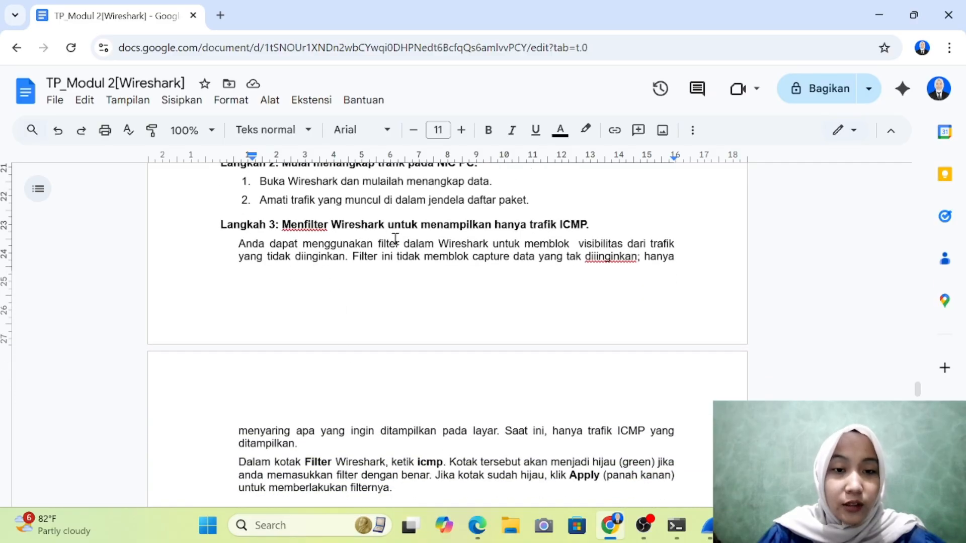
scroll(501, 236, down, 1)
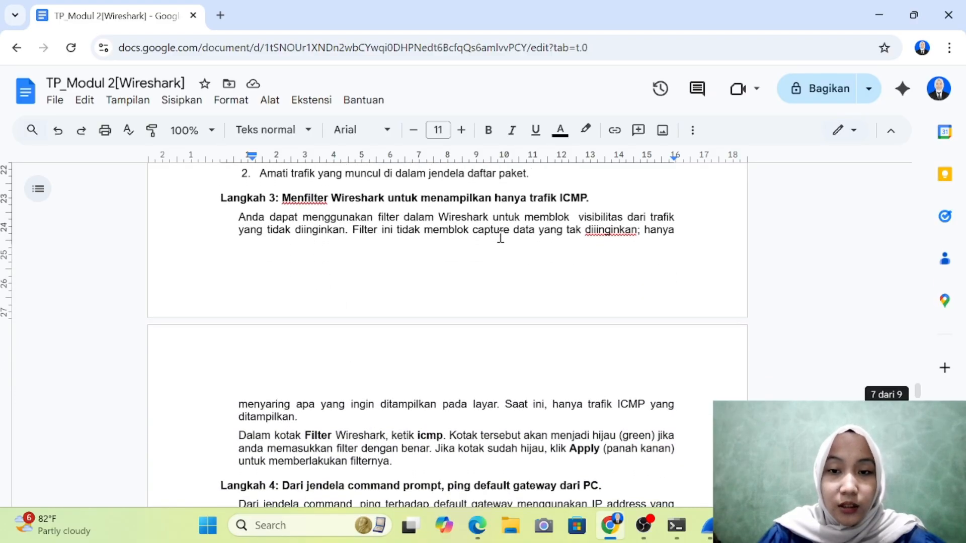
scroll(501, 236, down, 2)
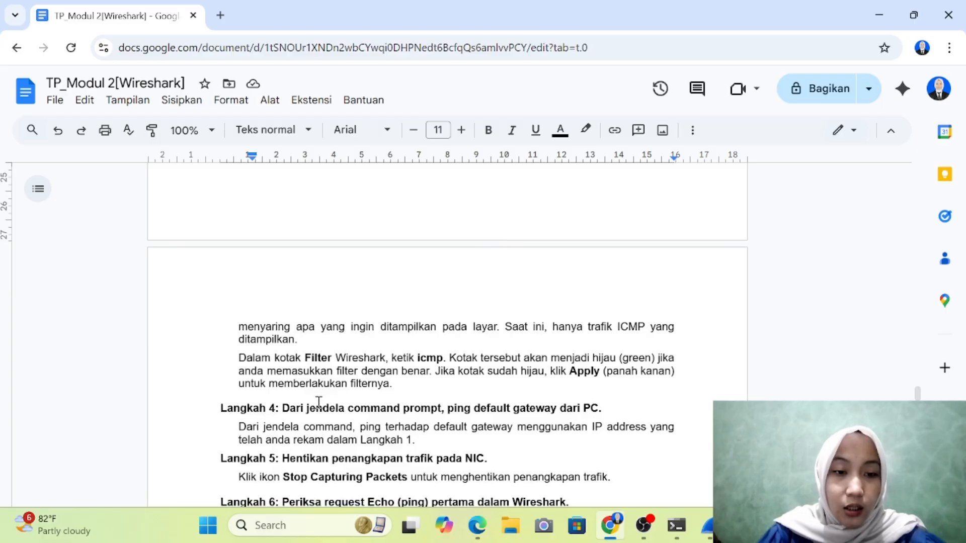
scroll(319, 401, up, 2)
scroll(318, 401, down, 2)
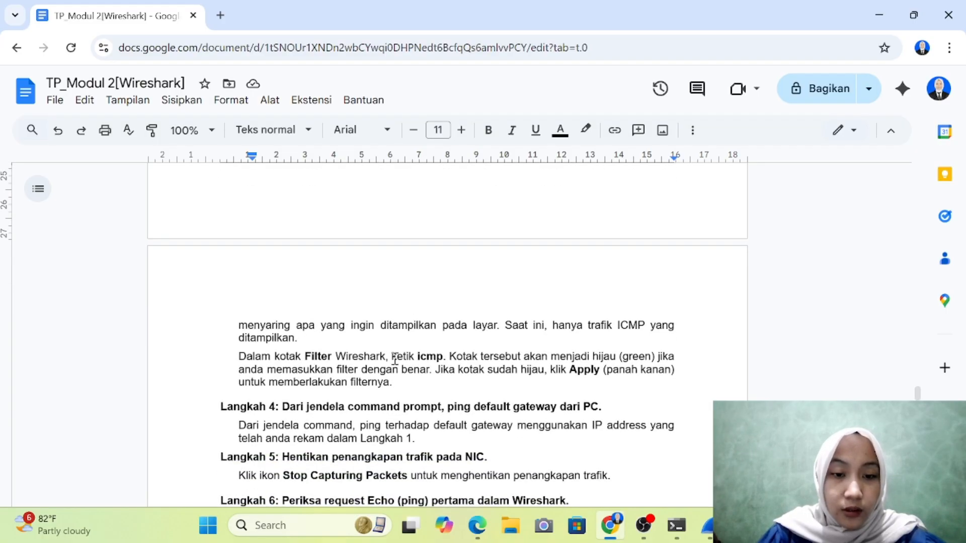
scroll(512, 363, down, 1)
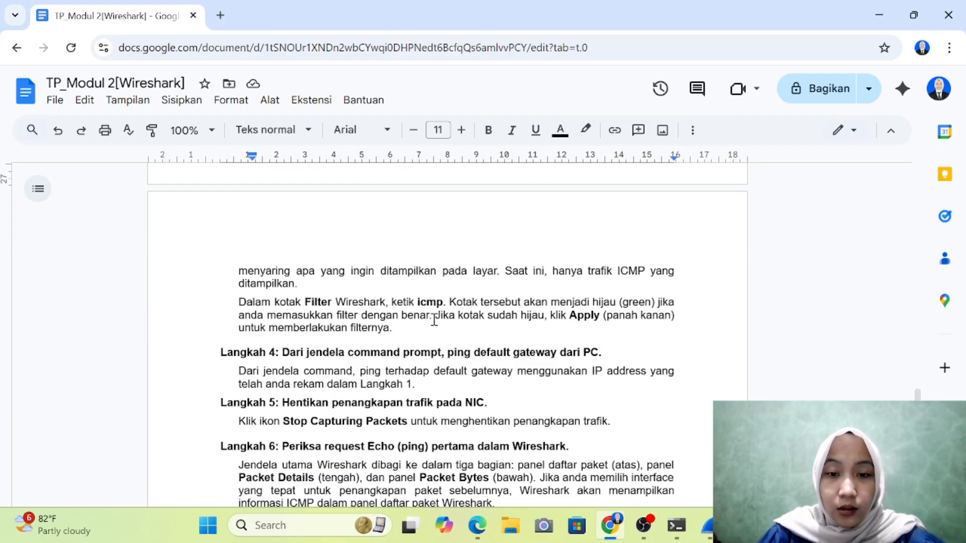
Switch to Wireshark and apply the display filter icmp to the running Wi-Fi capture.
key(alt+Tab)
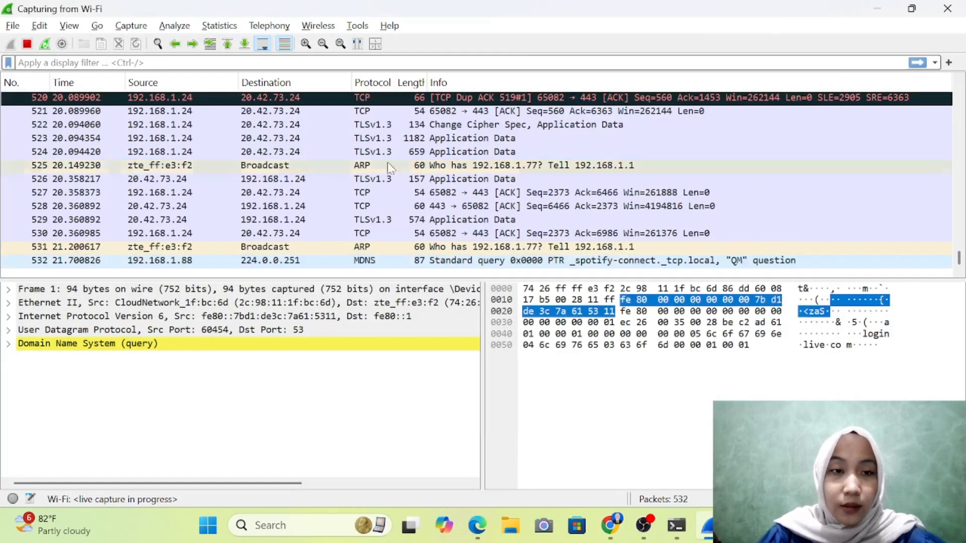
click(167, 61)
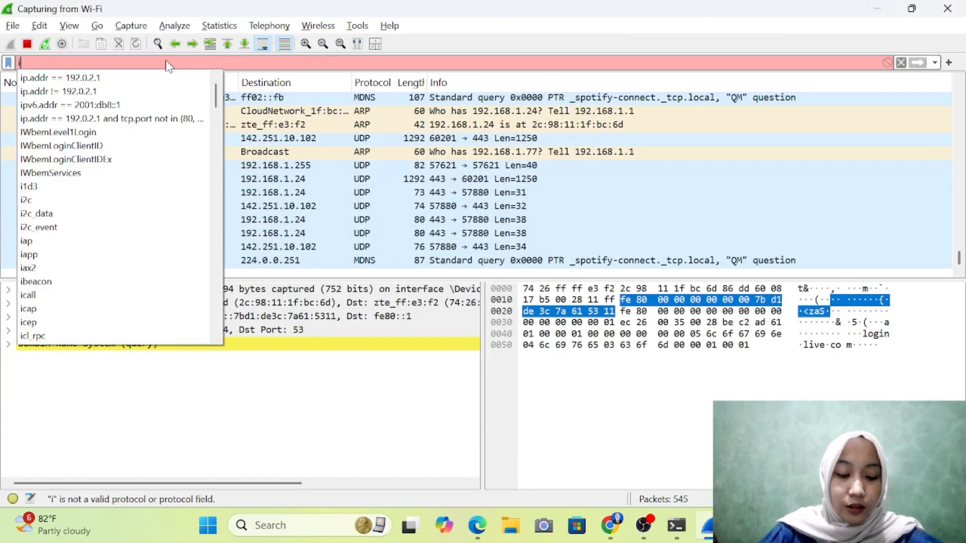
text(icmp)
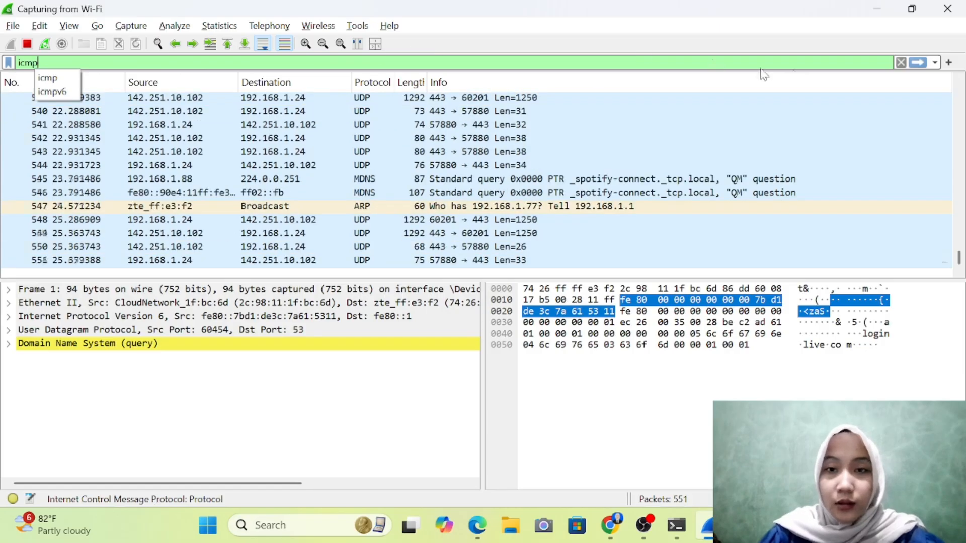
click(920, 64)
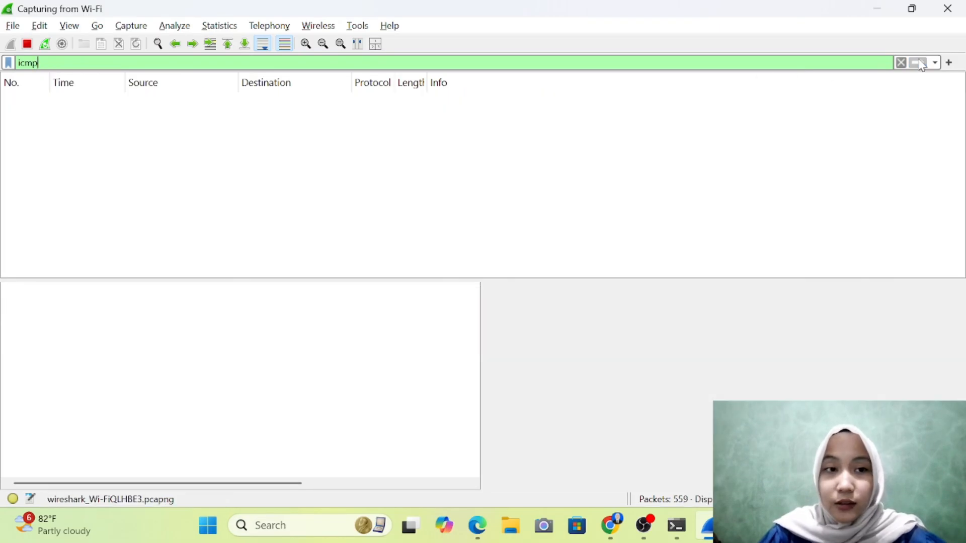
Return to the document, read Langkah 4's ping instructions and check the default gateway address recorded under Langkah 1.
key(alt+Tab)
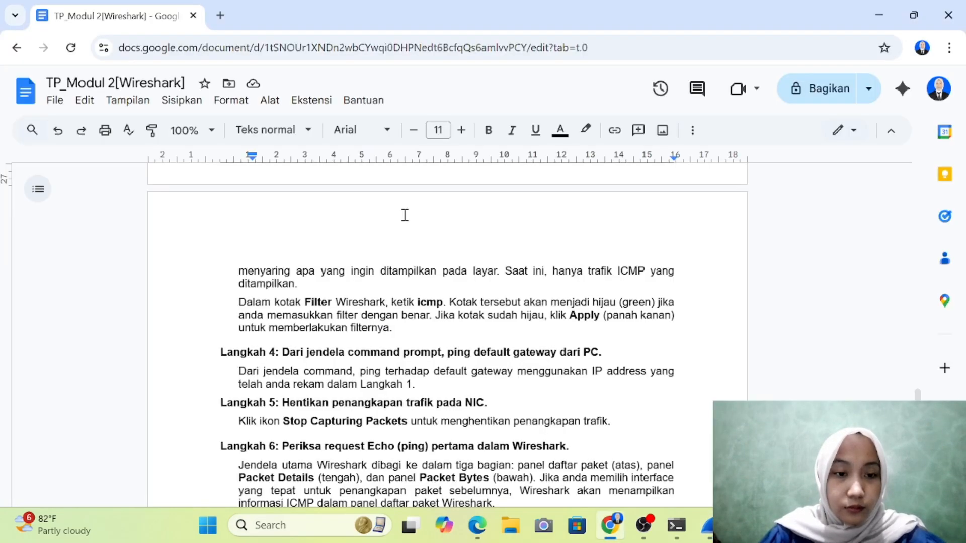
scroll(385, 306, down, 2)
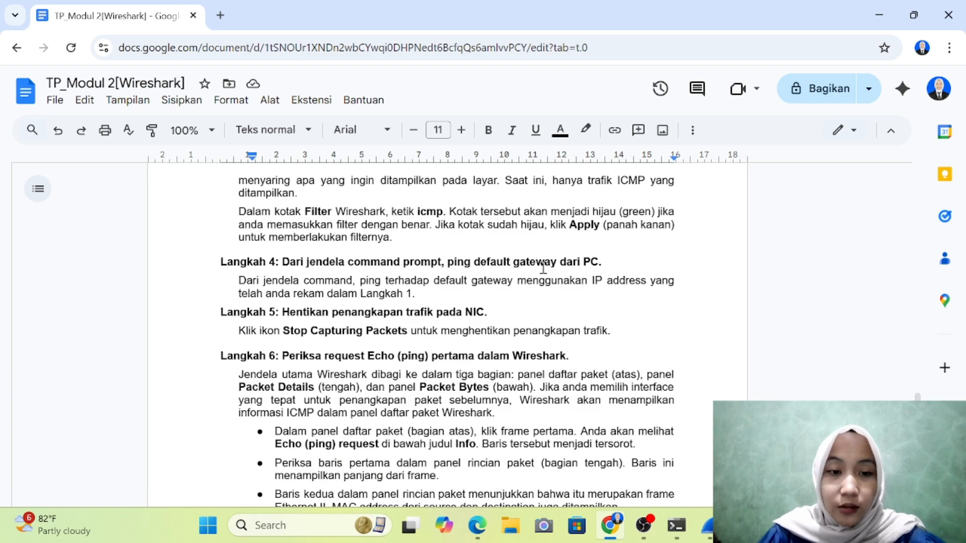
scroll(445, 304, up, 2)
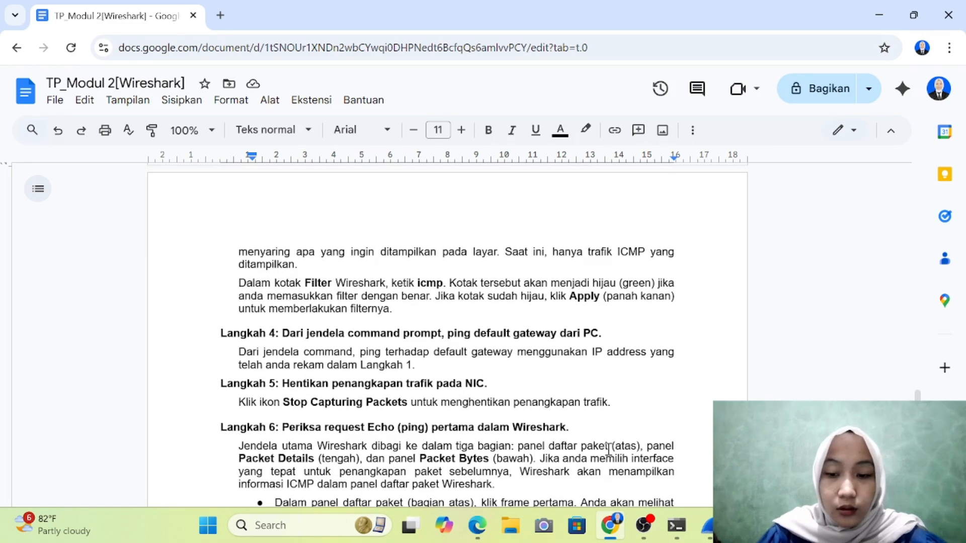
scroll(586, 365, up, 1)
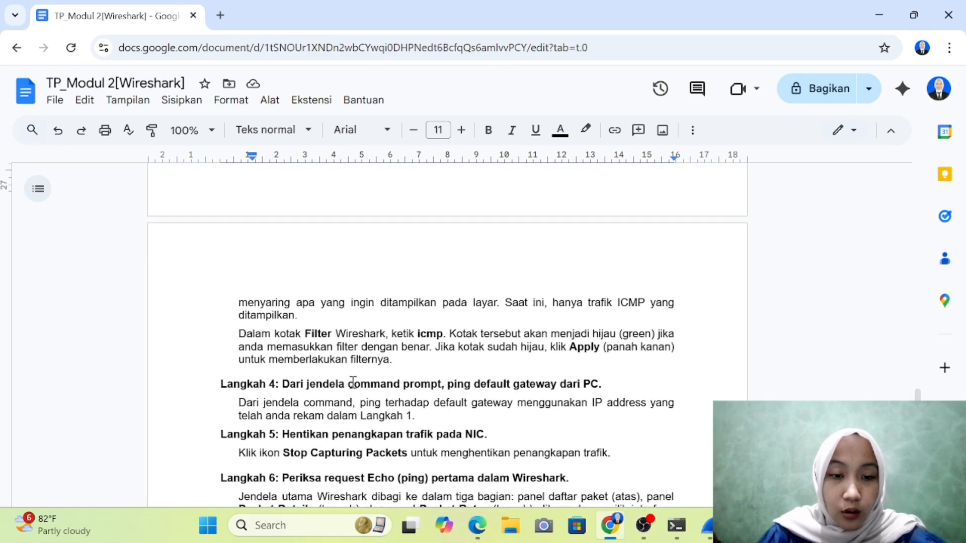
scroll(354, 382, up, 10)
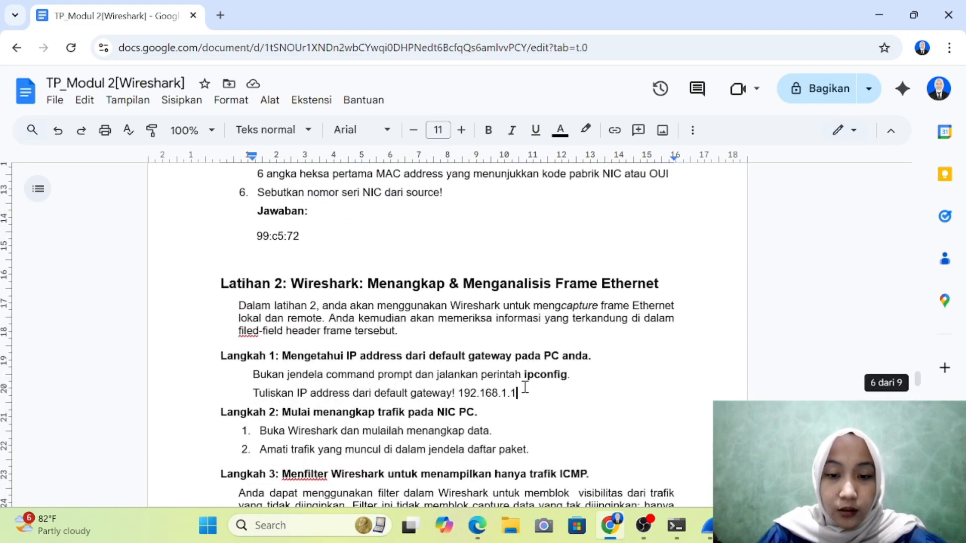
drag(517, 393, 461, 390)
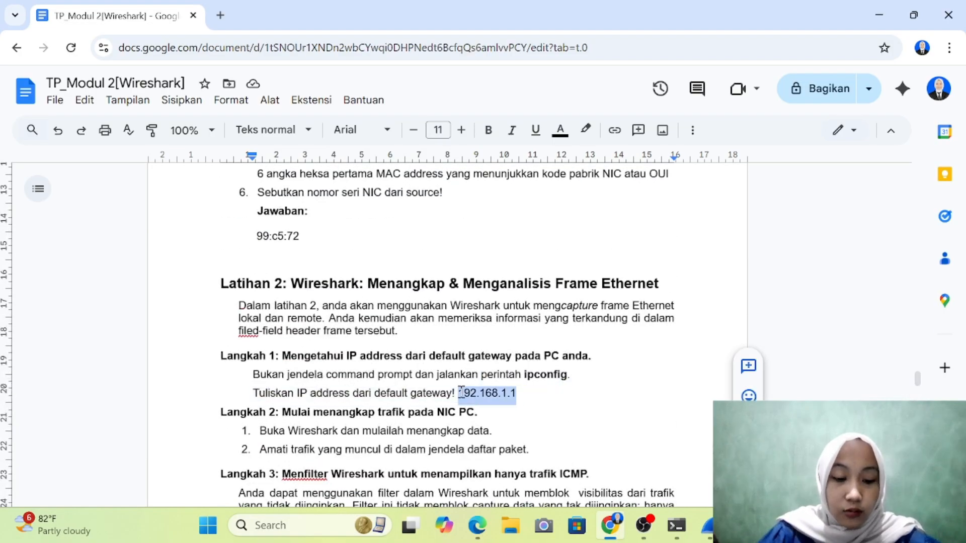
scroll(482, 397, down, 10)
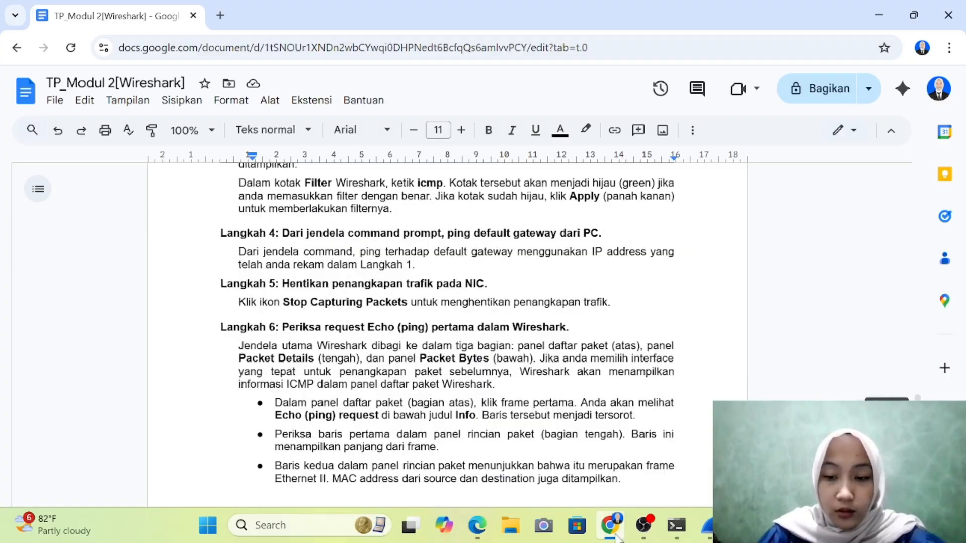
Switch to the command prompt and ping the default gateway at 192.168.1.1.
mouse_move(677, 536)
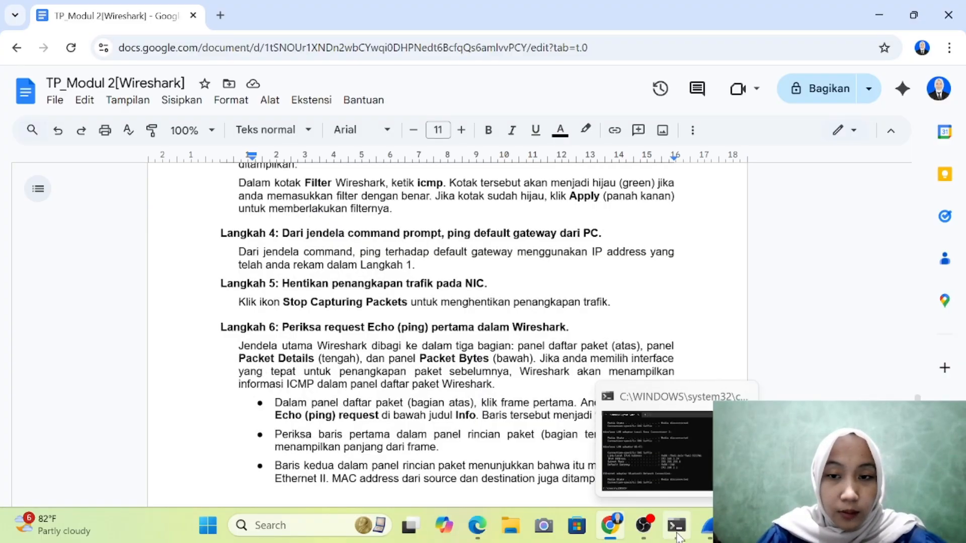
click(677, 536)
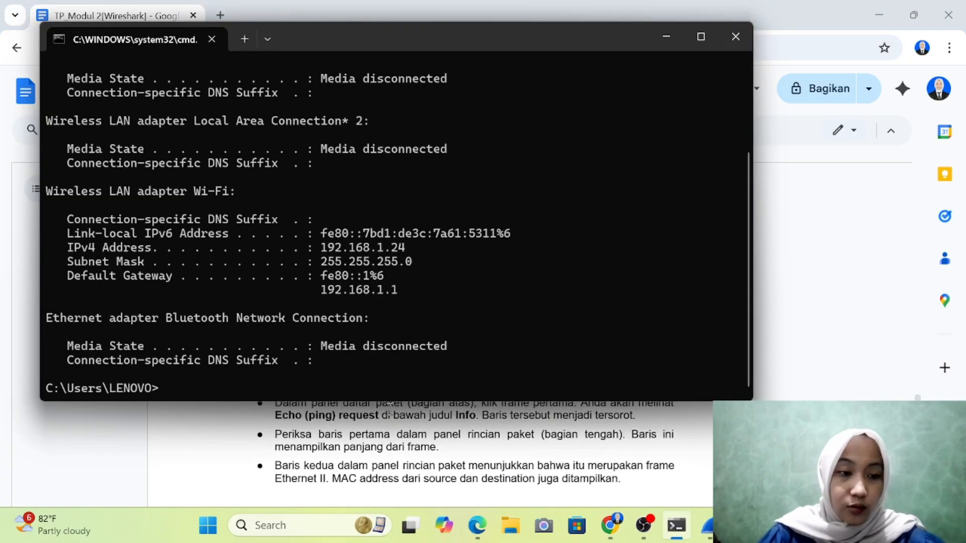
text(ping )
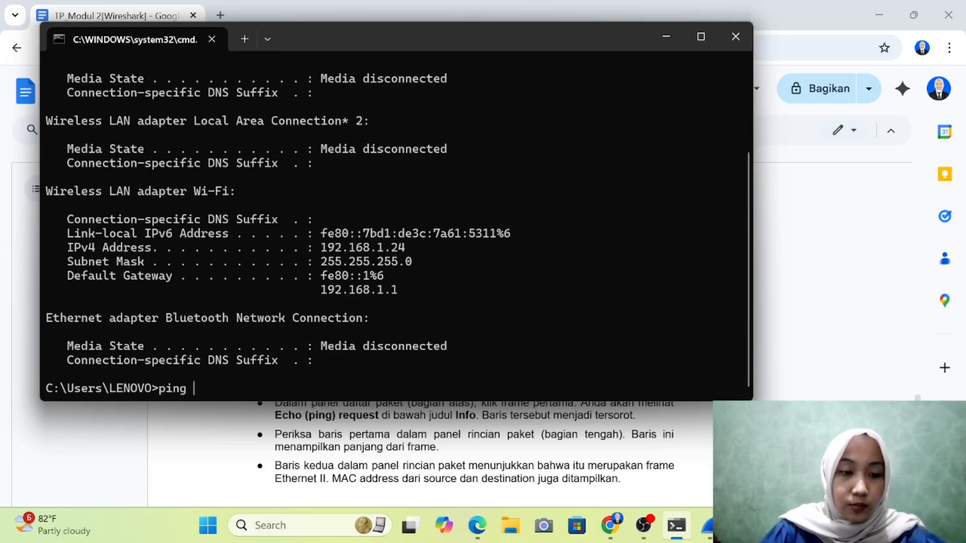
text(192.168.1.1)
key(Return)
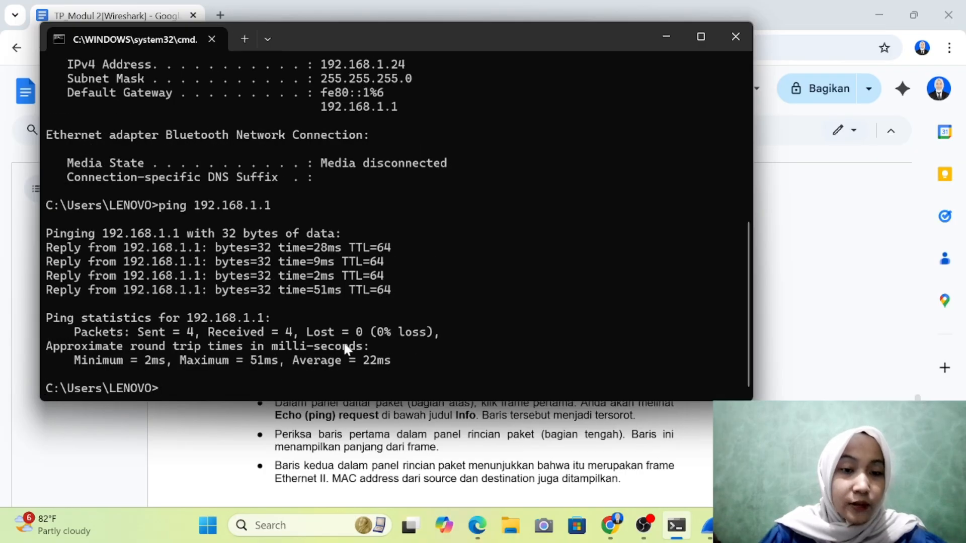
Read Langkah 5 in the document, switch to Wireshark and stop the running Wi-Fi capture.
click(469, 449)
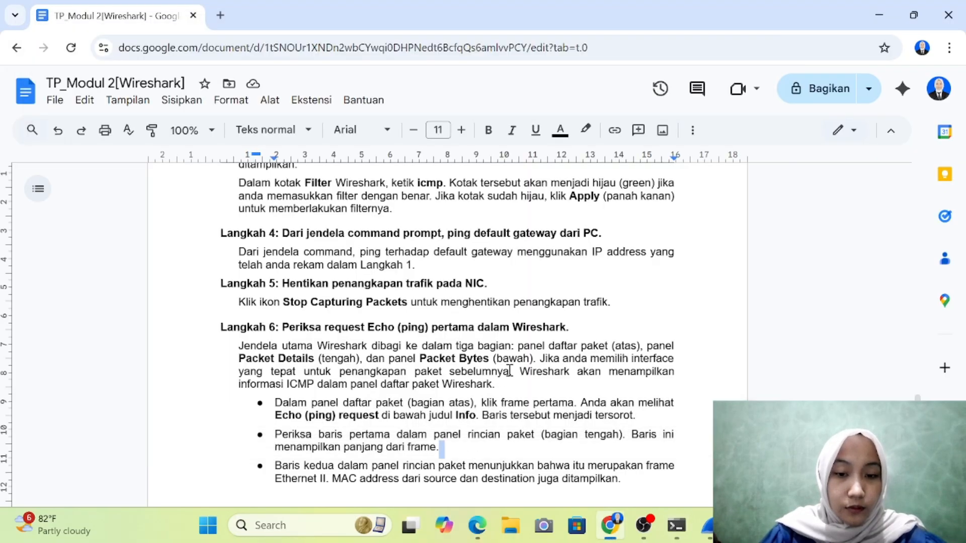
scroll(509, 371, down, 1)
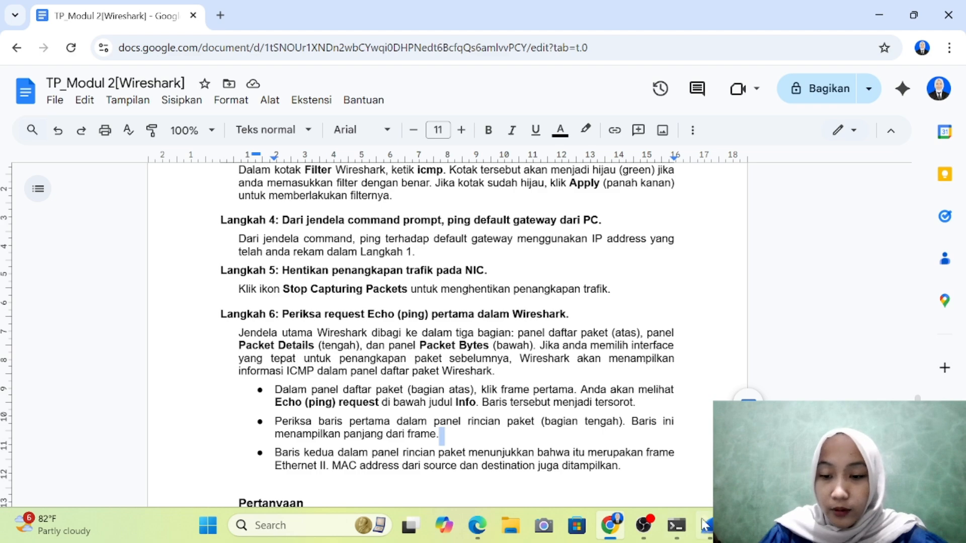
click(679, 453)
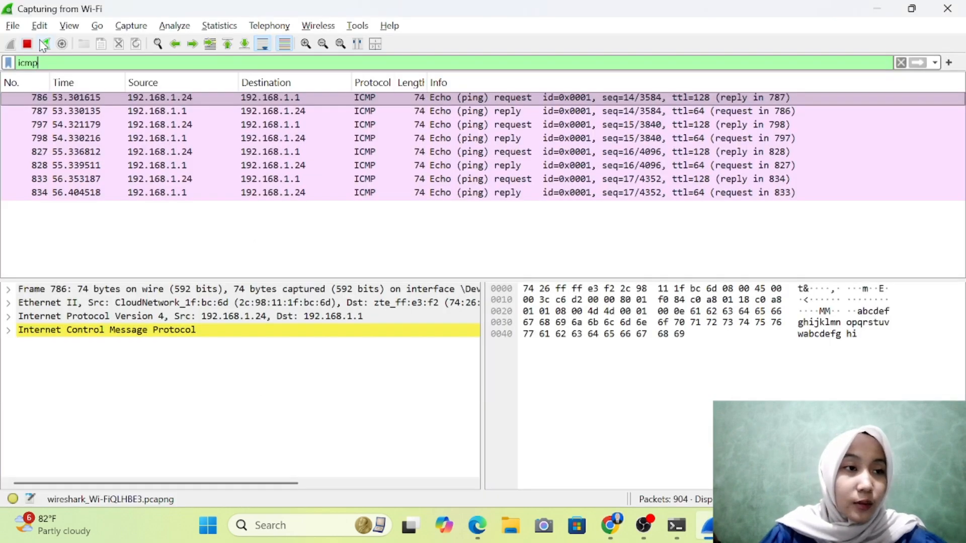
click(29, 45)
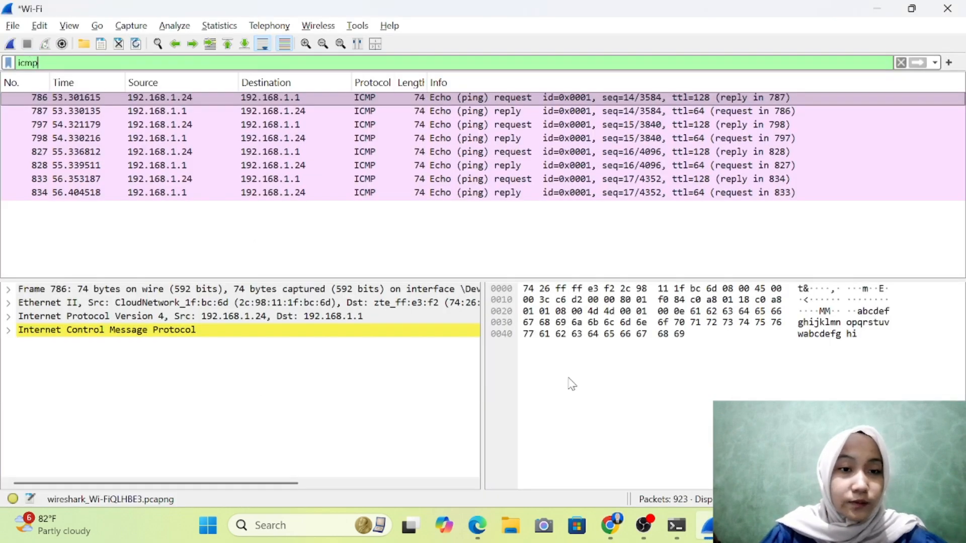
Read Langkah 6's introduction in the document and compare its packet list, Packet Details and Packet Bytes descriptions with the Wireshark window.
key(alt+Tab)
scroll(414, 399, down, 1)
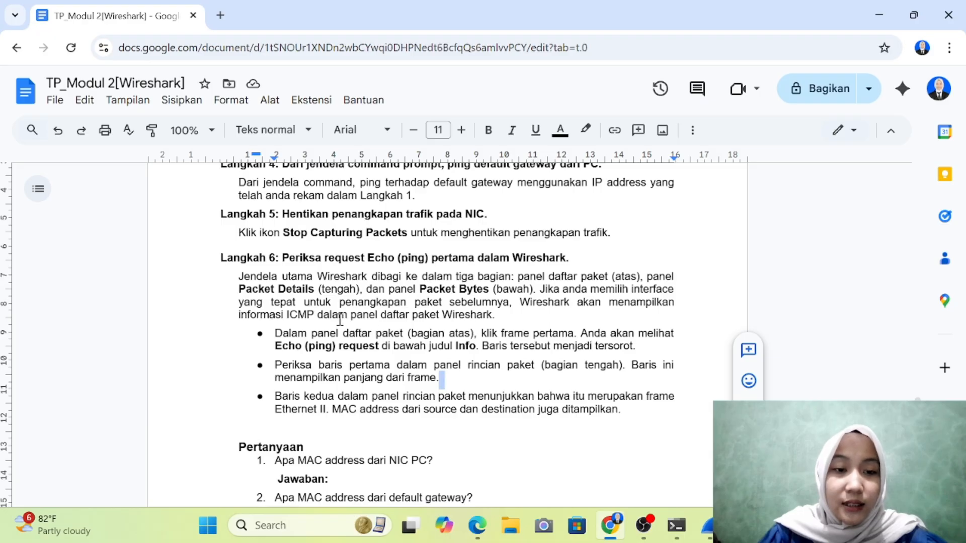
scroll(472, 301, down, 1)
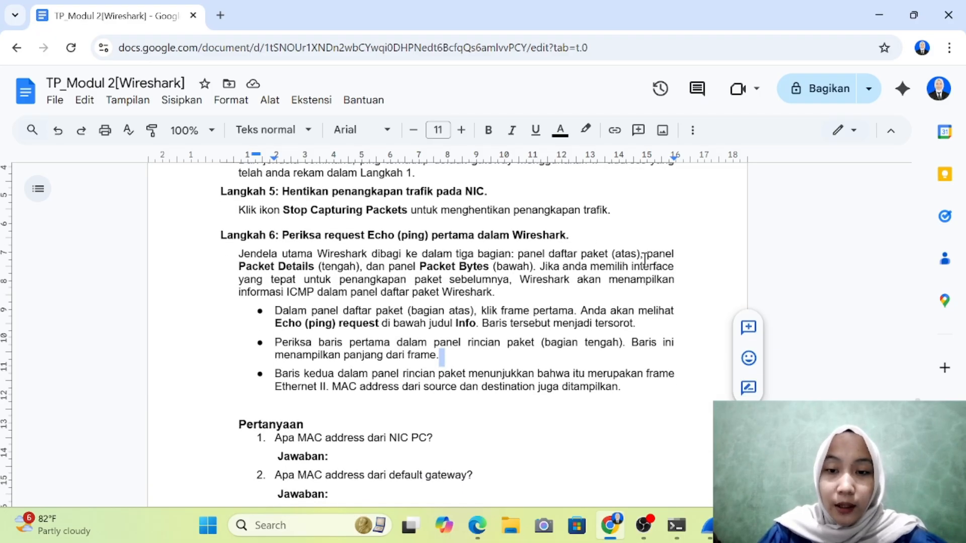
key(alt+Tab)
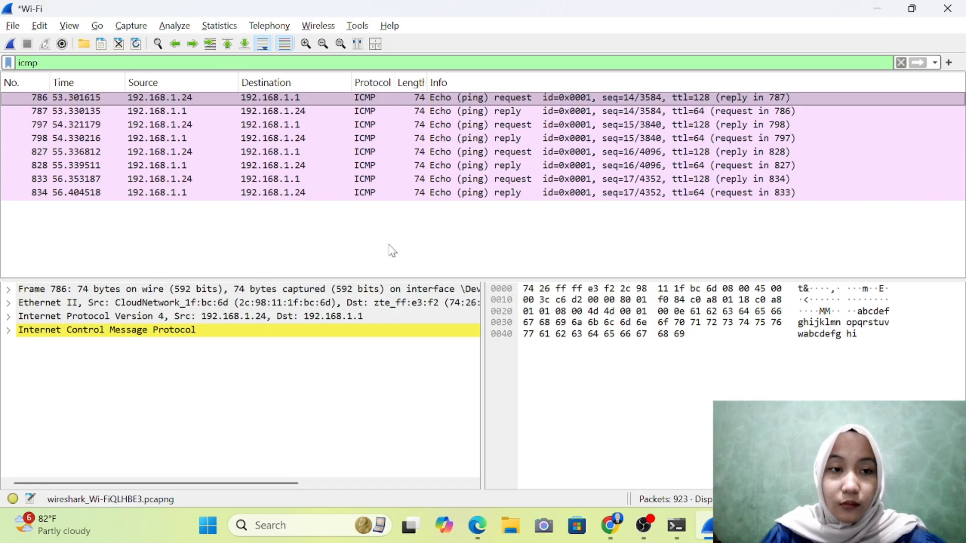
key(alt+Tab)
scroll(470, 342, down, 1)
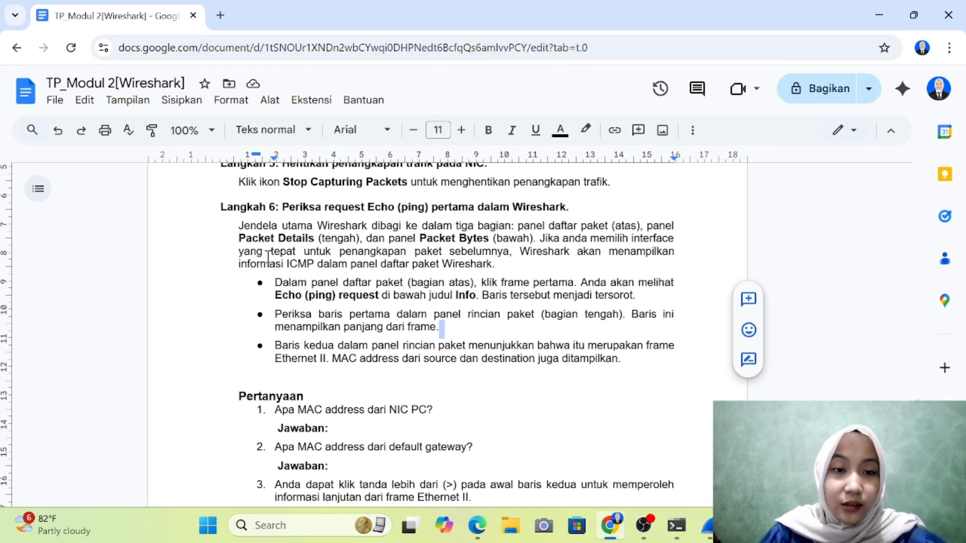
key(alt+Tab)
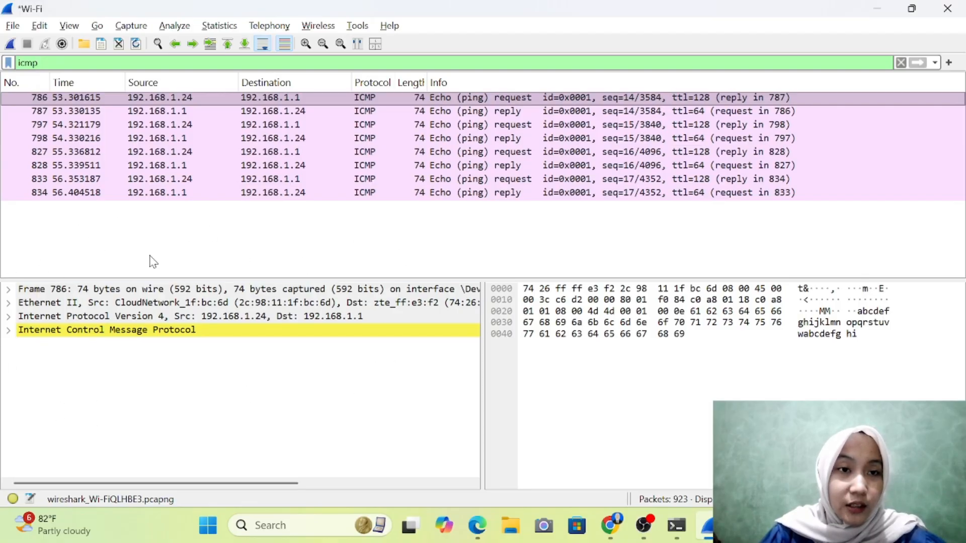
key(alt+Tab)
scroll(415, 320, down, 1)
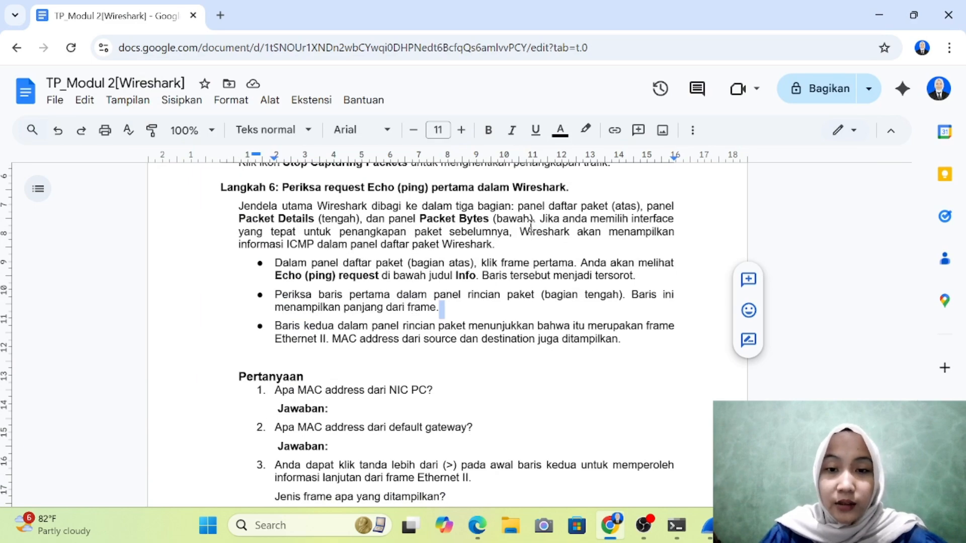
key(alt+Tab)
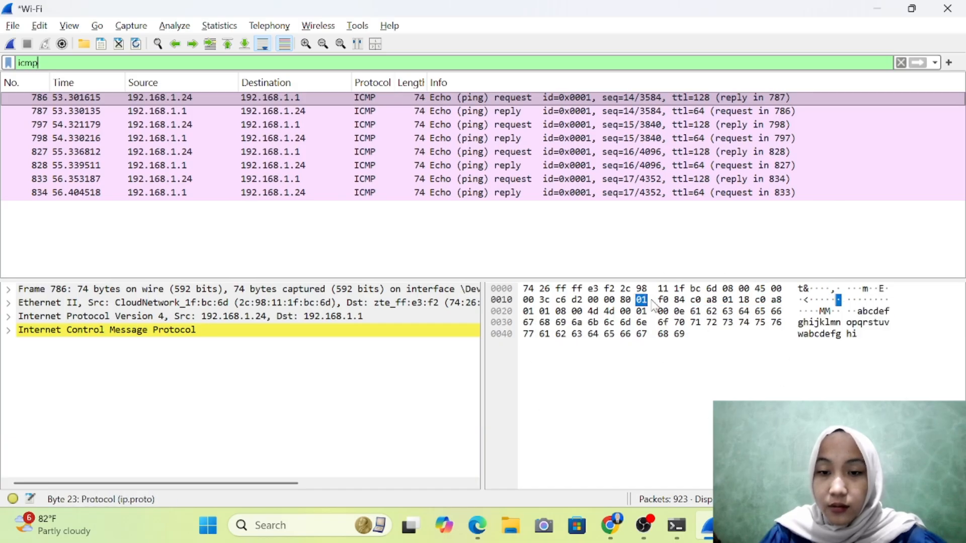
key(alt+Tab)
scroll(527, 243, down, 1)
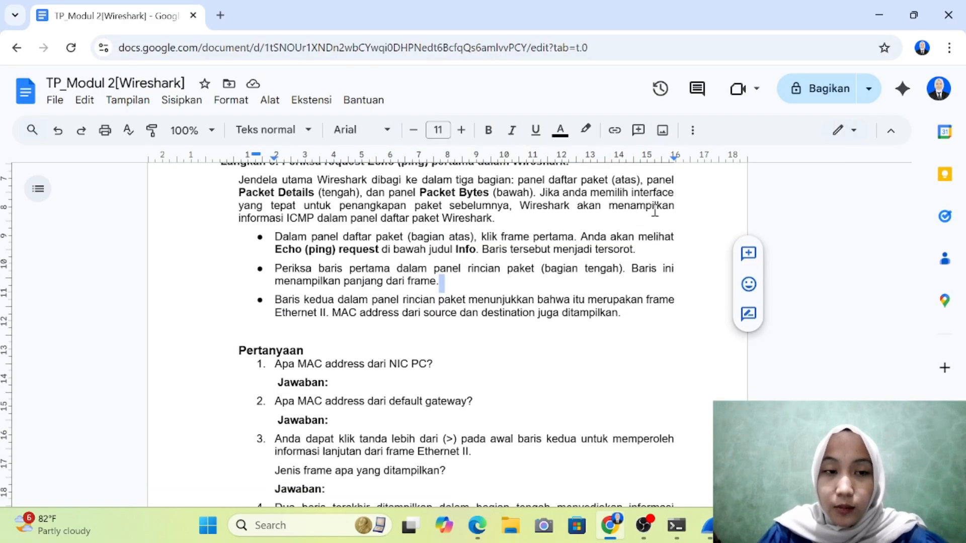
Following Langkah 6's first two bullets, examine the first Echo (ping) request and the frame length line in its packet details.
scroll(358, 206, down, 1)
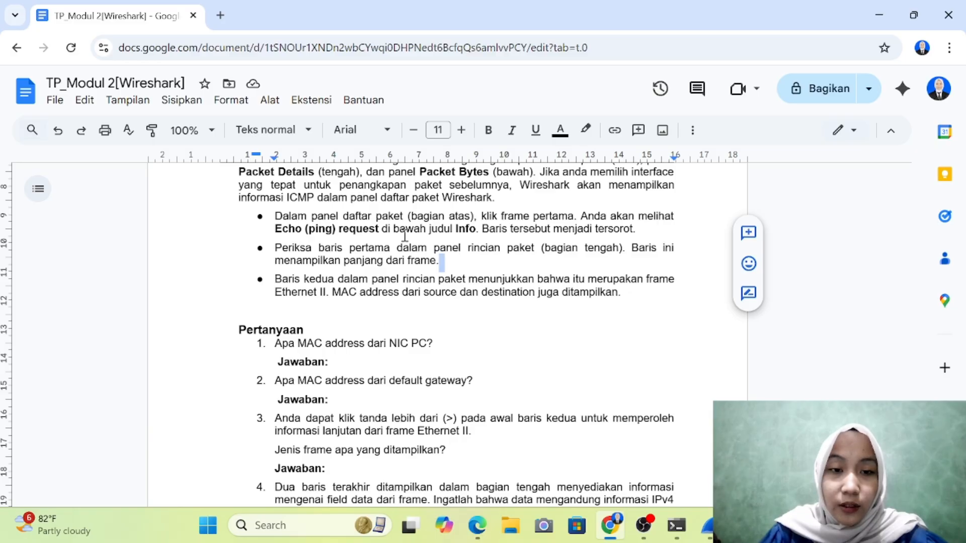
key(alt+Tab)
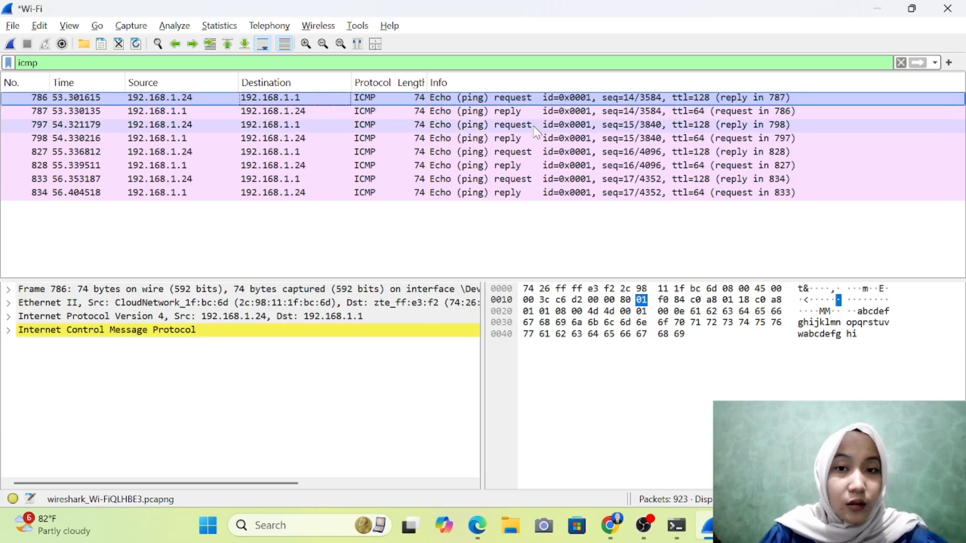
key(alt+Tab)
scroll(431, 303, down, 1)
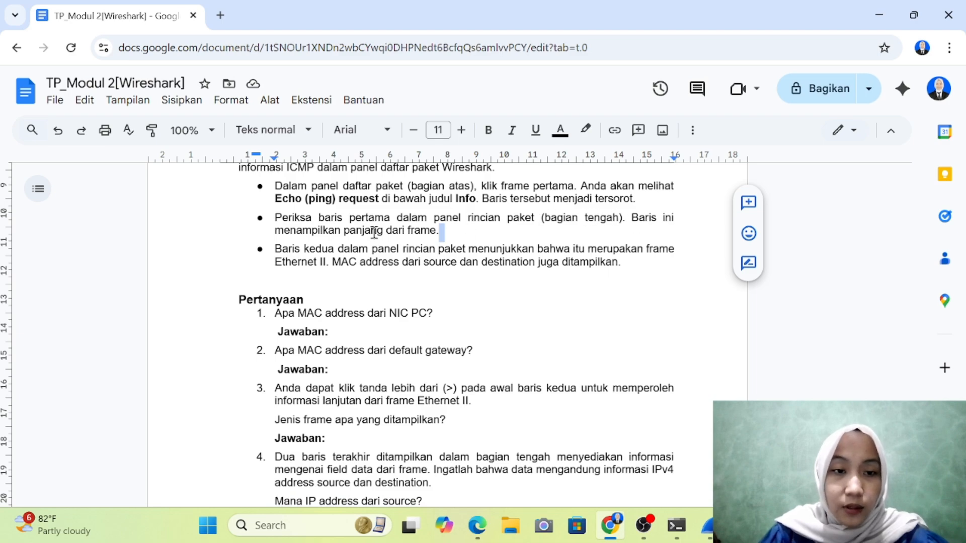
key(alt+Tab)
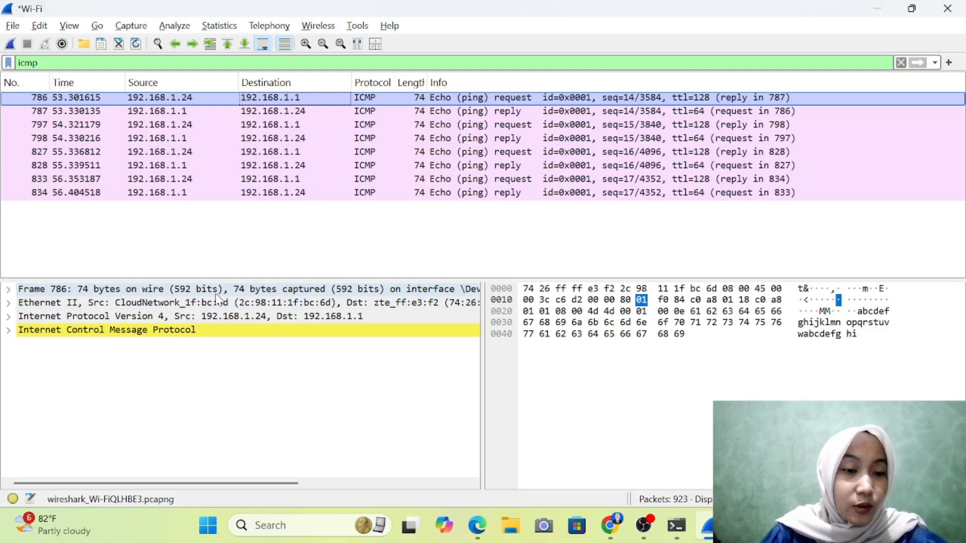
key(alt+Tab)
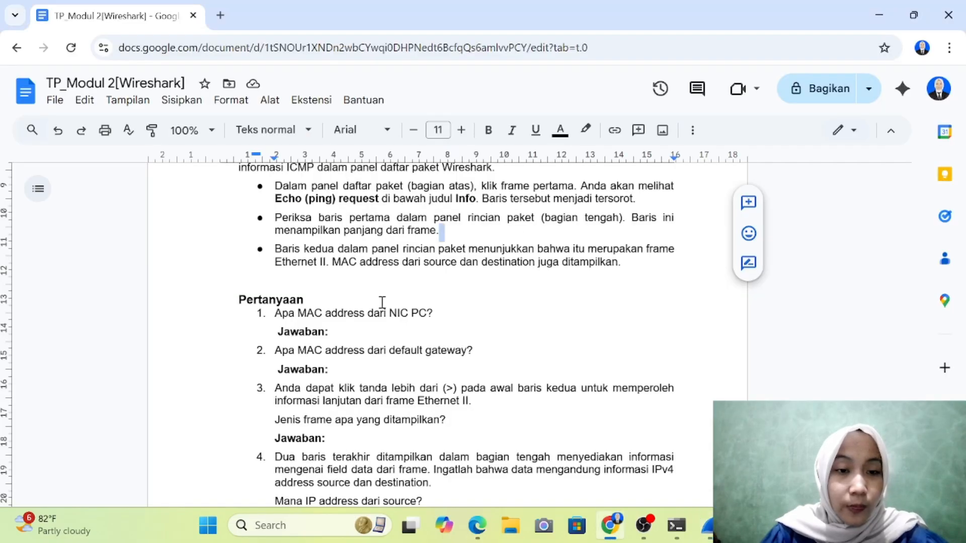
Read Langkah 6's last bullet and expand the Ethernet II line of the first Echo request in Wireshark's packet details.
scroll(382, 302, down, 1)
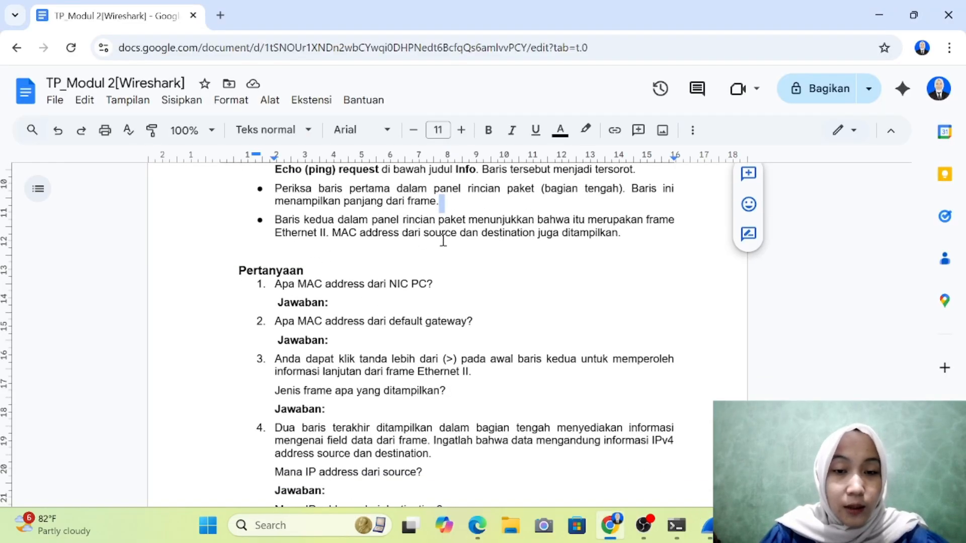
scroll(460, 231, up, 1)
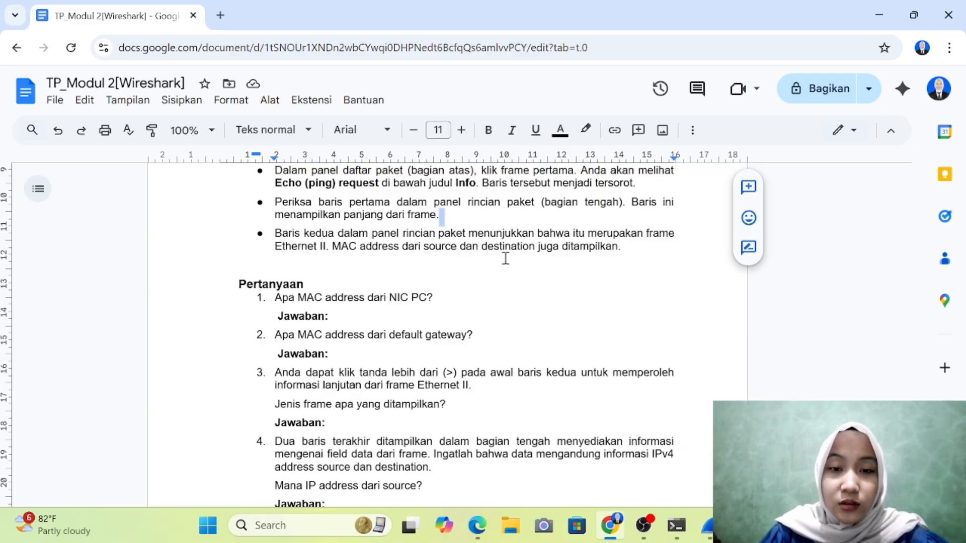
key(alt+Tab)
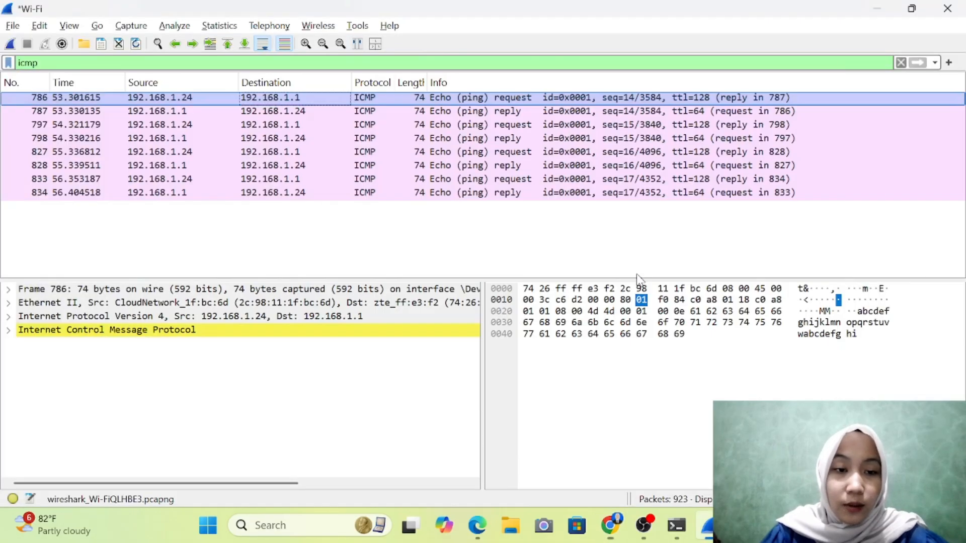
click(10, 303)
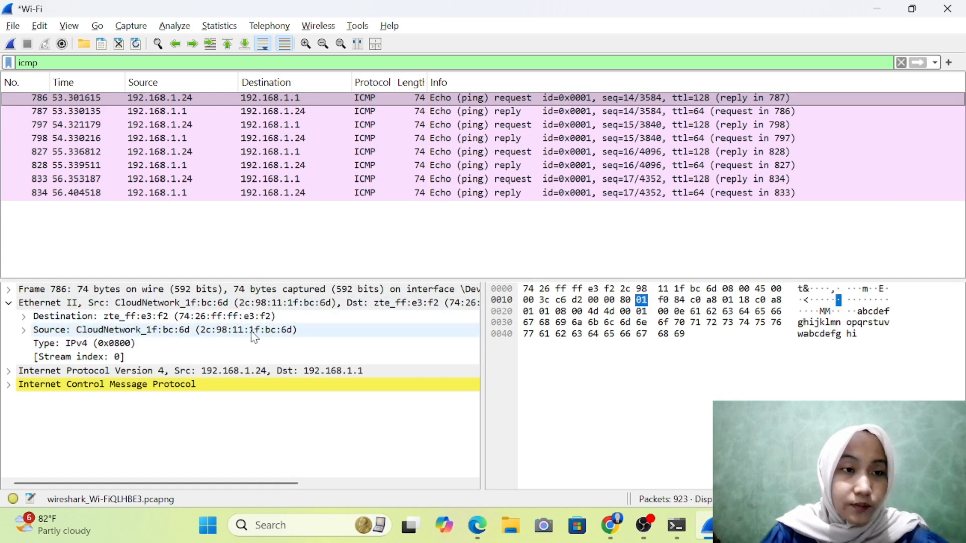
Read question 1 under Pertanyaan in the document, then copy the Ethernet II Source MAC address value of the first Echo request in Wireshark.
key(alt+Tab)
scroll(365, 268, down, 1)
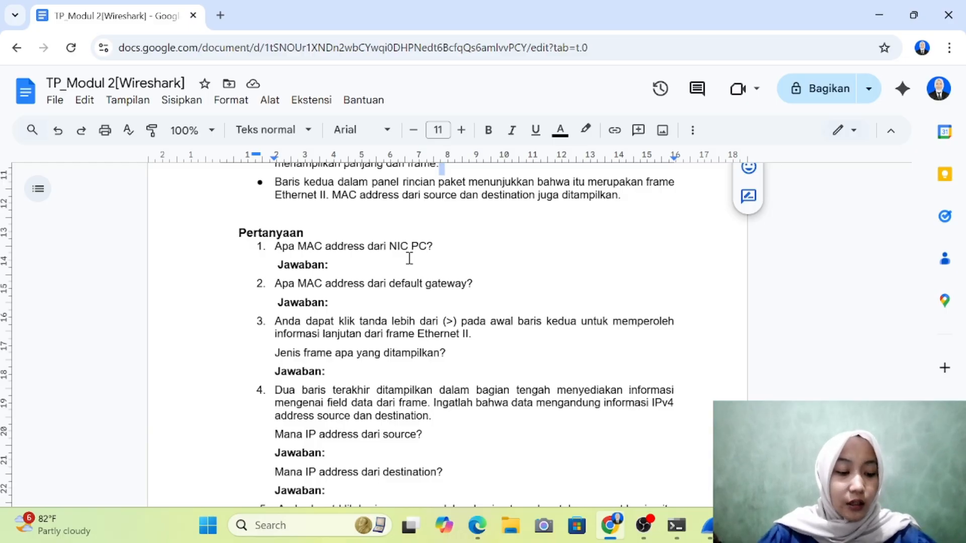
key(alt+Tab)
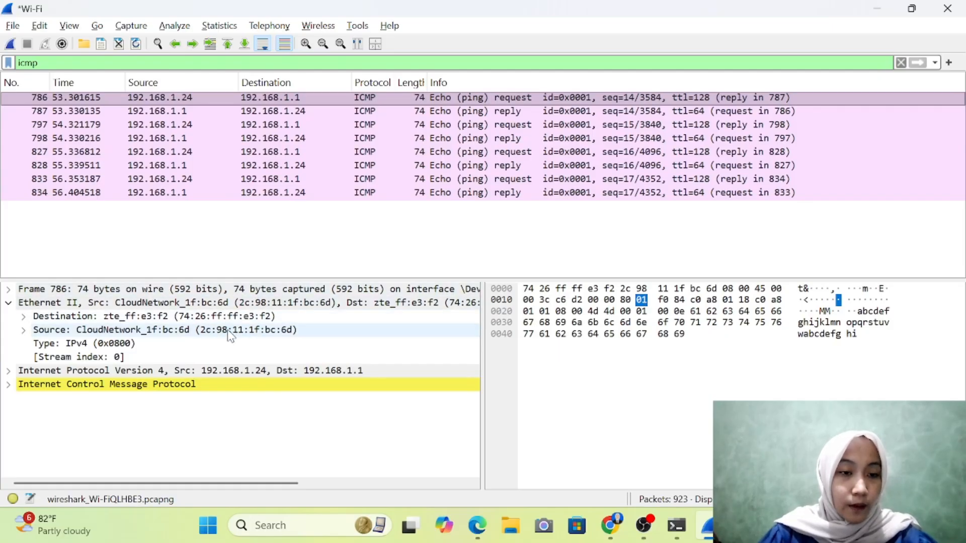
click(228, 331)
right_click(228, 330)
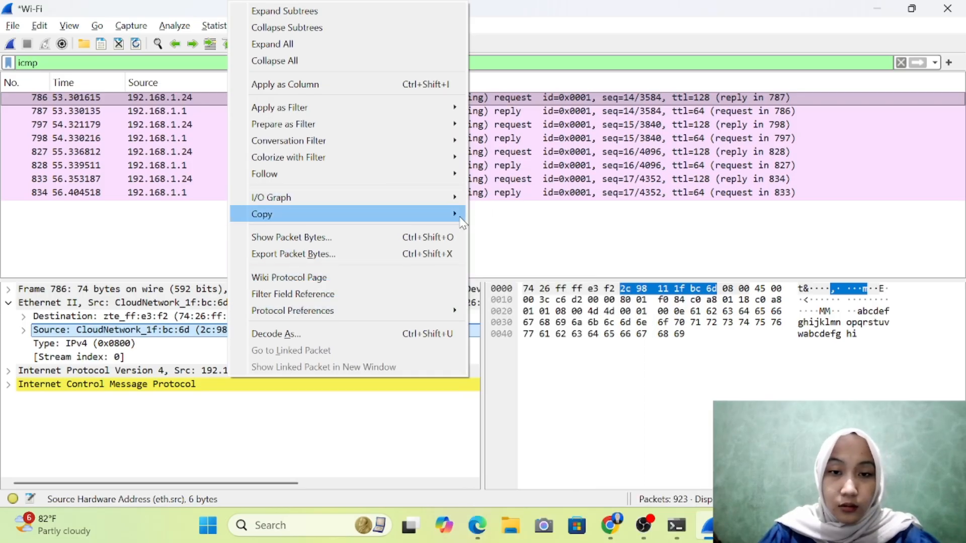
mouse_move(458, 215)
click(527, 280)
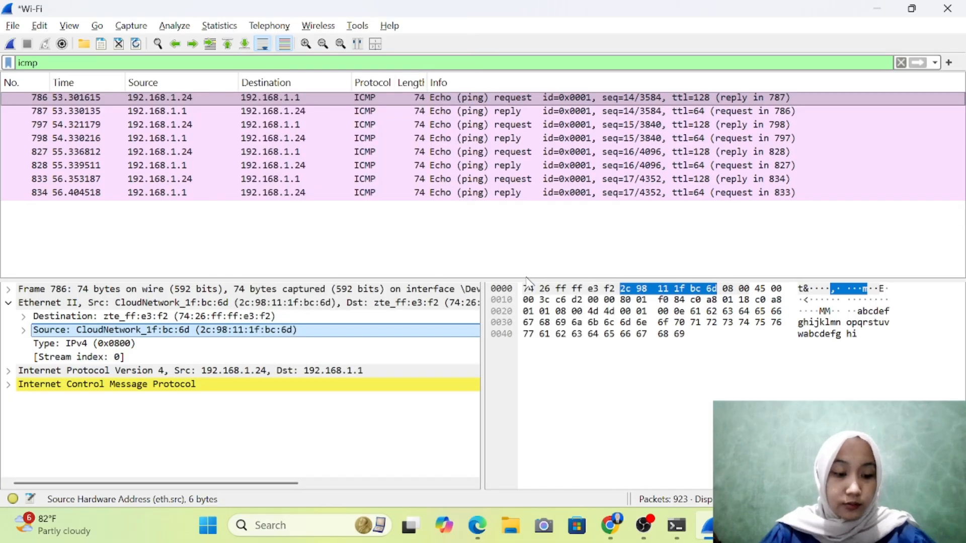
Answer question 1 in the document with 2c:98:11:1f:bc:6d on a new line below Jawaban, in non-bold text.
key(alt+Tab)
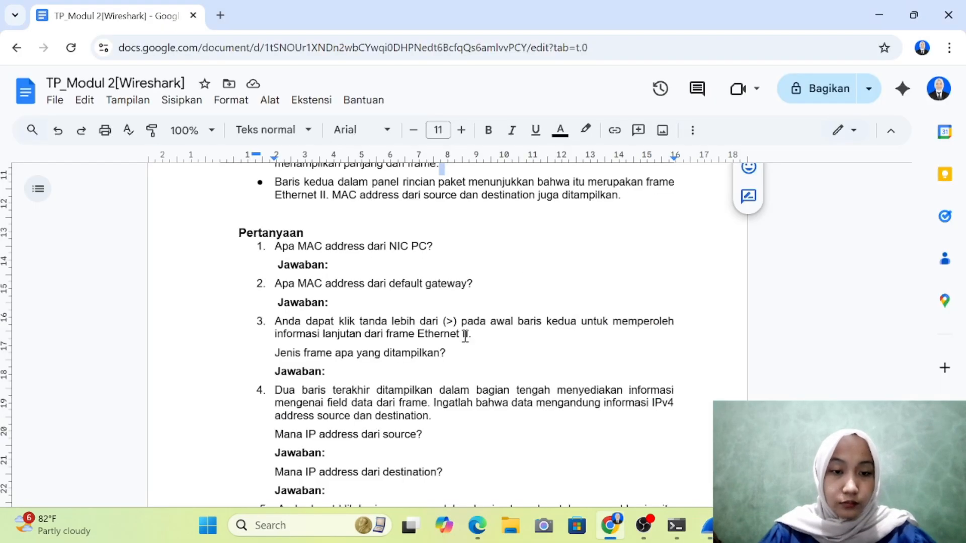
click(341, 265)
key(Return)
text(2c:98:11:1f:bc:6d)
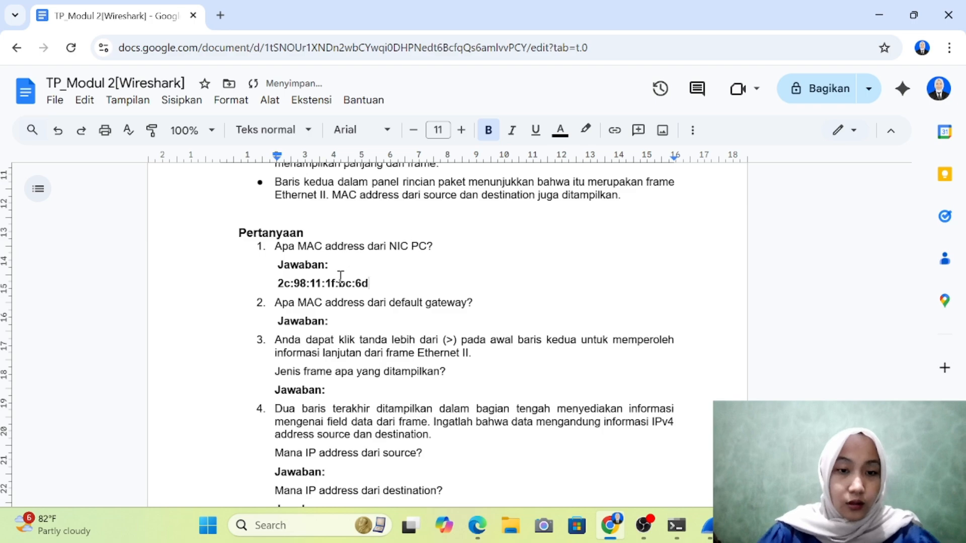
drag(379, 282, 274, 284)
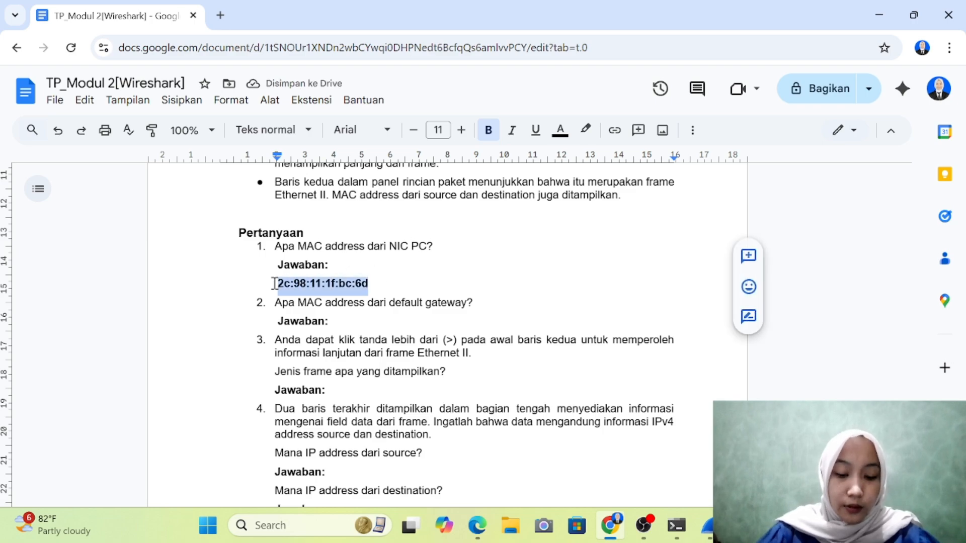
key(ctrl+b)
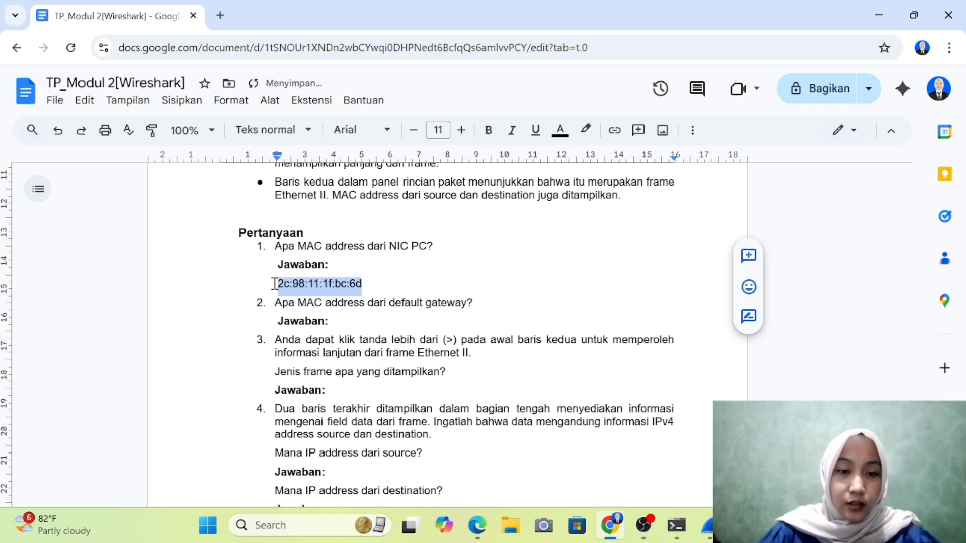
click(355, 312)
Read question 2 in the document, then copy the Ethernet II Destination MAC address value of the first Echo request in Wireshark.
scroll(355, 337, down, 1)
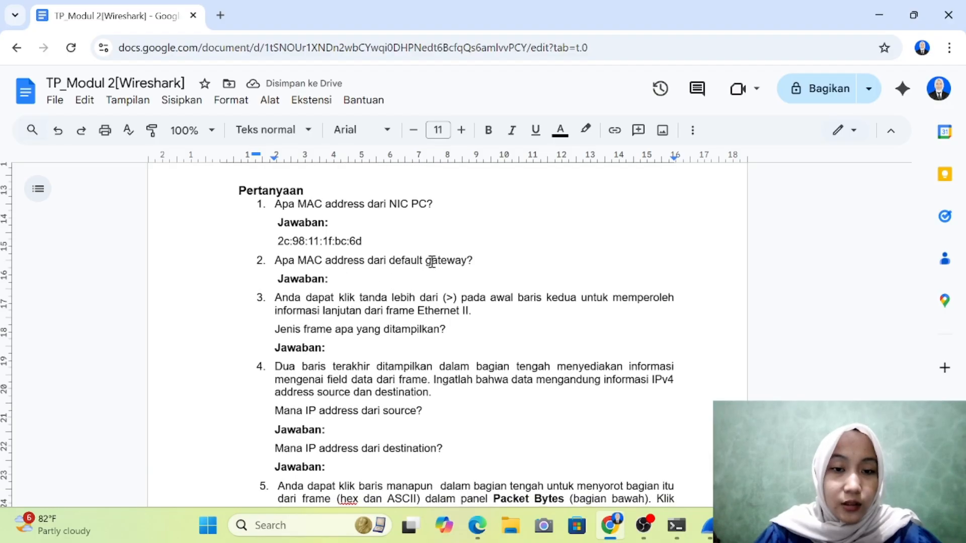
key(alt+Tab)
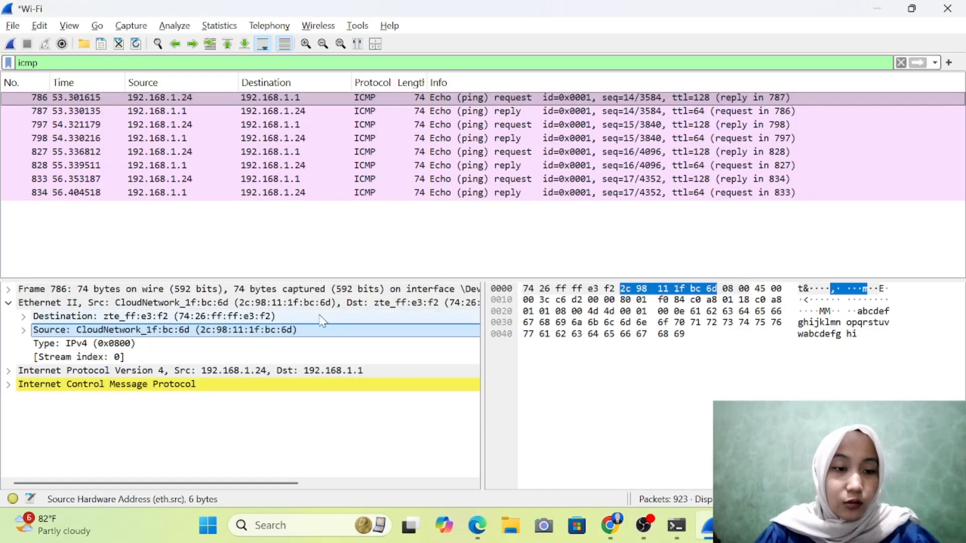
click(226, 317)
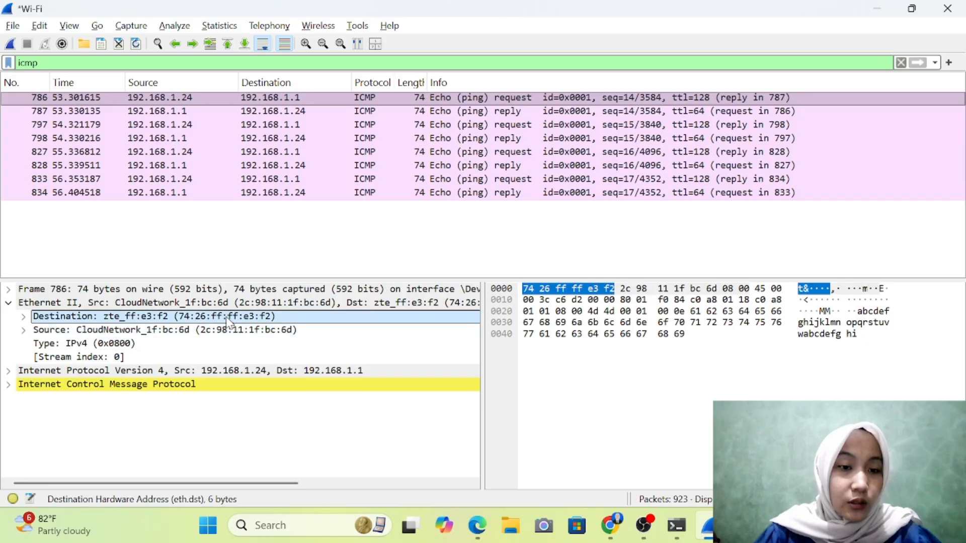
right_click(253, 317)
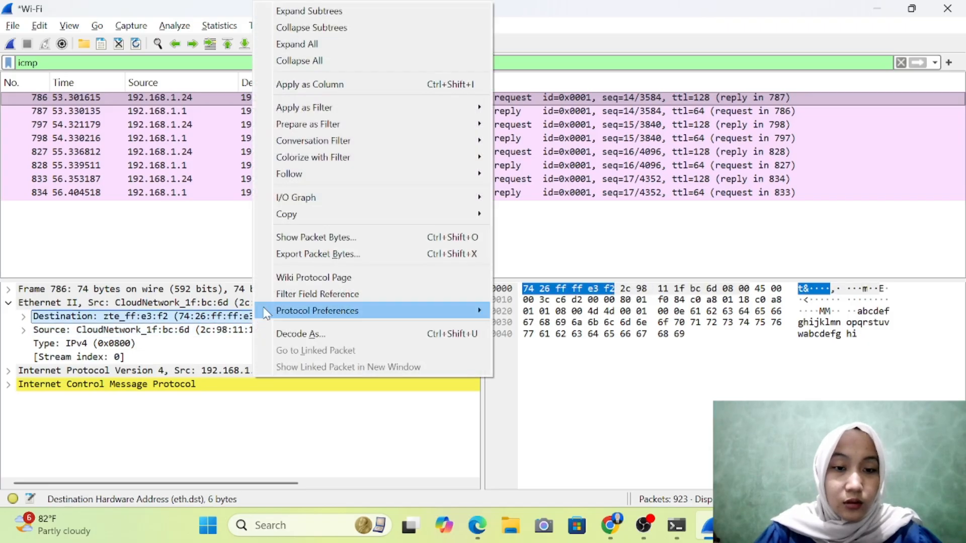
mouse_move(322, 212)
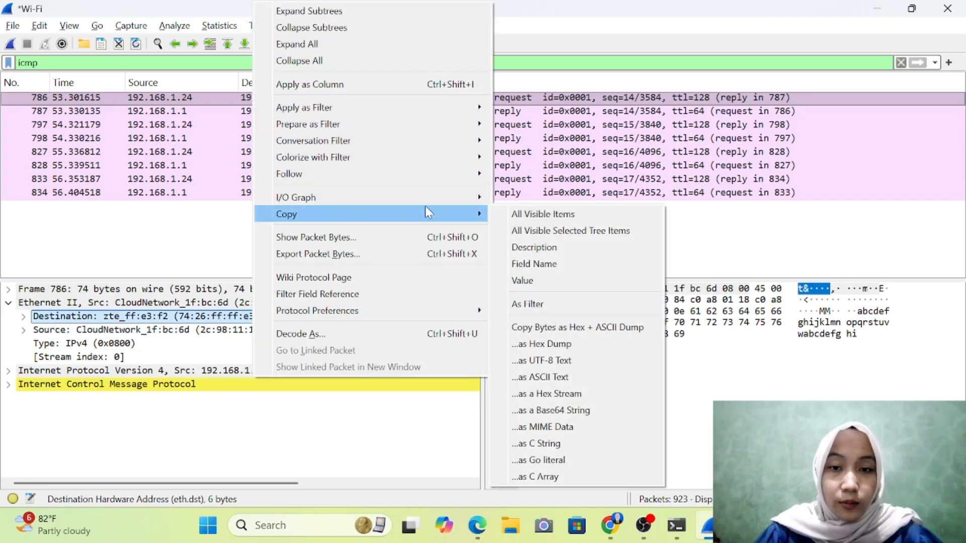
click(532, 279)
Answer question 2 in the document with 74:26:ff:ff:e3:f2 on a new line below Jawaban, in non-bold text.
key(alt+Tab)
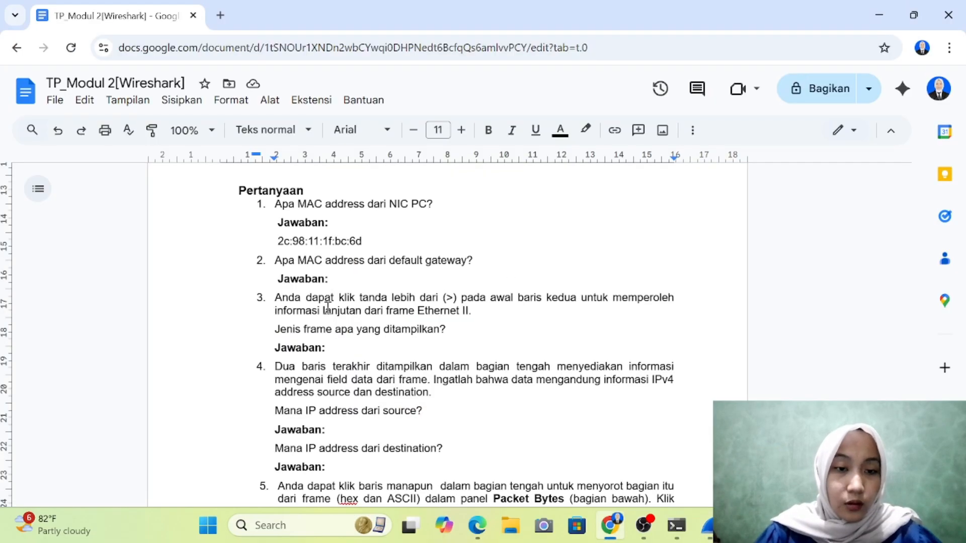
click(340, 282)
key(Return)
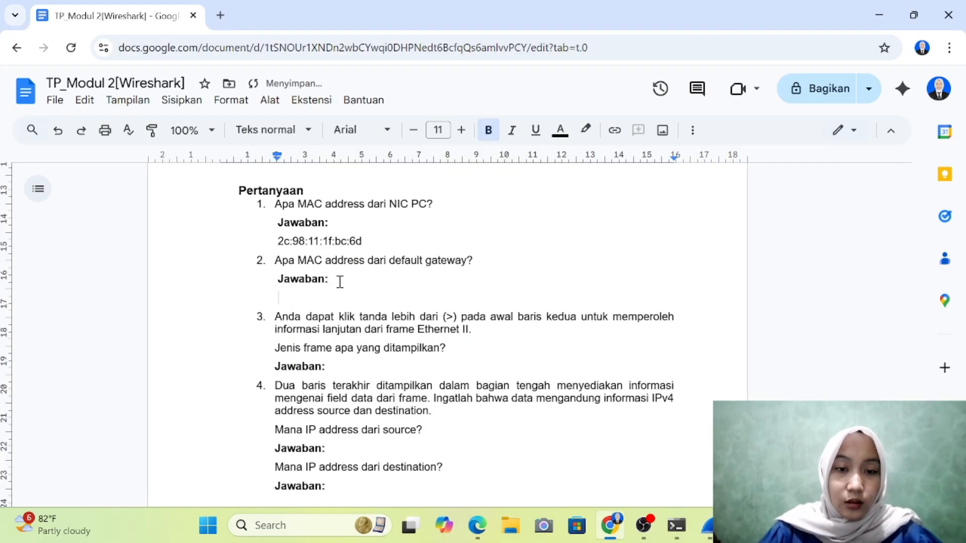
text(74:26:ff:ff:e3:f2)
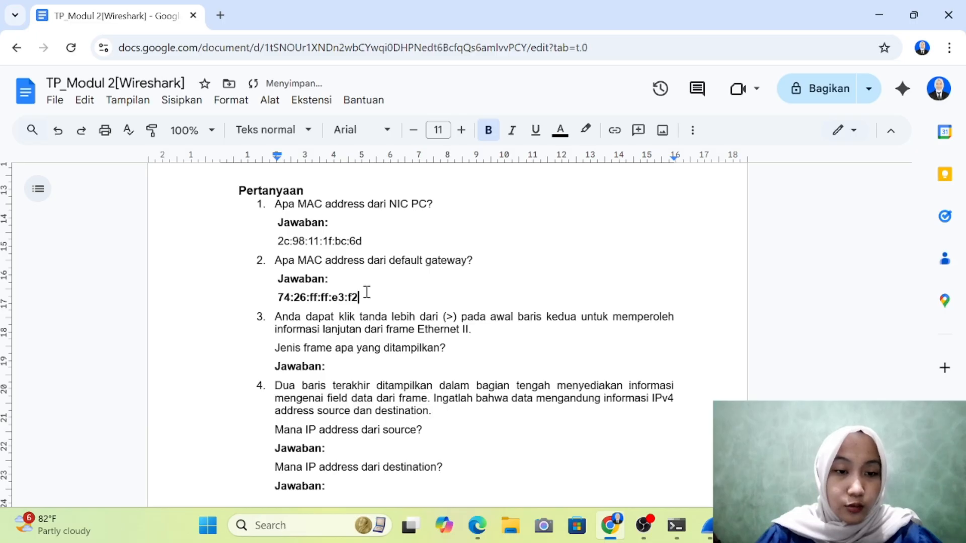
drag(367, 292, 277, 297)
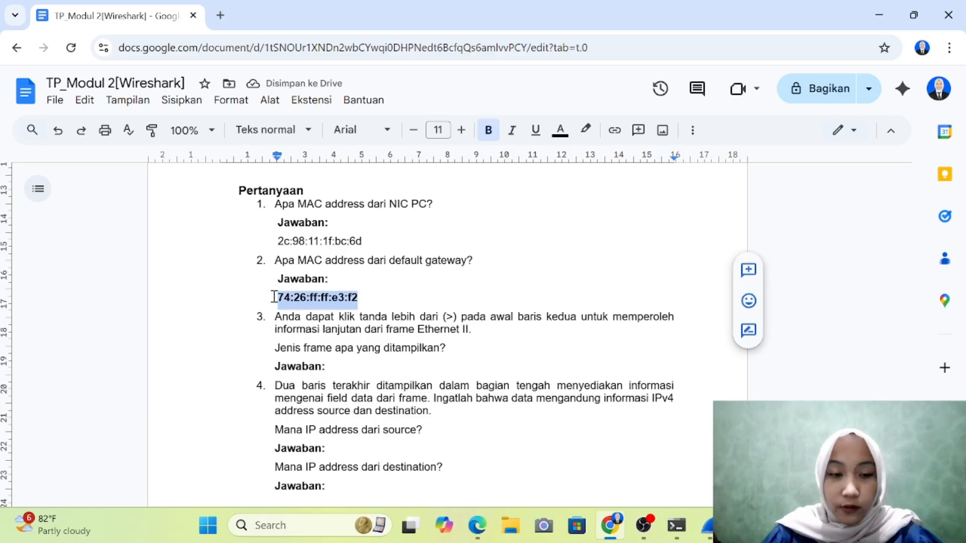
key(ctrl+b)
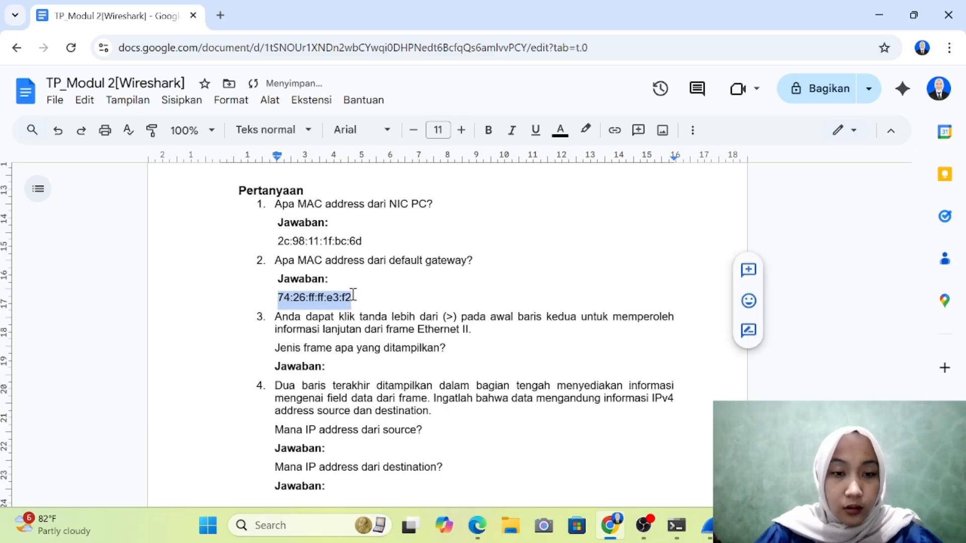
click(386, 301)
Read question 3 about the frame type and inspect the Source and Destination subtrees of the Ethernet II line in Wireshark.
key(alt+Tab)
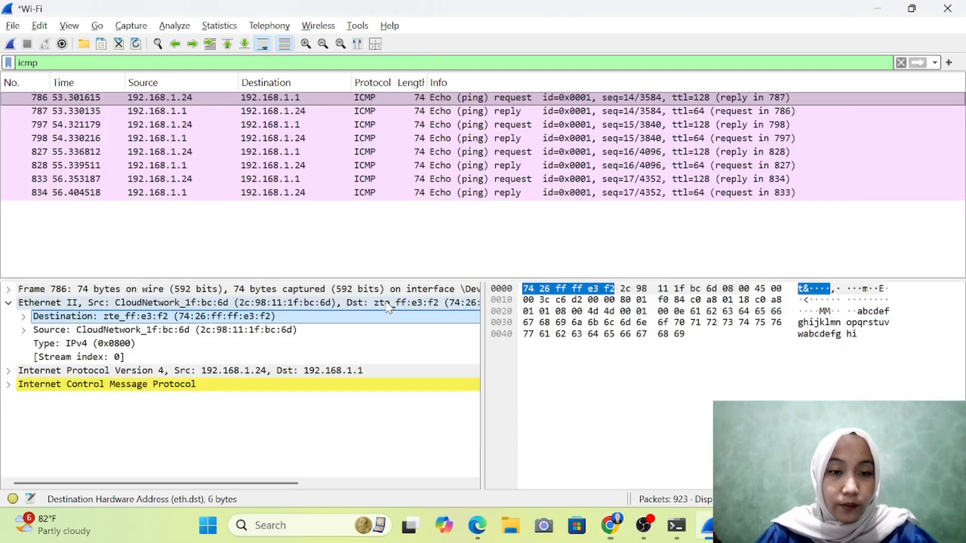
key(alt+Tab)
scroll(328, 301, down, 1)
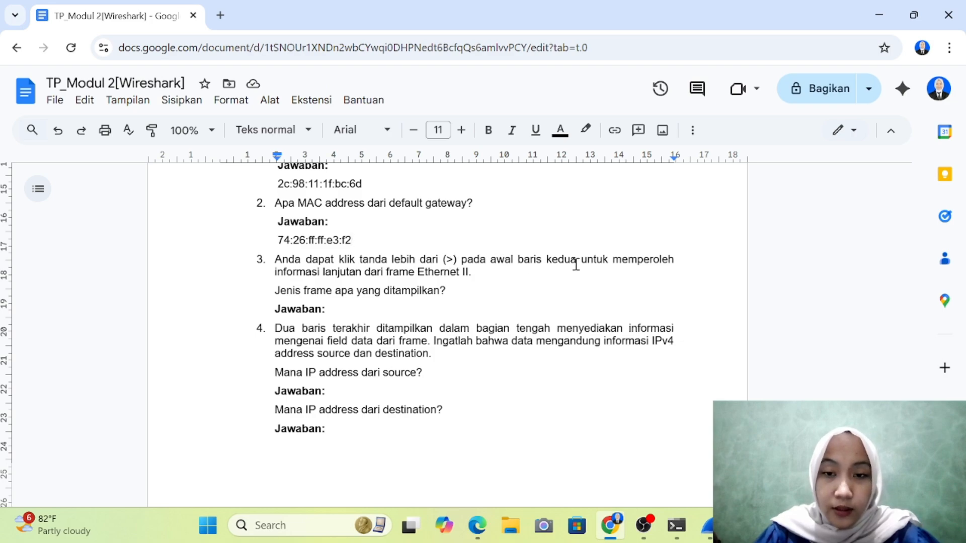
scroll(420, 275, down, 1)
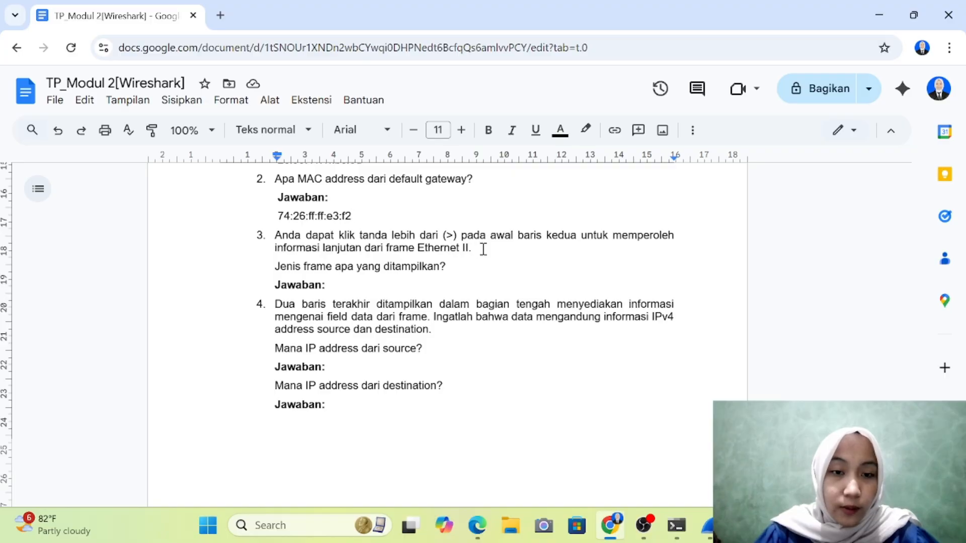
key(alt+Tab)
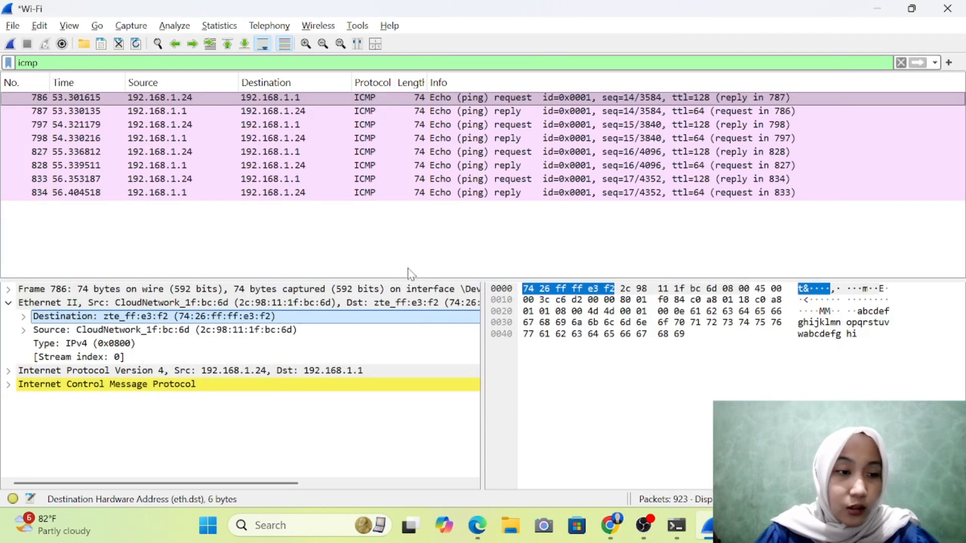
click(24, 331)
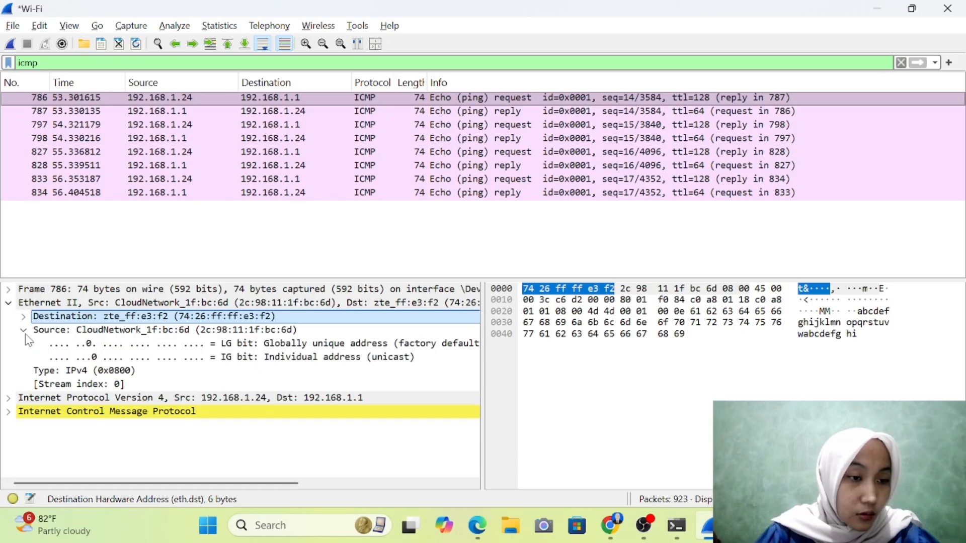
click(23, 317)
click(23, 317)
click(23, 331)
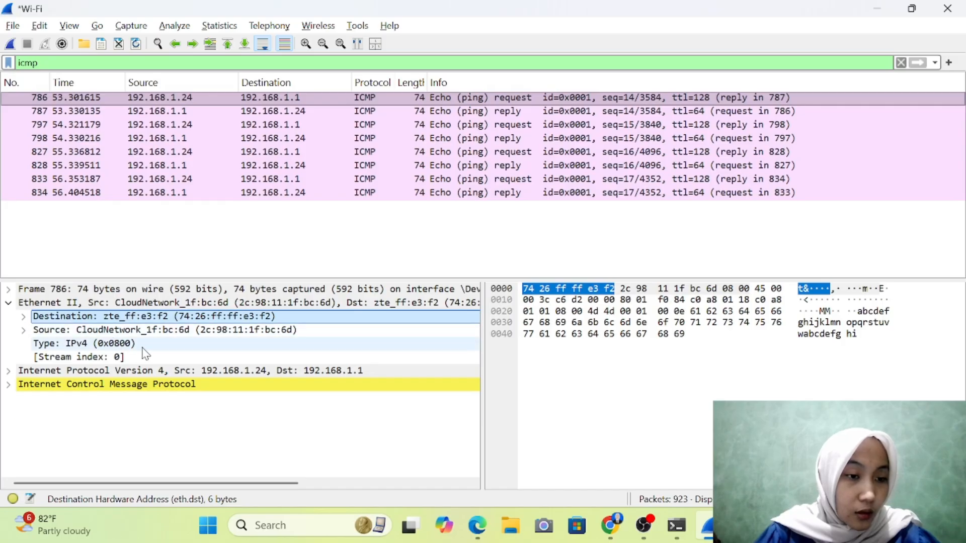
Copy the Ethernet II Type value from Wireshark and paste 0x0800 on a new line below question 3's Jawaban in the document.
click(100, 346)
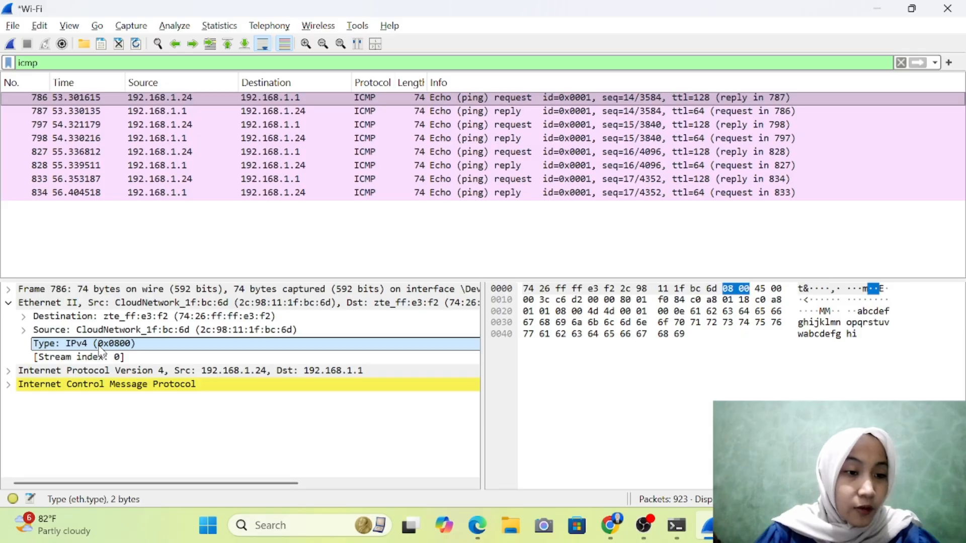
right_click(100, 354)
mouse_move(178, 219)
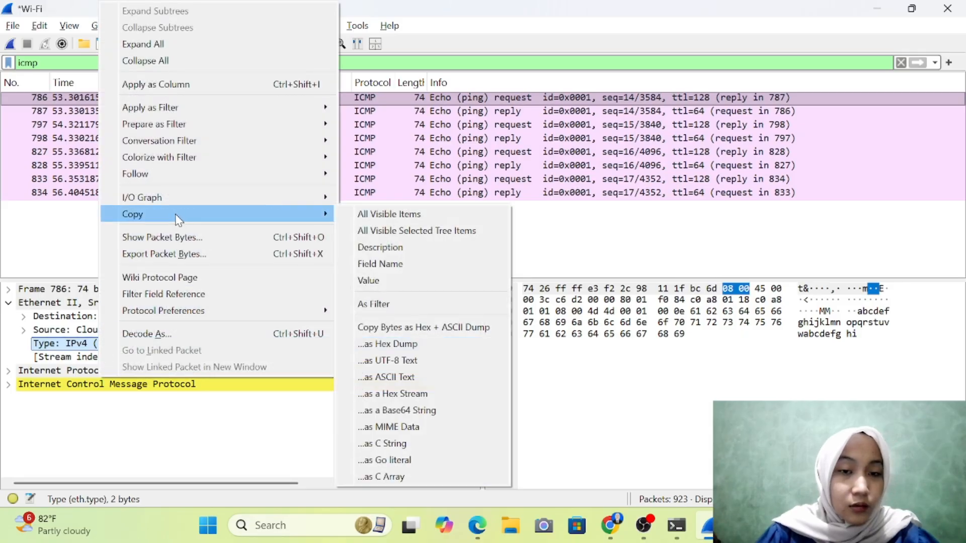
click(373, 285)
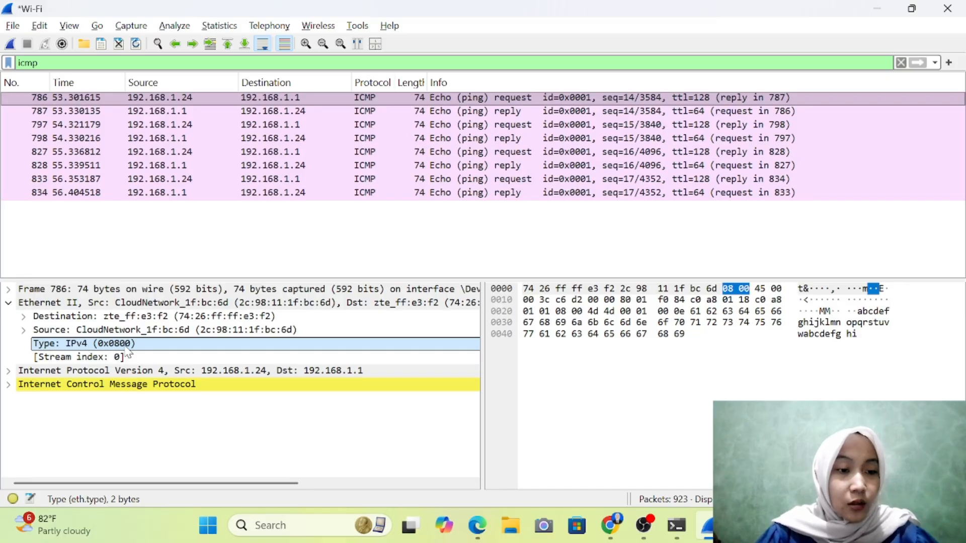
click(613, 529)
click(331, 285)
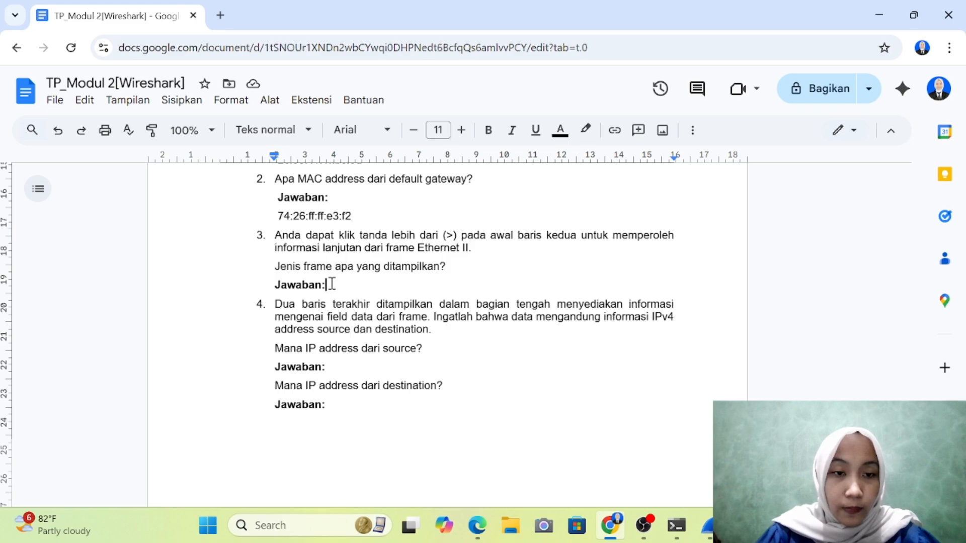
key(Return)
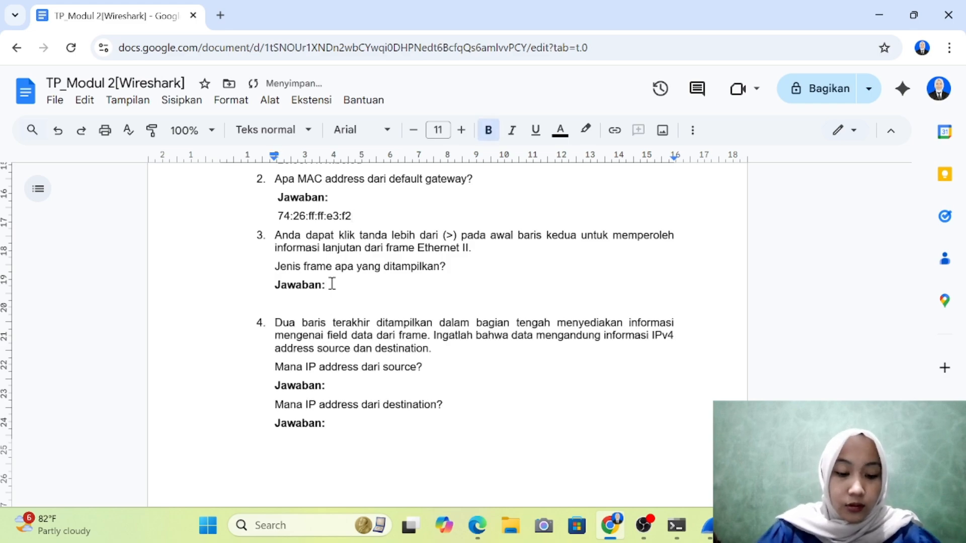
key(ctrl+v)
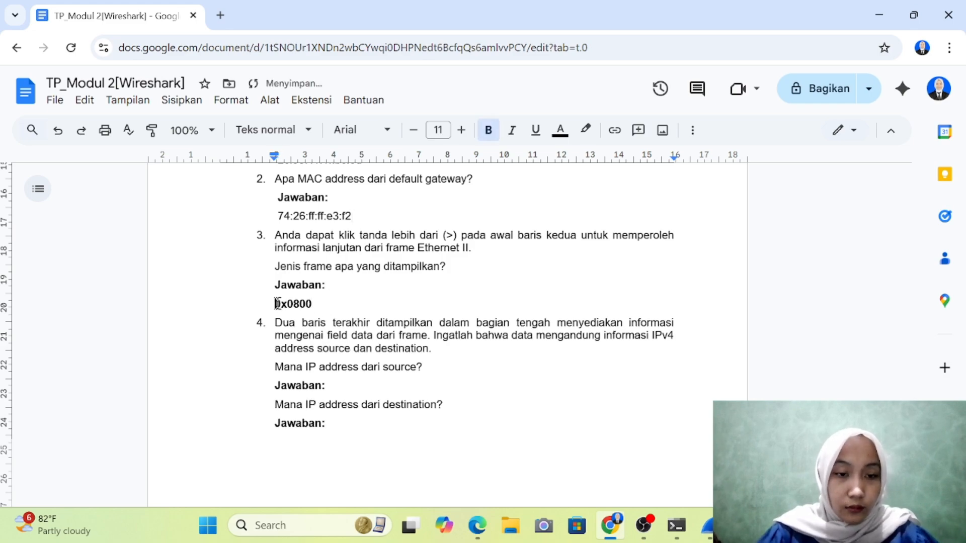
Insert "type IPv4" in front of 0x0800 in the answer to question 3.
key(alt+Tab)
key(alt+Tab)
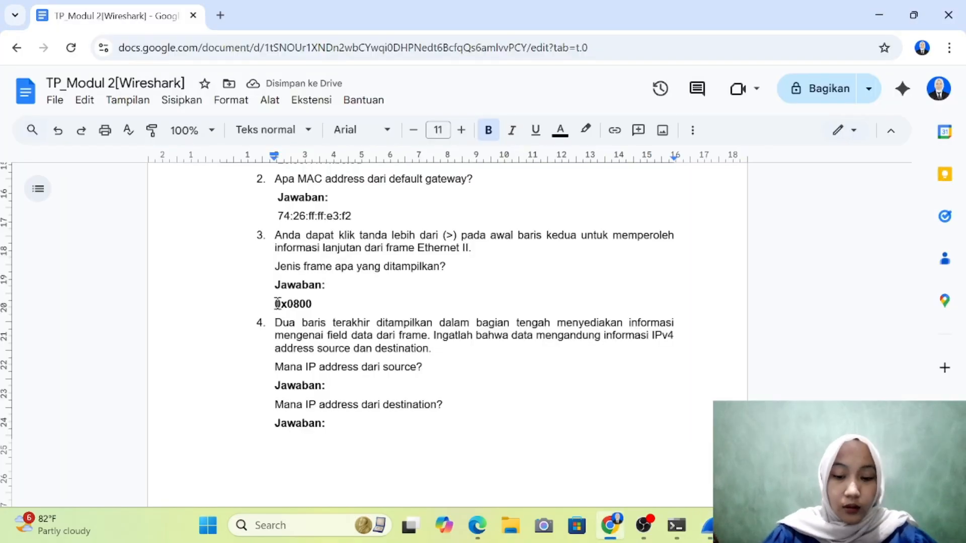
click(276, 304)
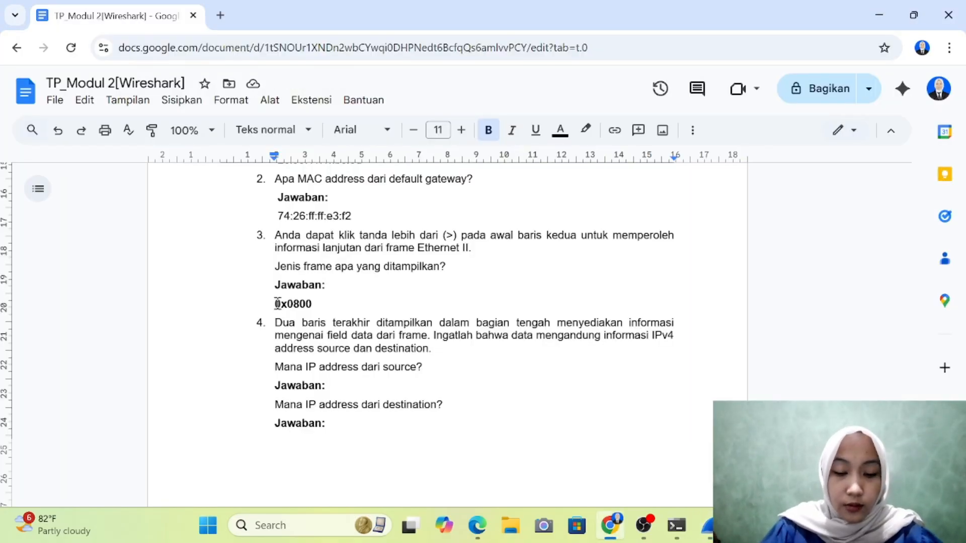
text(Type)
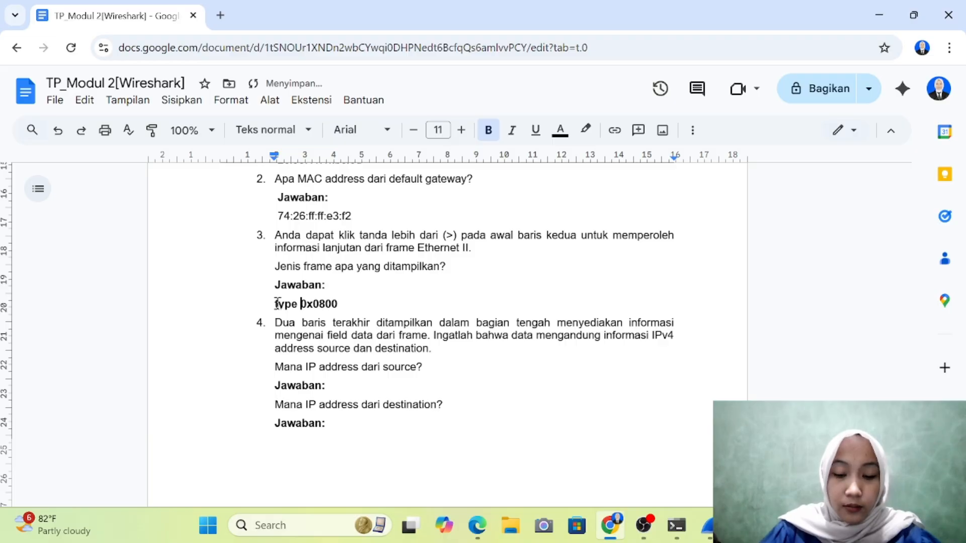
key(Caps_Lock)
text(IP)
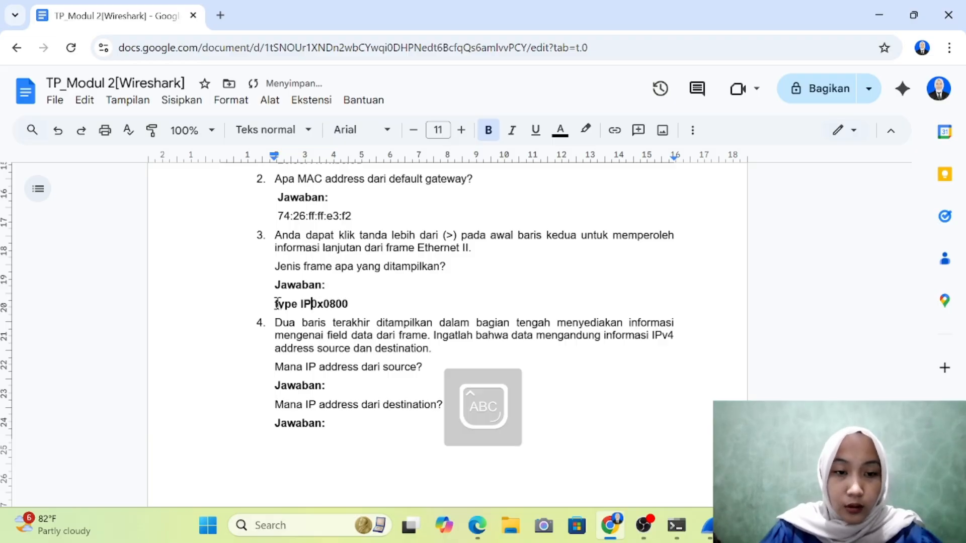
key(Caps_Lock)
text(v4 )
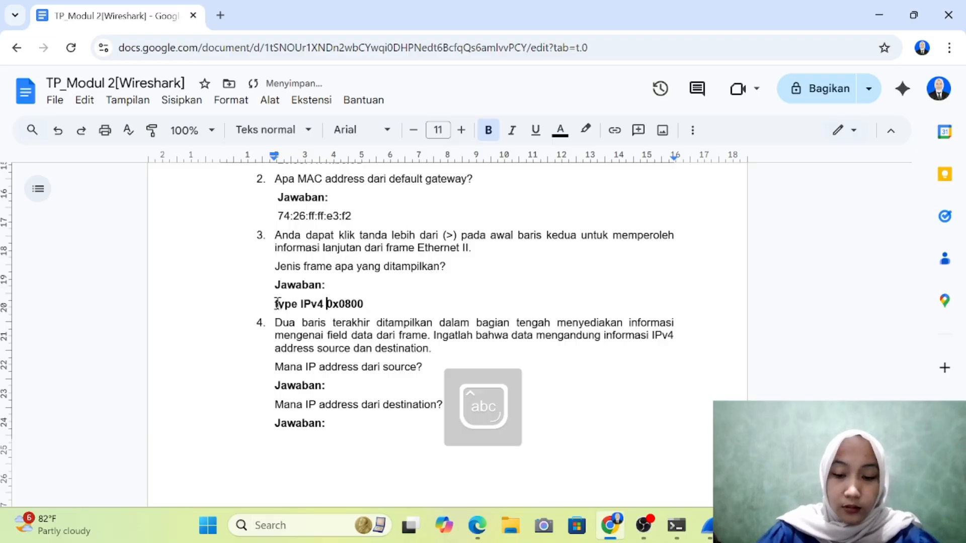
Enclose 0x0800 in parentheses in the answer to question 3.
text(()
key(Right)
key(Right)
key(Right)
key(Right)
key(Right)
key(Right)
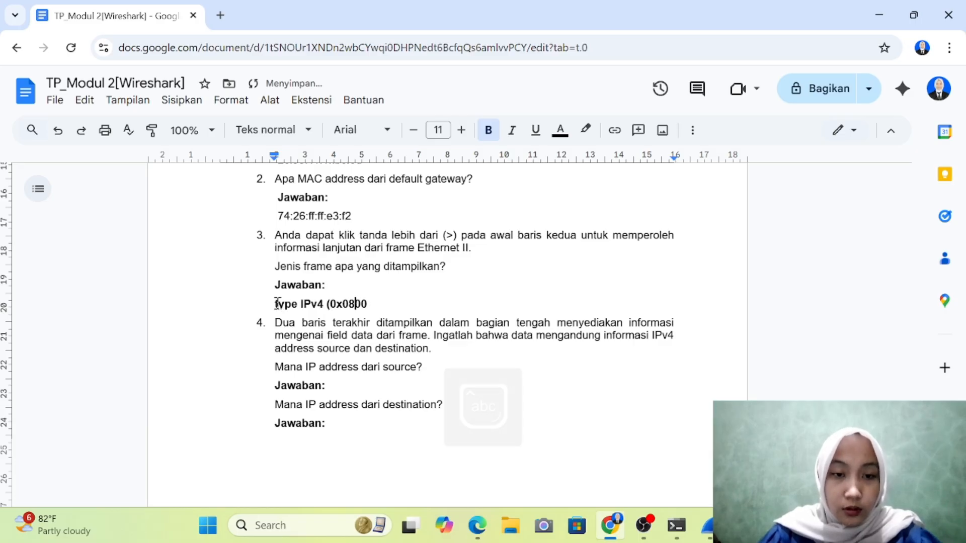
text())
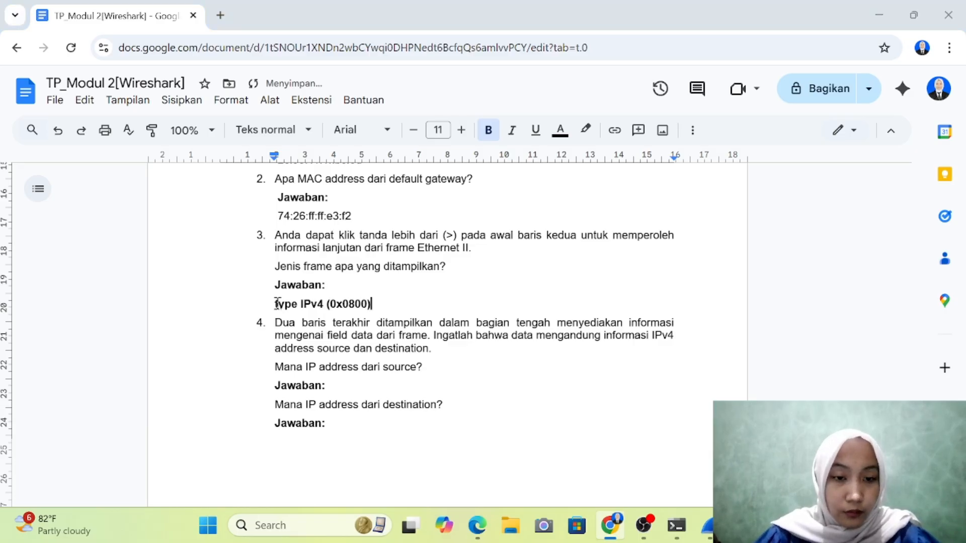
Check question 3's answer against the Ethernet II Type line in Wireshark and add a colon after "type" in the document.
key(alt+Tab)
key(alt+Tab)
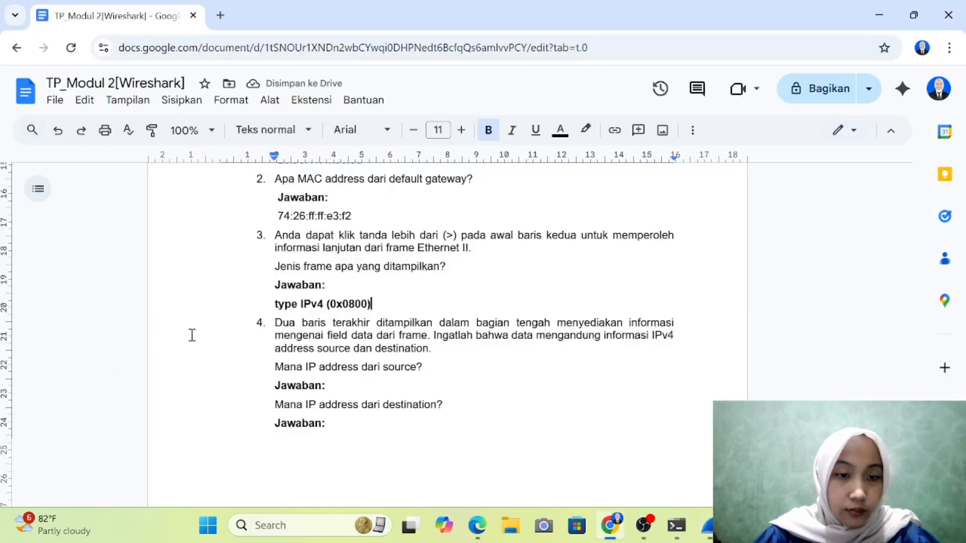
text(:)
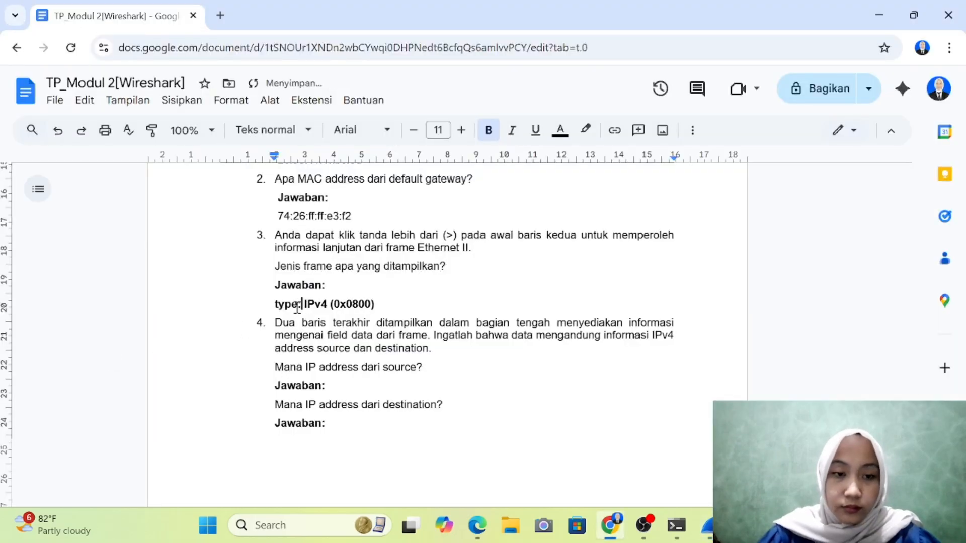
key(alt+Tab)
key(alt+Tab)
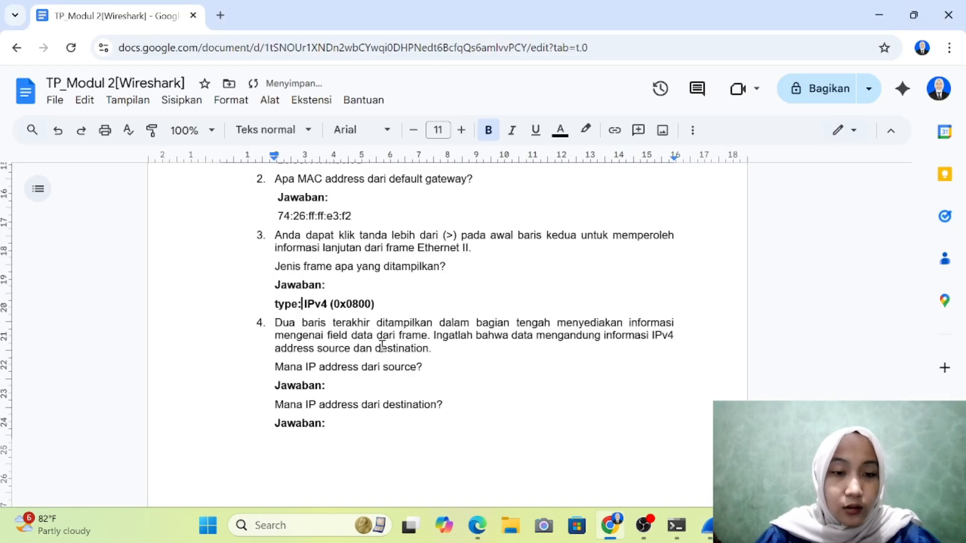
Collapse the Ethernet II subtree in Wireshark, expand Internet Protocol Version 4 and copy the value of its Source Address.
scroll(384, 348, down, 1)
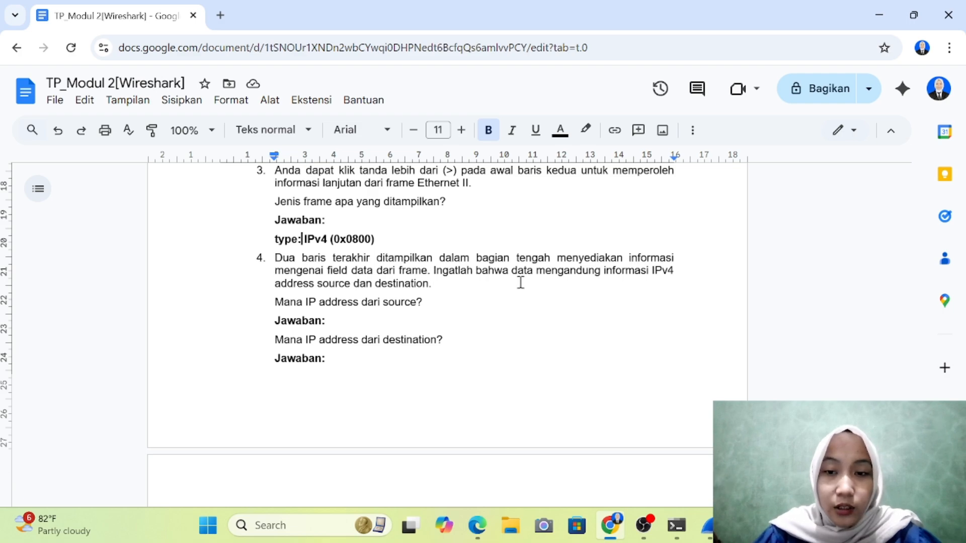
scroll(520, 283, down, 1)
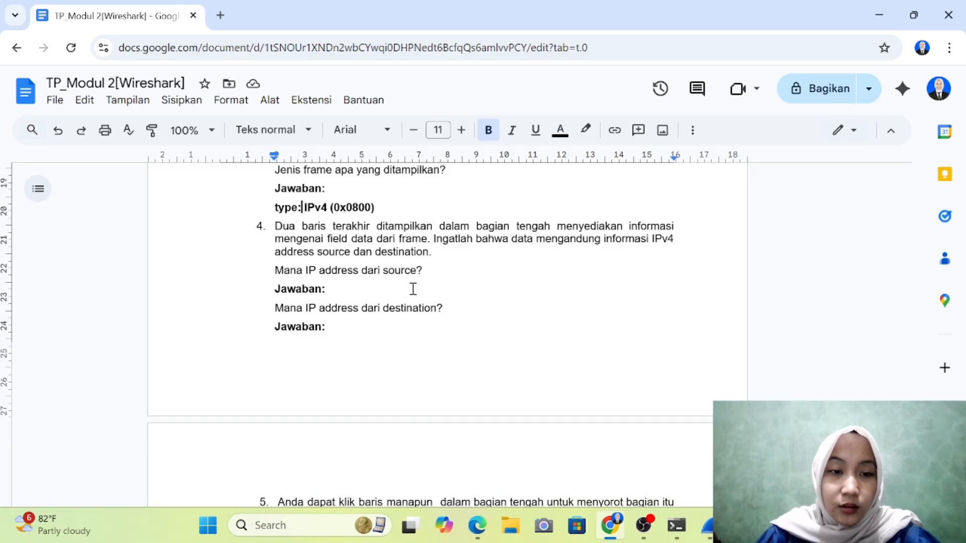
scroll(413, 288, down, 1)
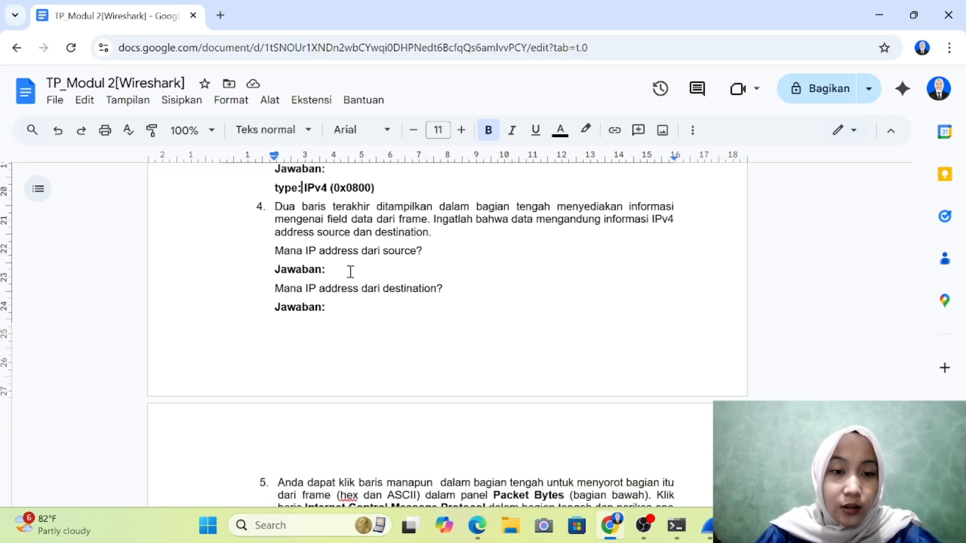
key(alt+Tab)
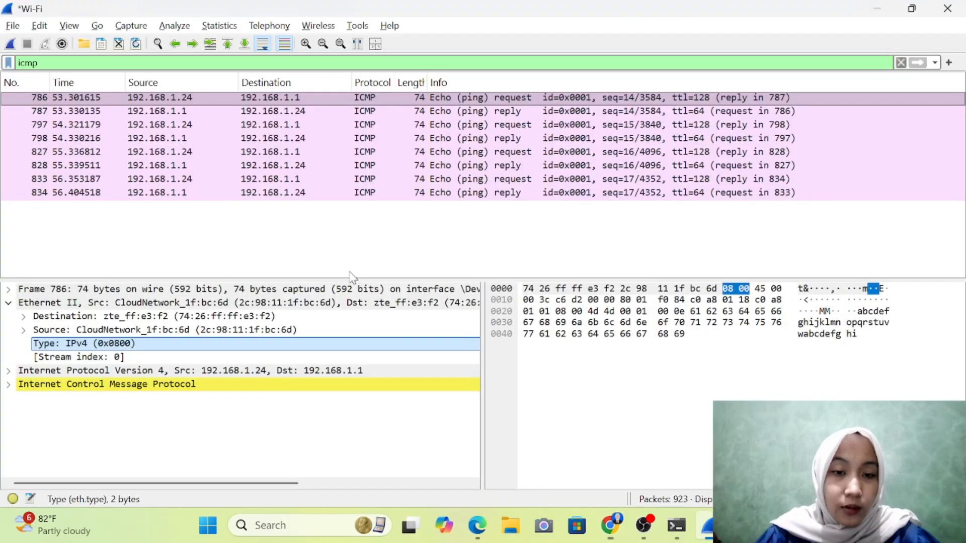
click(9, 302)
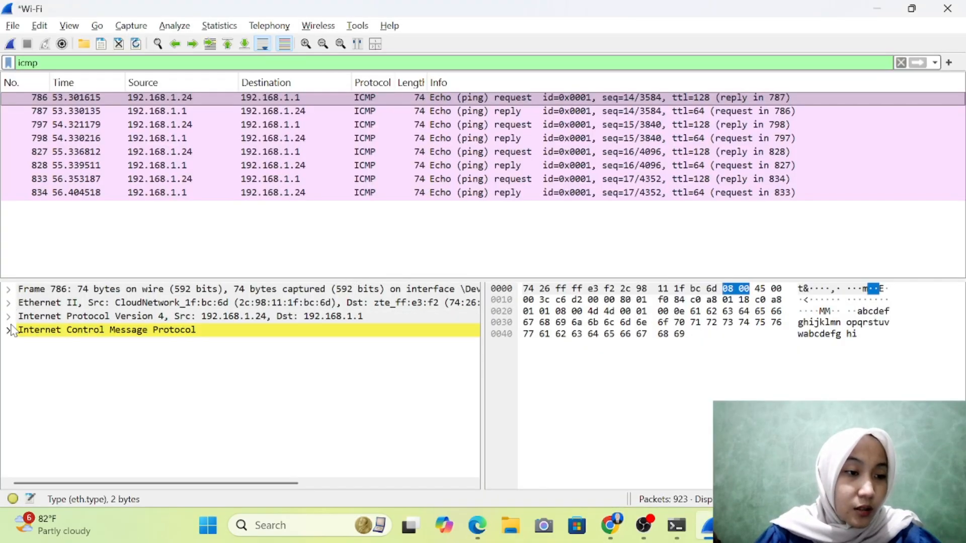
click(9, 316)
scroll(136, 384, down, 1)
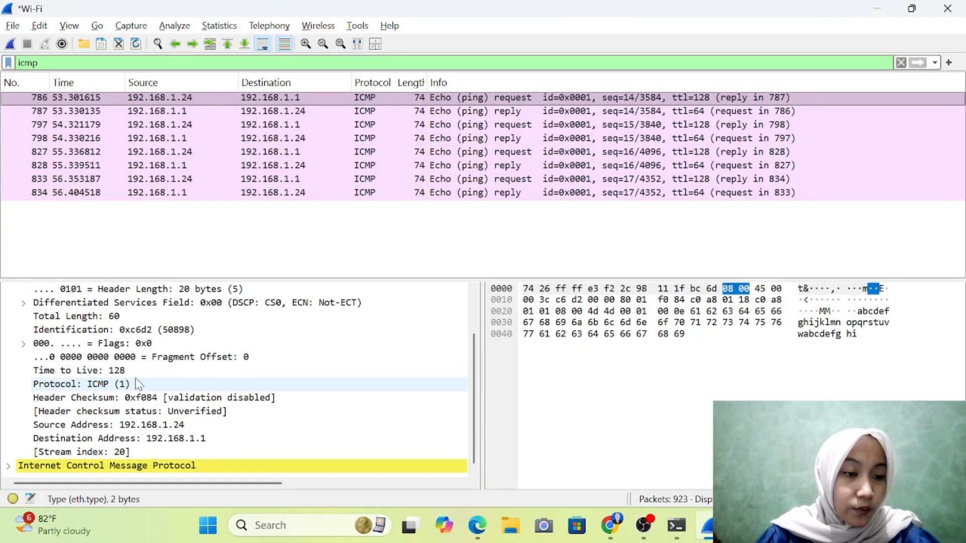
right_click(159, 428)
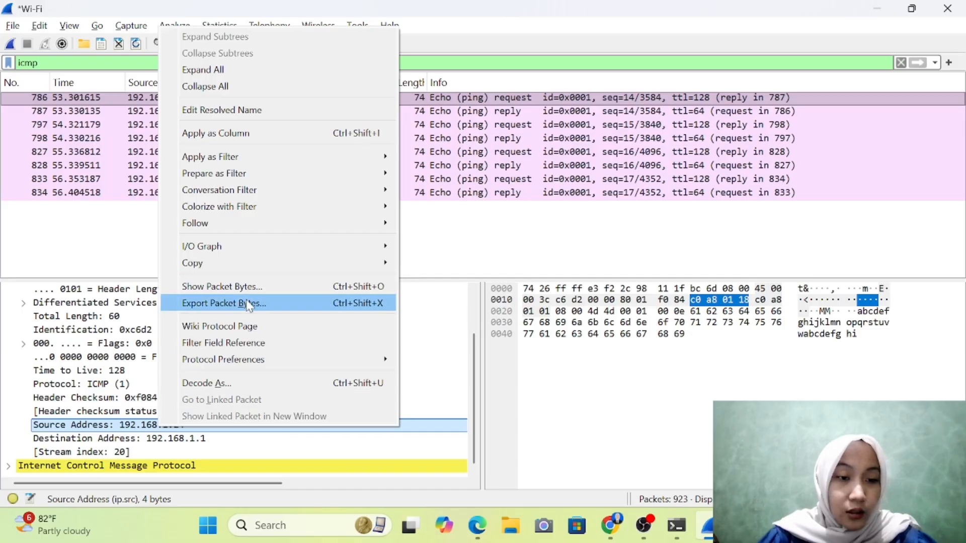
mouse_move(370, 267)
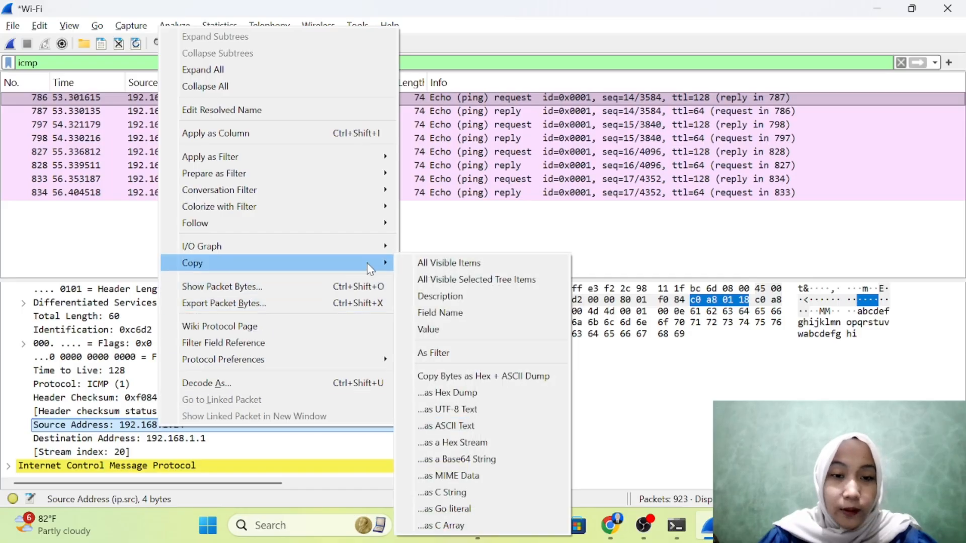
click(442, 332)
Paste 192.168.1.24 after the Jawaban of question 4's source IP address in the document, in non-bold text.
key(alt+Tab)
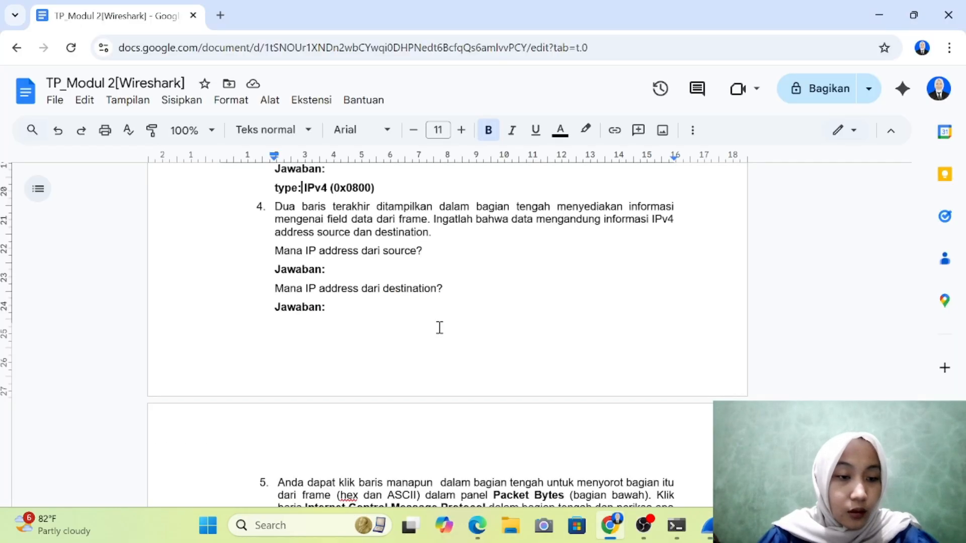
click(338, 272)
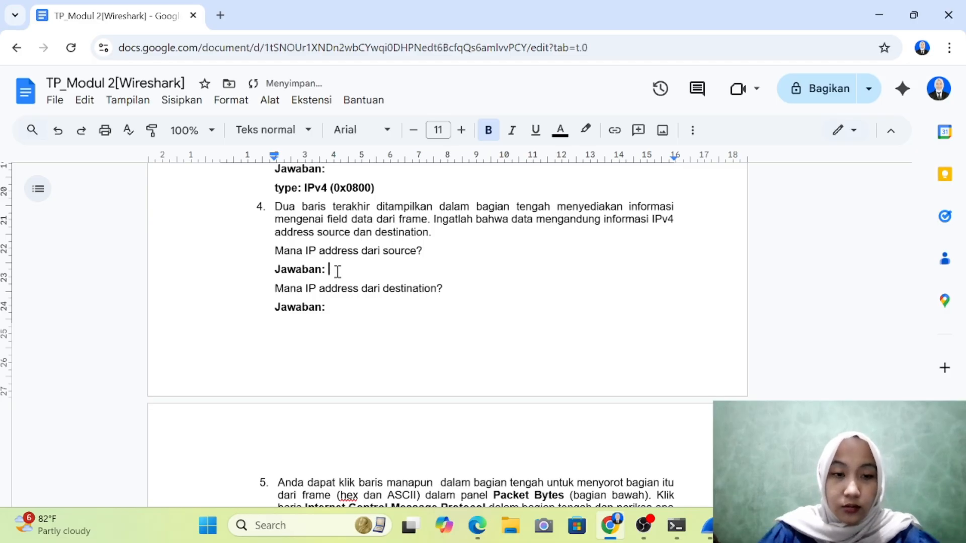
key(ctrl+v)
drag(405, 267, 330, 270)
key(ctrl+b)
Copy the Destination Address value from Wireshark and insert 192.168.1.1 after the Jawaban of question 4's destination IP address, in non-bold text.
key(alt+Tab)
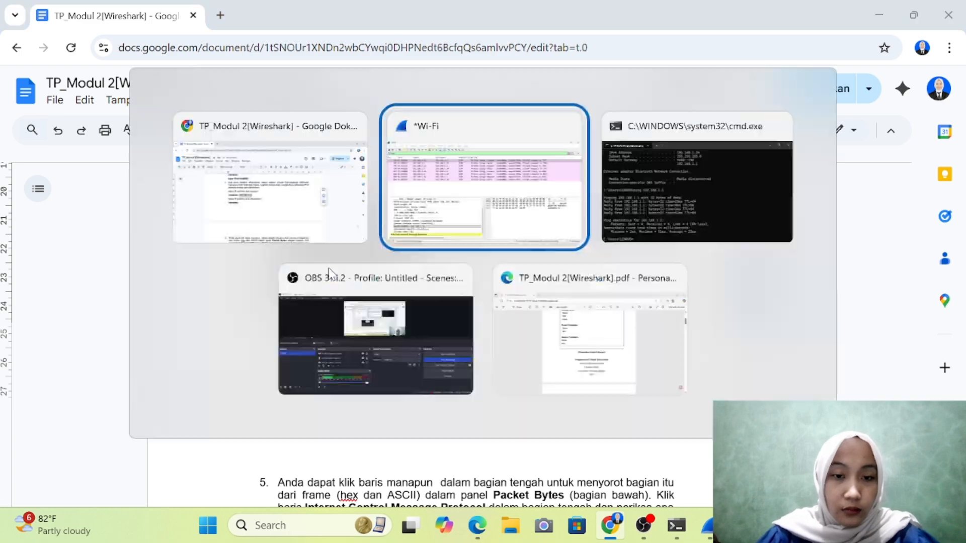
click(194, 439)
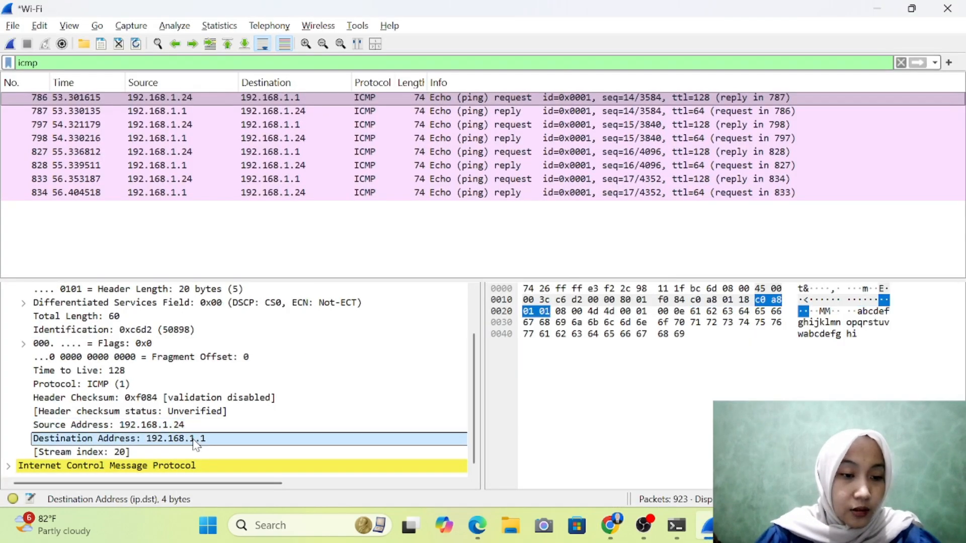
right_click(196, 442)
mouse_move(394, 285)
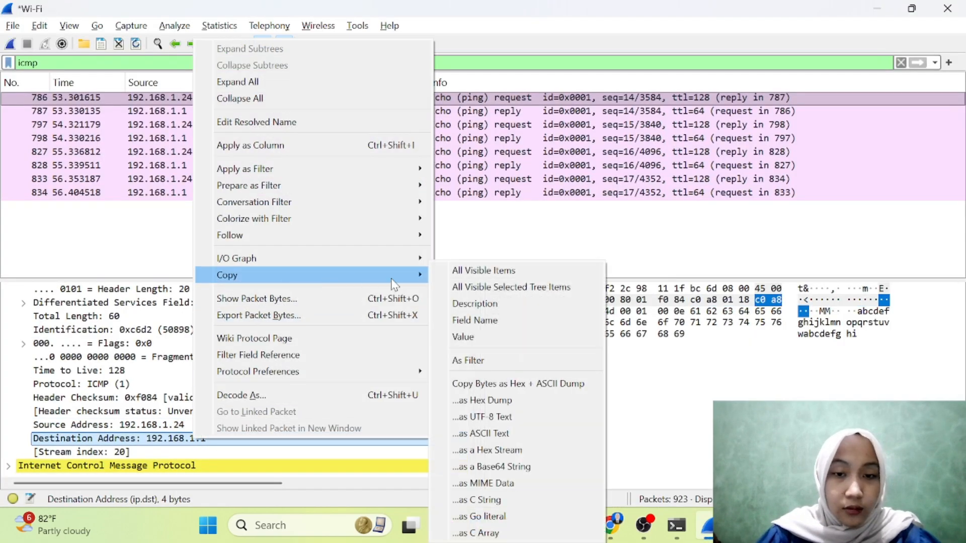
click(475, 334)
key(alt+Tab)
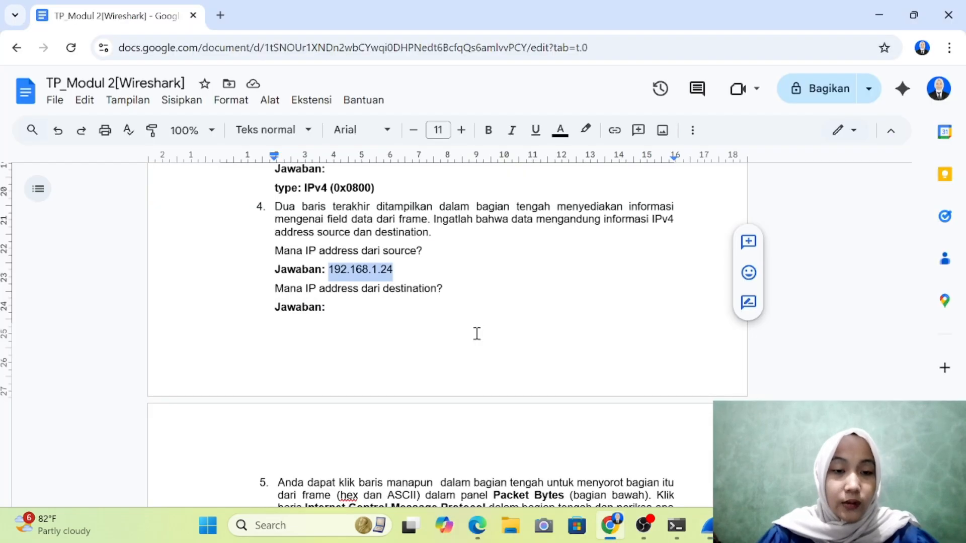
click(356, 307)
text(192.168.1.1)
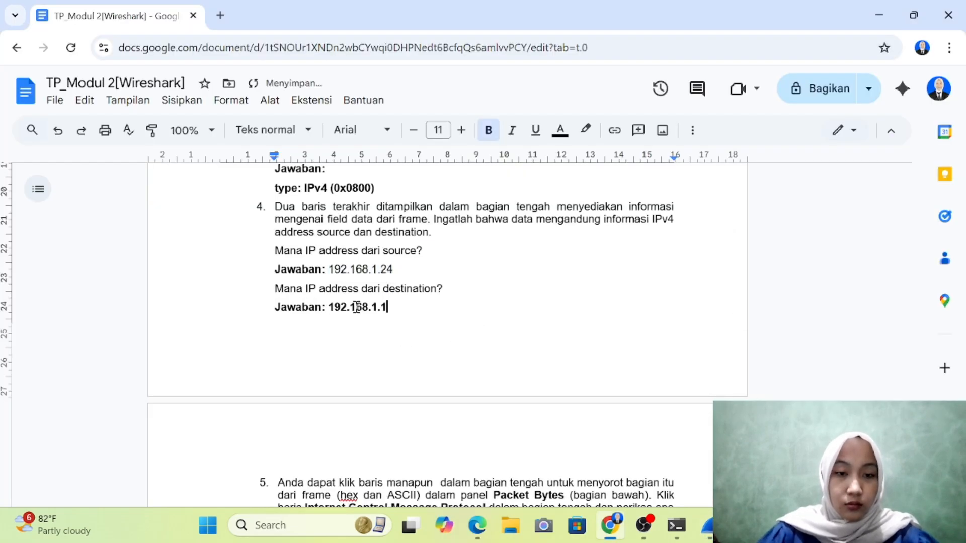
drag(403, 306, 329, 307)
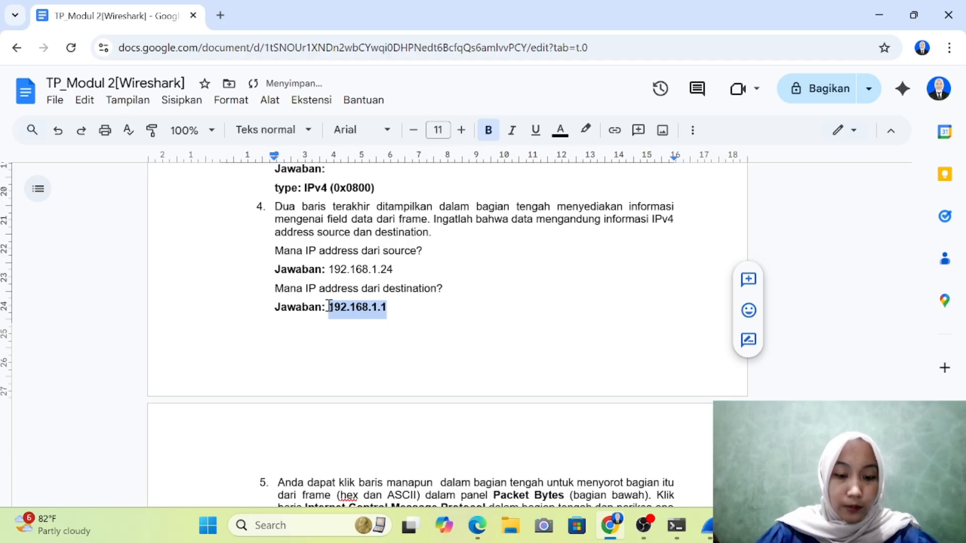
key(ctrl+b)
Read question 5 and select the Internet Control Message Protocol line in Wireshark to examine the last two highlighted octets in Packet Bytes.
scroll(380, 415, down, 4)
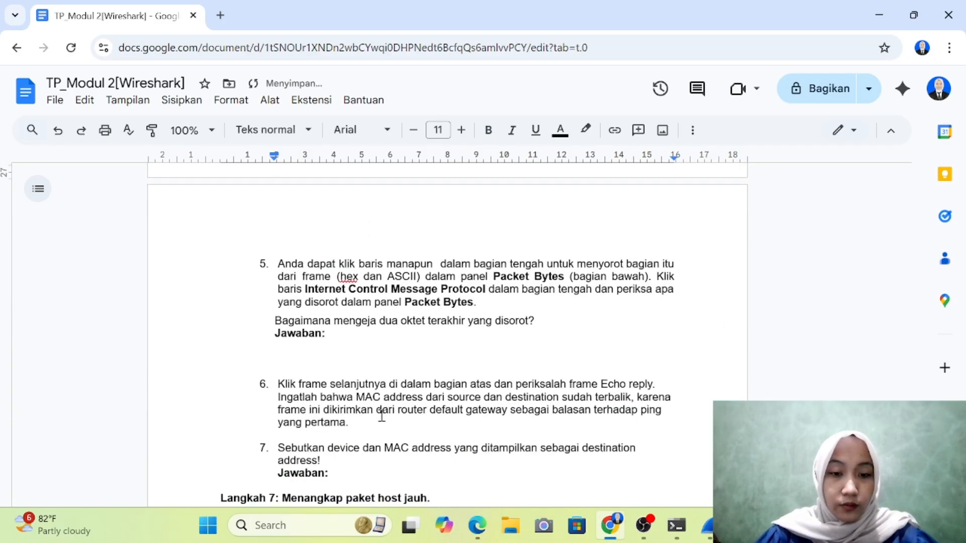
scroll(407, 316, down, 1)
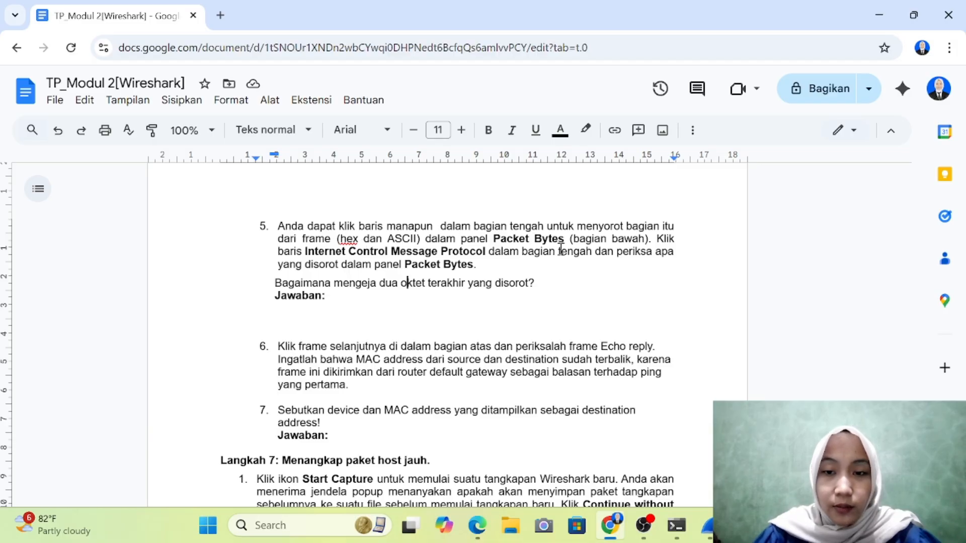
scroll(561, 250, down, 1)
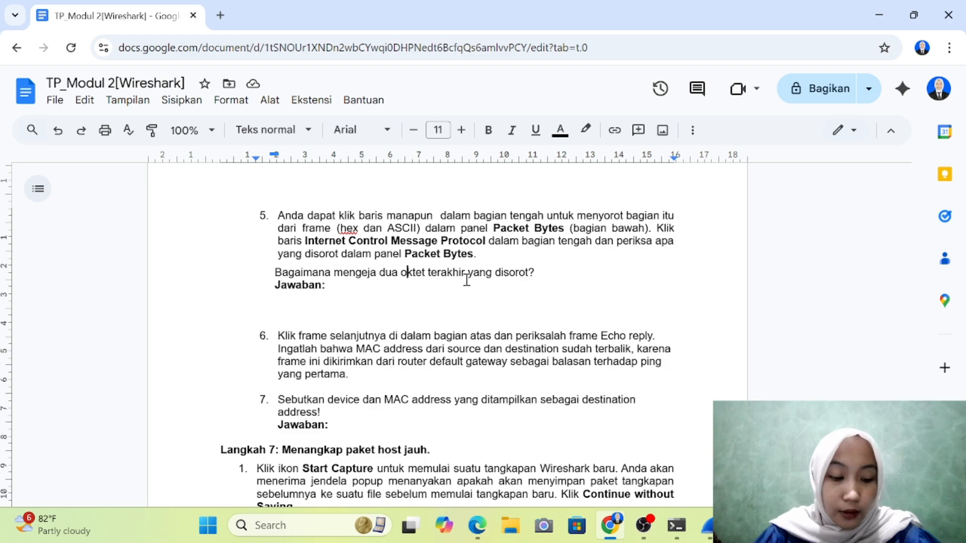
key(alt+Tab)
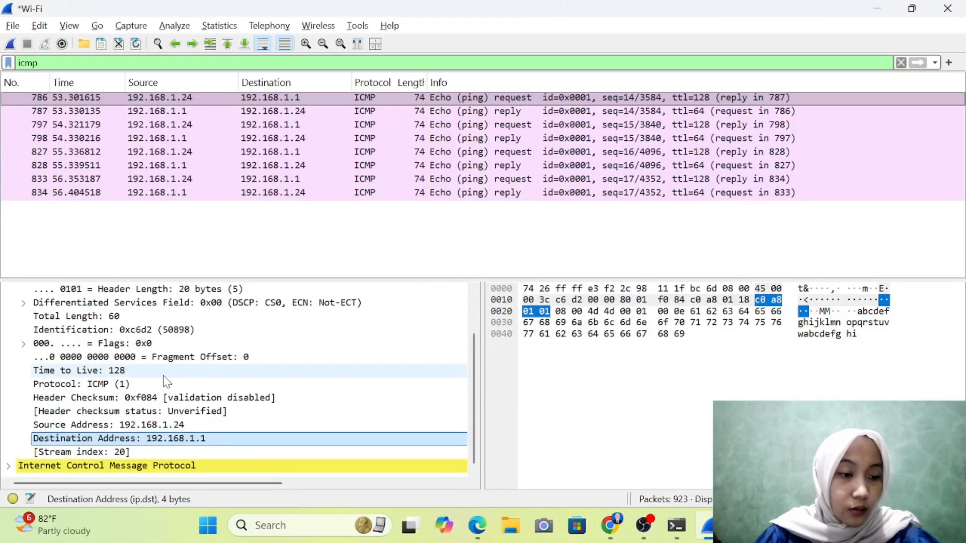
click(155, 468)
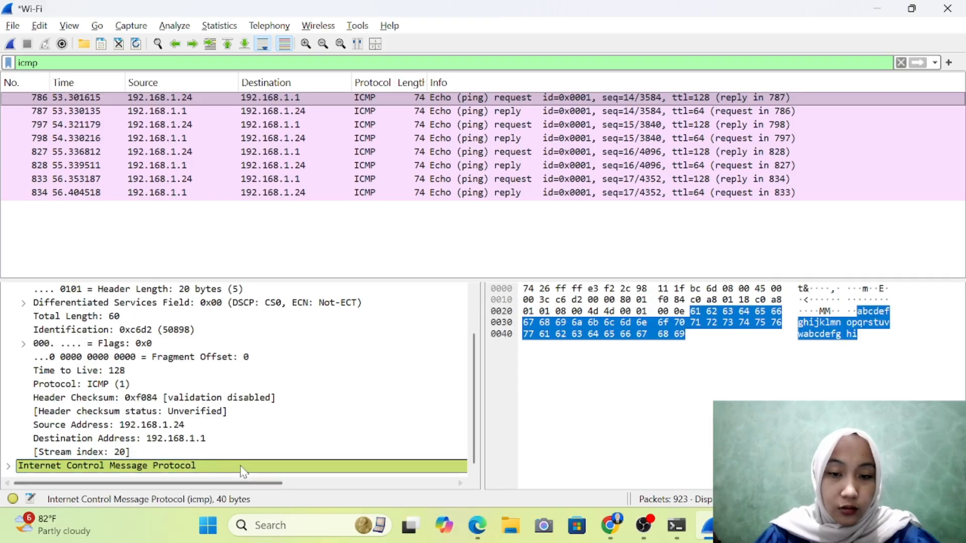
click(669, 336)
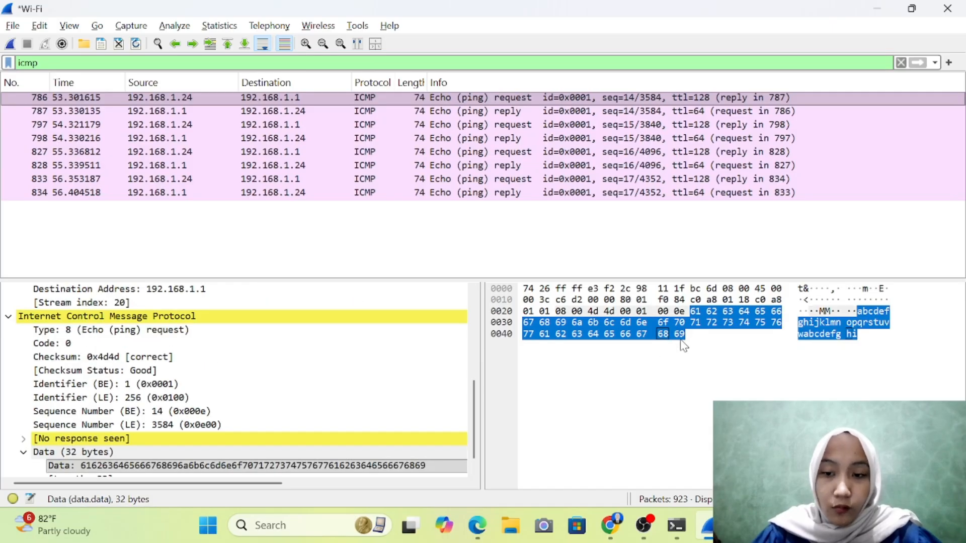
key(alt+Tab)
scroll(398, 336, down, 1)
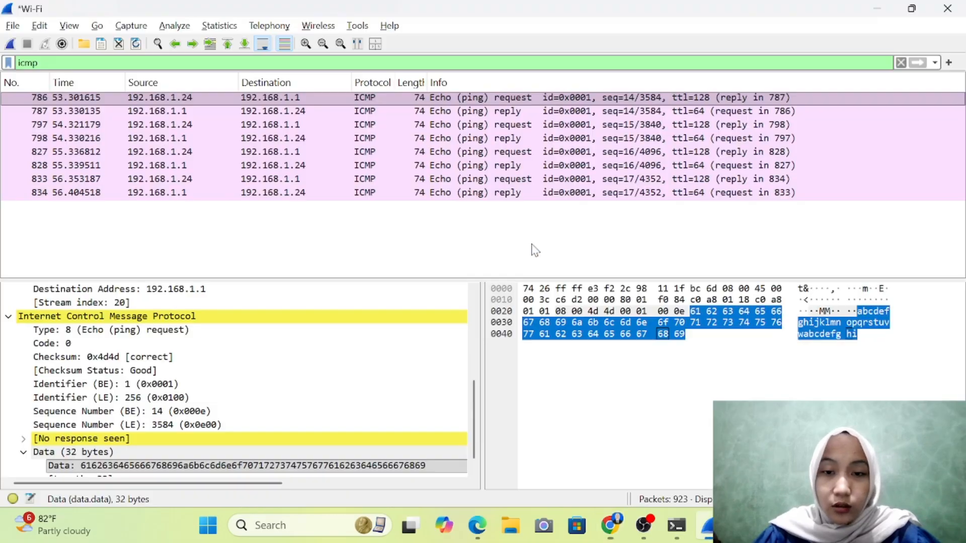
key(alt+Tab)
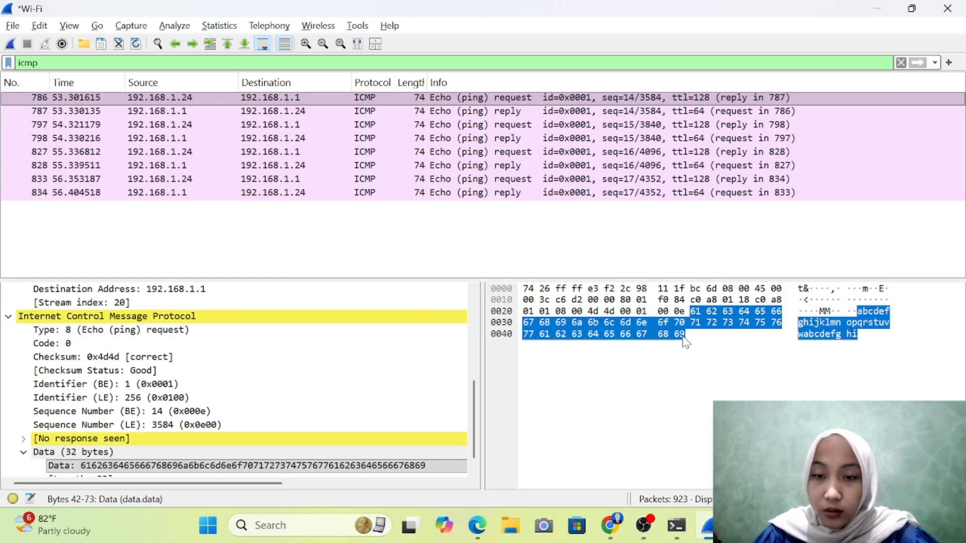
Answer question 5 in the document with "hex 68 dan 69" below Jawaban and check it against the packet bytes in Wireshark.
key(alt+Tab)
click(356, 254)
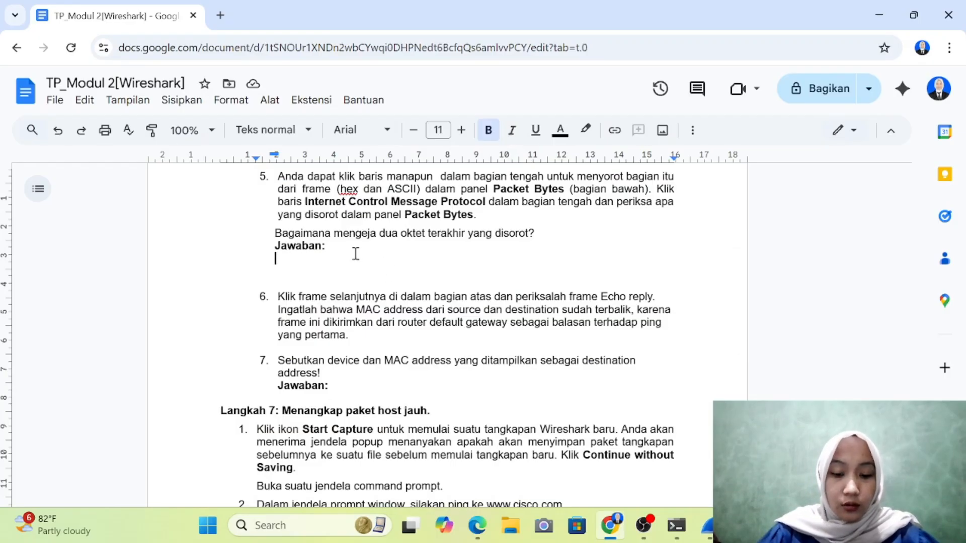
text(g)
key(BackSpace)
text(he)
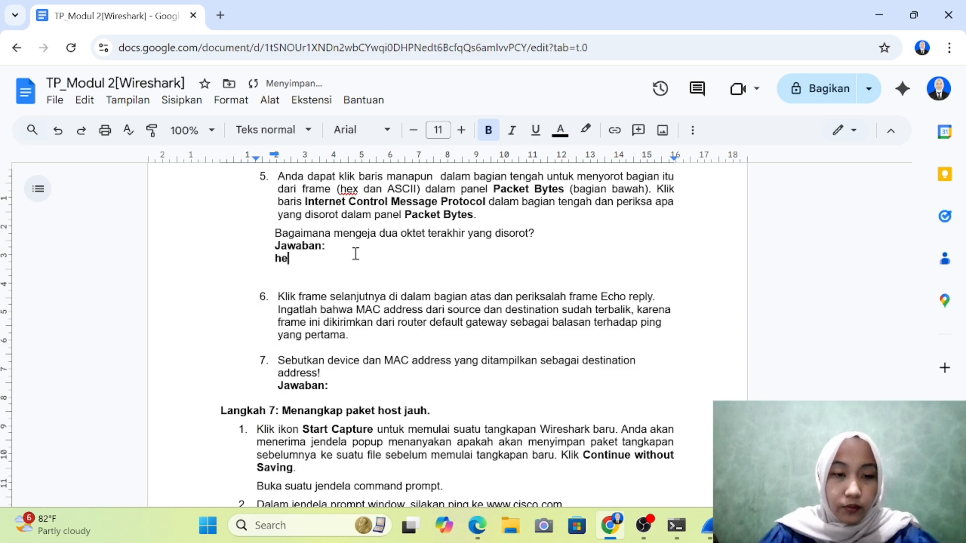
text(x 68 d)
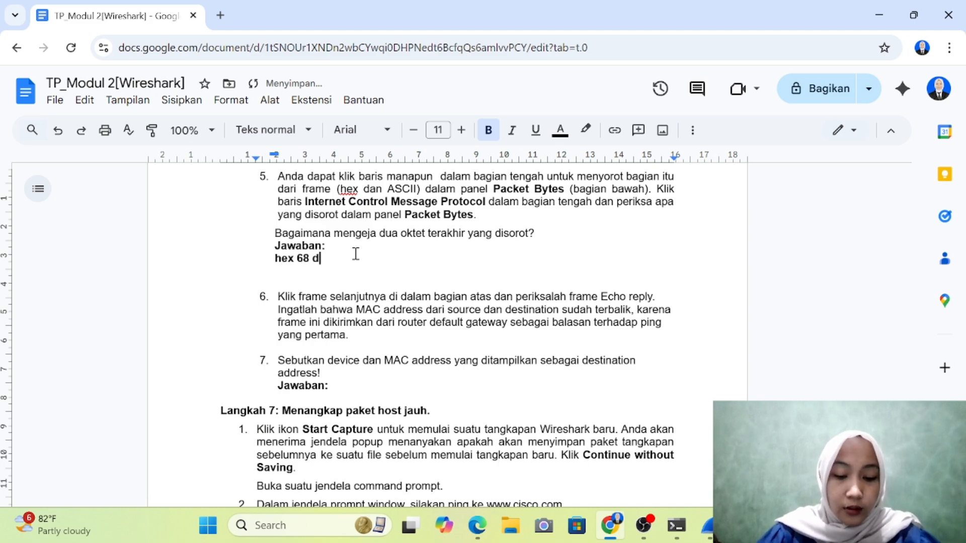
text(an 69)
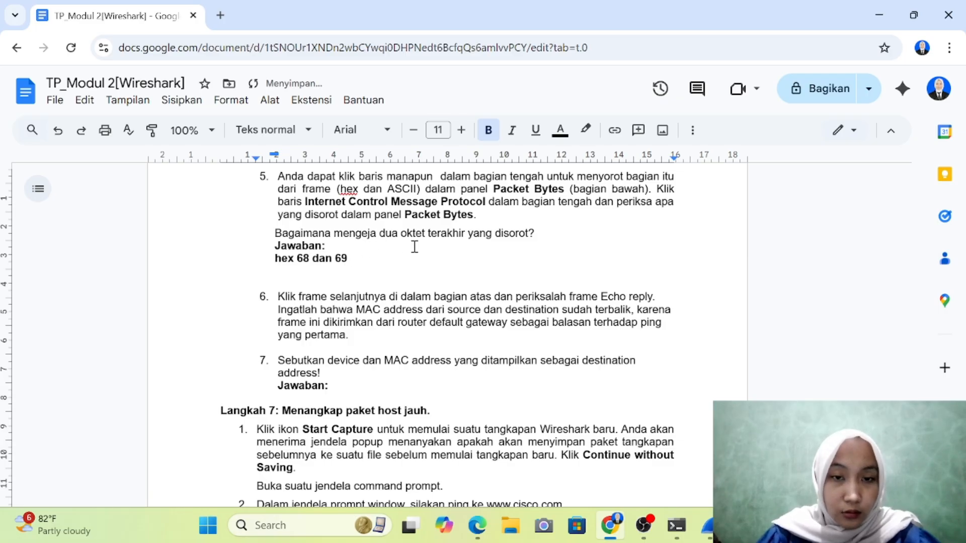
key(alt+Tab)
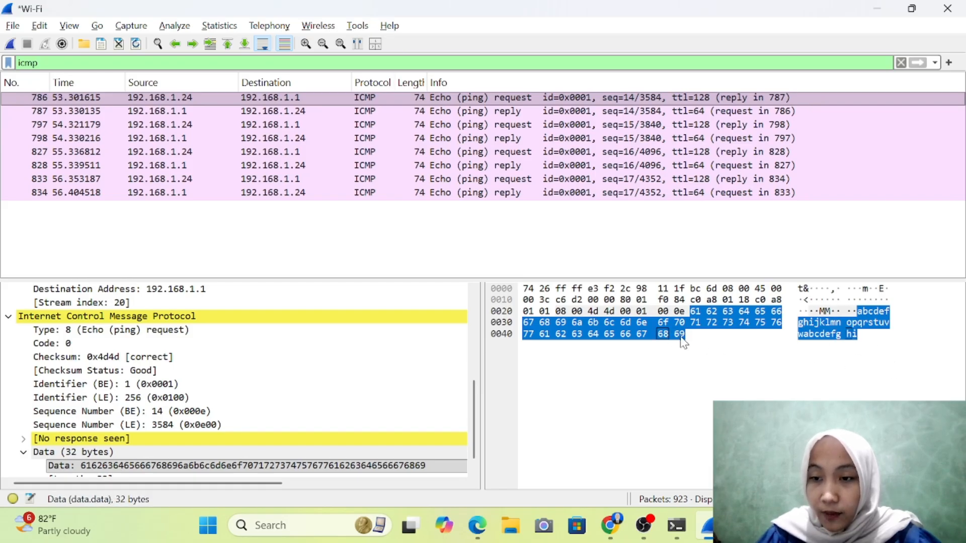
key(alt+Tab)
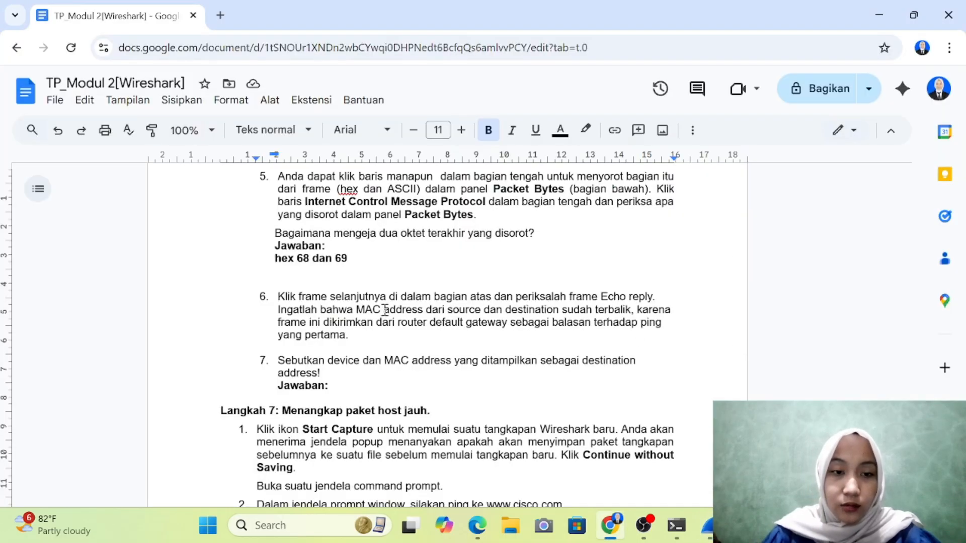
Add the line "ASCII h dan i" below the hex line in question 5's answer.
key(Return)
key(Caps_Lock)
text(ASCII)
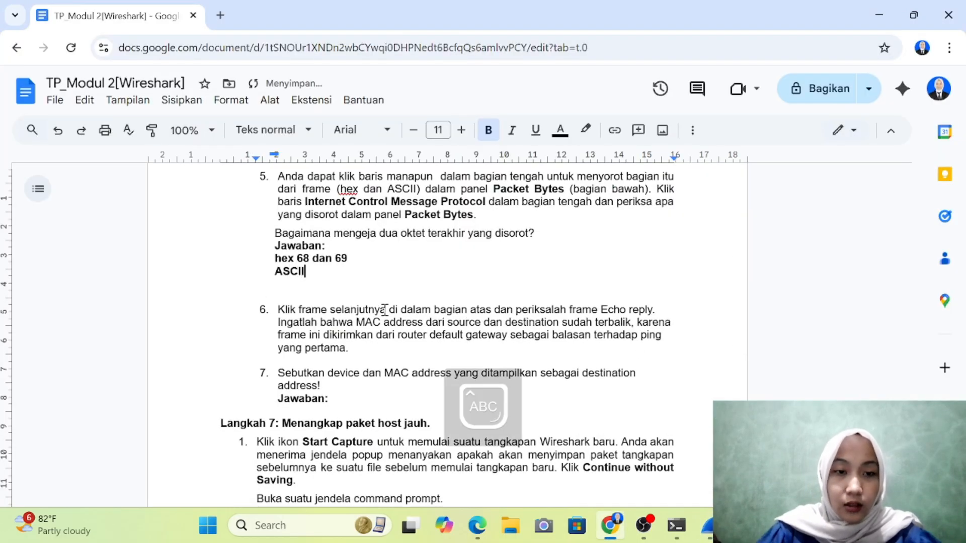
key(Caps_Lock)
text(h dan )
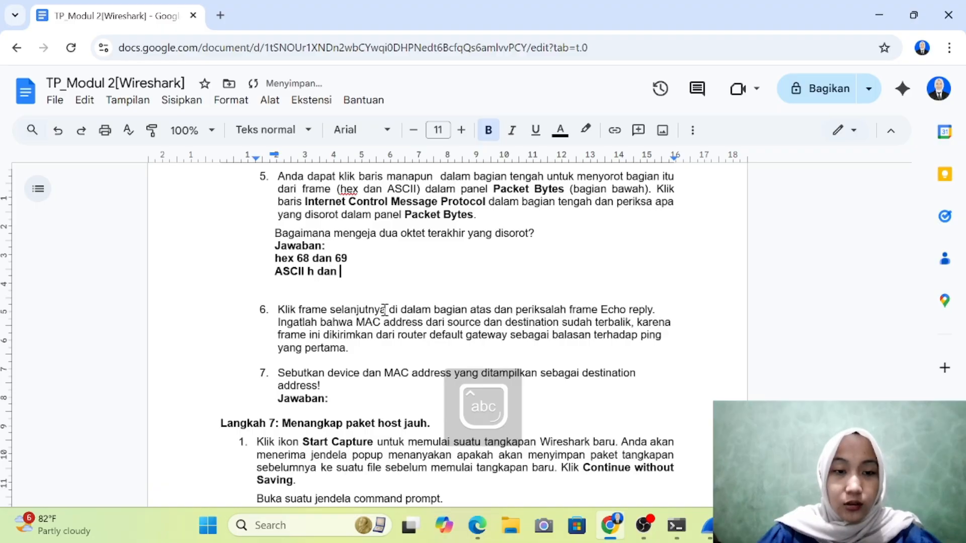
text(i)
Make both lines of question 5's answer non-bold and remove the extra blank line before question 6.
drag(345, 274, 273, 258)
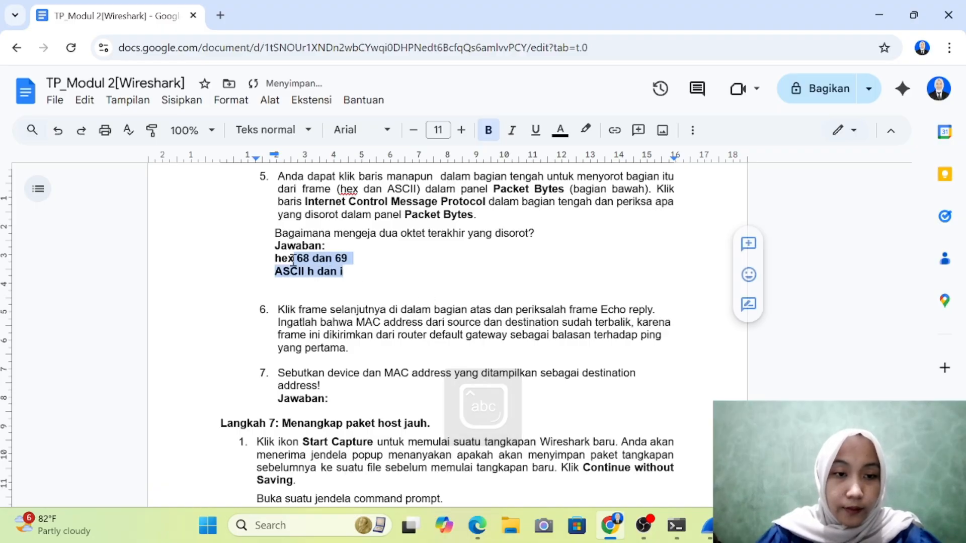
key(ctrl+b)
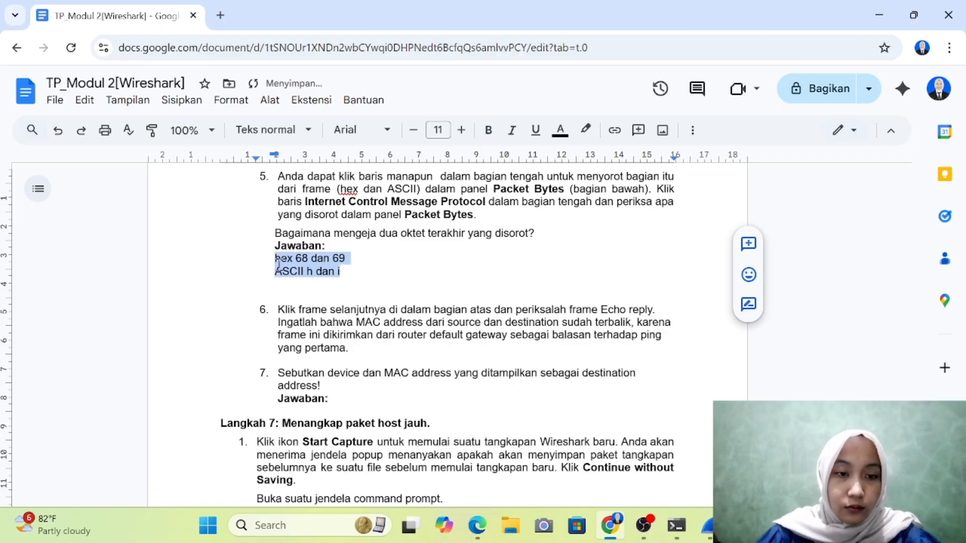
click(285, 292)
key(BackSpace)
key(BackSpace)
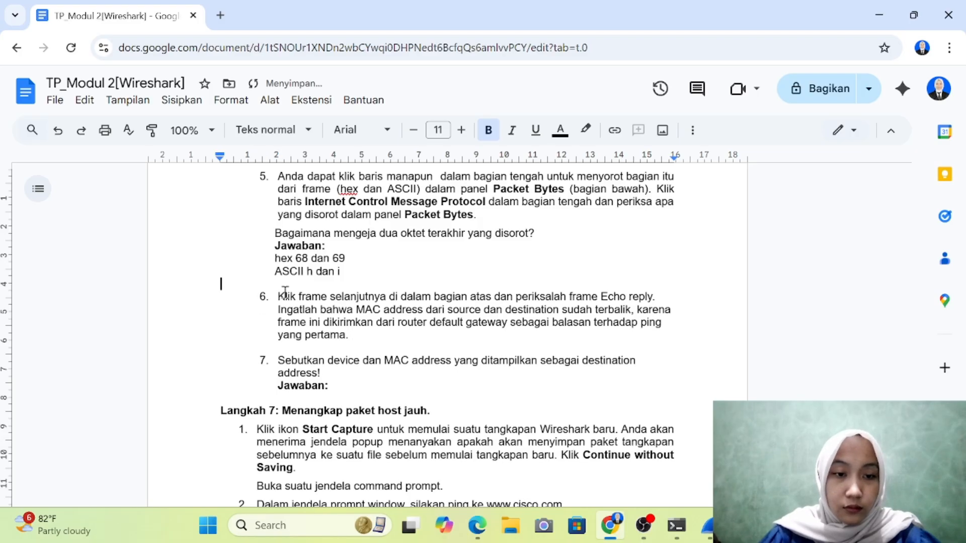
Read question 6 and select the first Echo reply, frame 787, in Wireshark, comparing its addresses with the instruction.
scroll(286, 292, down, 3)
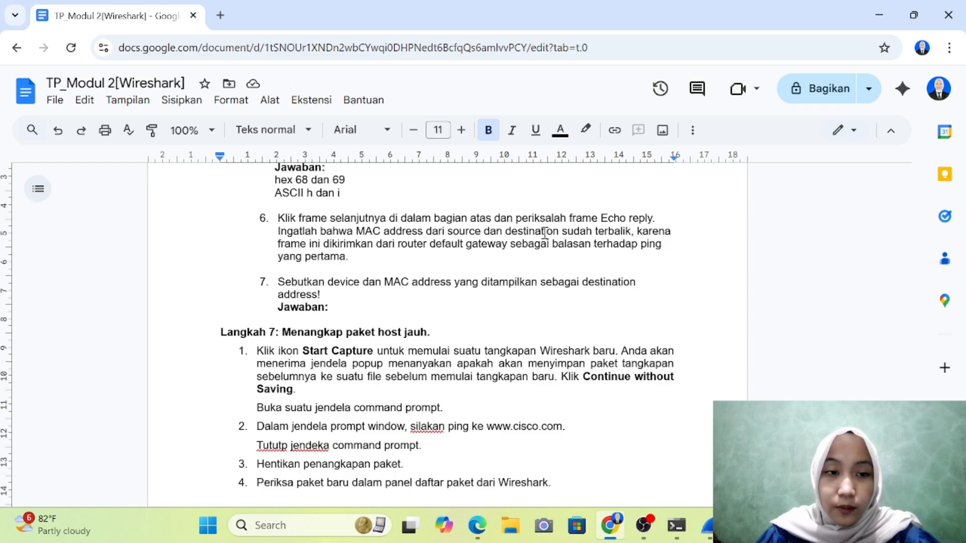
scroll(400, 248, down, 1)
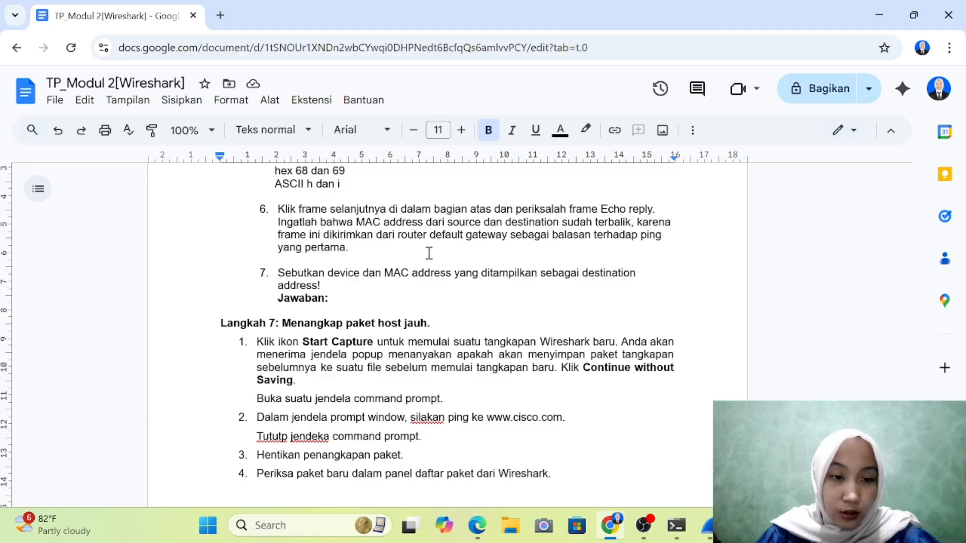
key(alt+Tab)
click(276, 100)
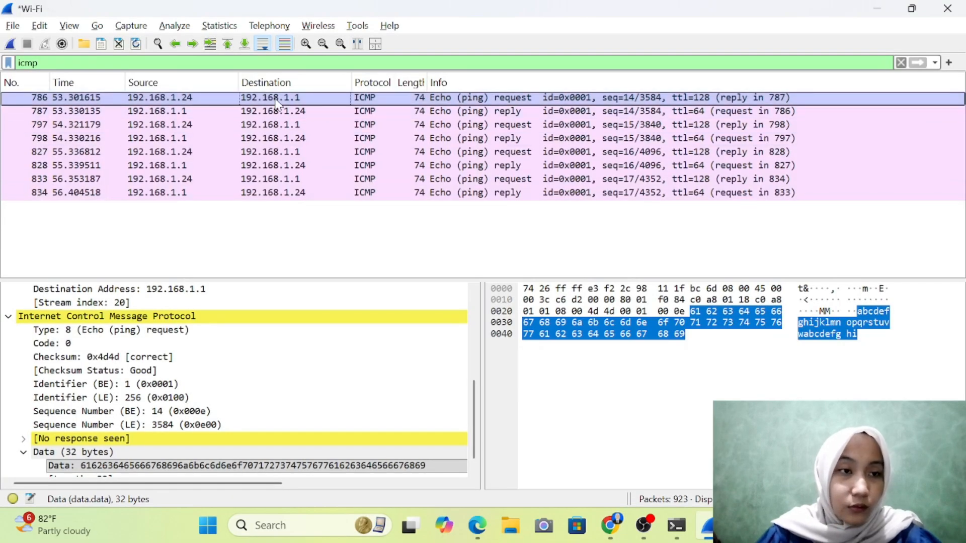
click(214, 111)
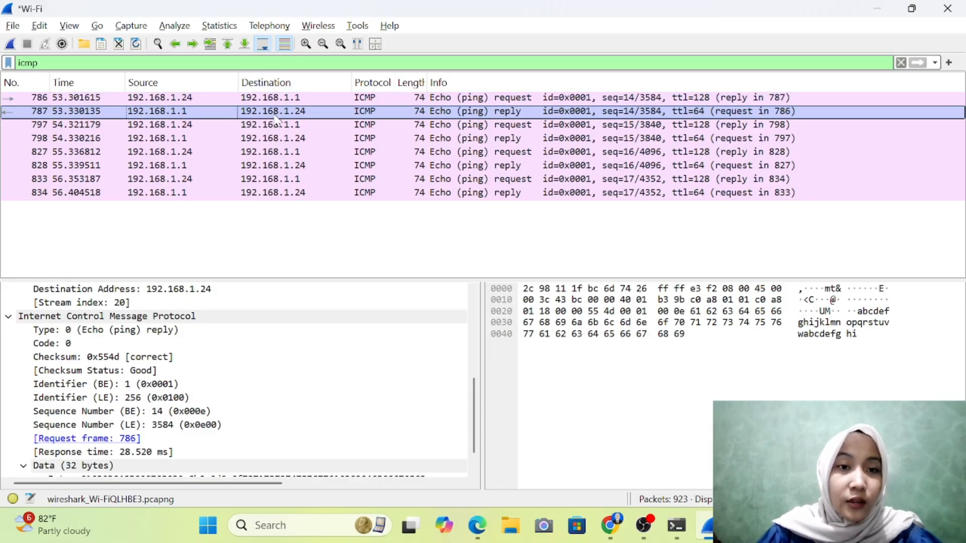
key(alt+Tab)
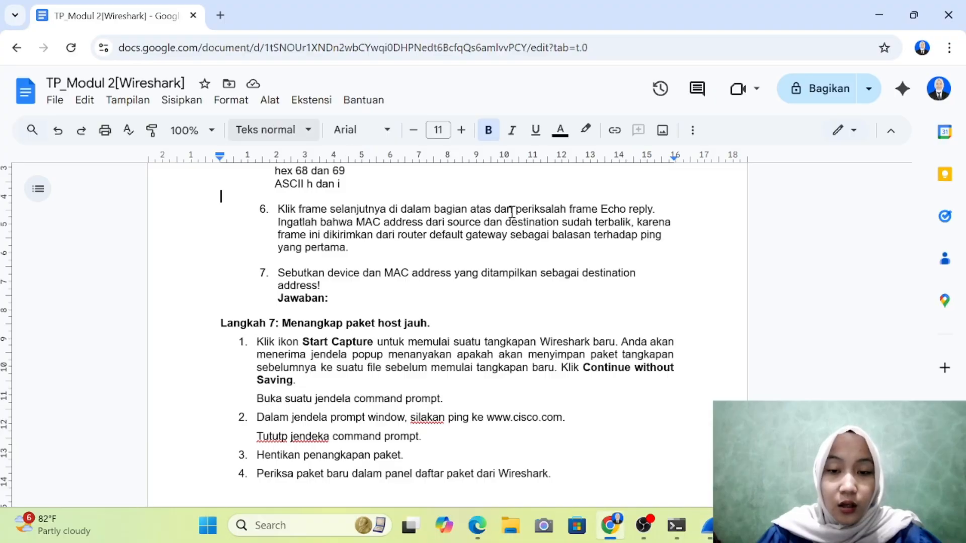
key(alt+Tab)
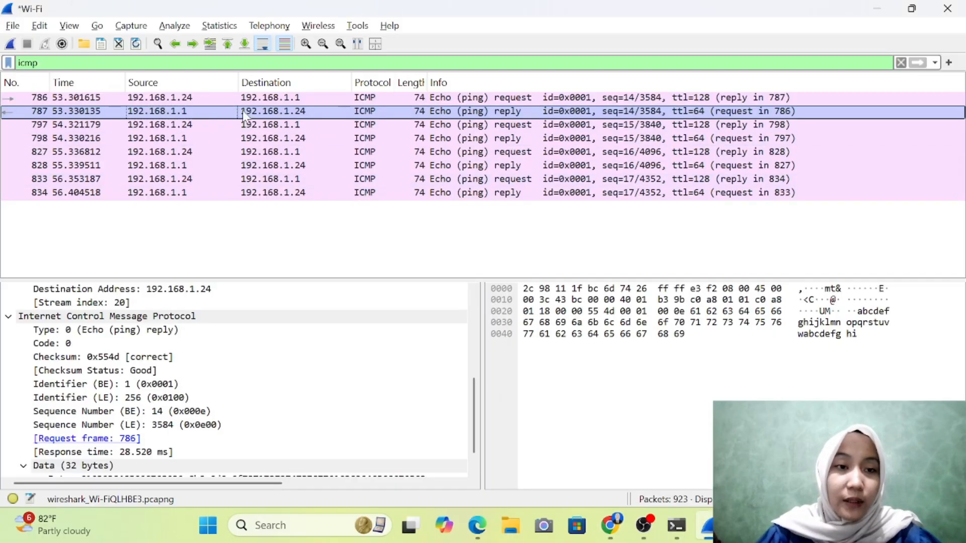
key(alt+Tab)
Read question 7, expand only Ethernet II for frame 787 in Wireshark, and copy the value of its Destination field.
scroll(397, 291, down, 2)
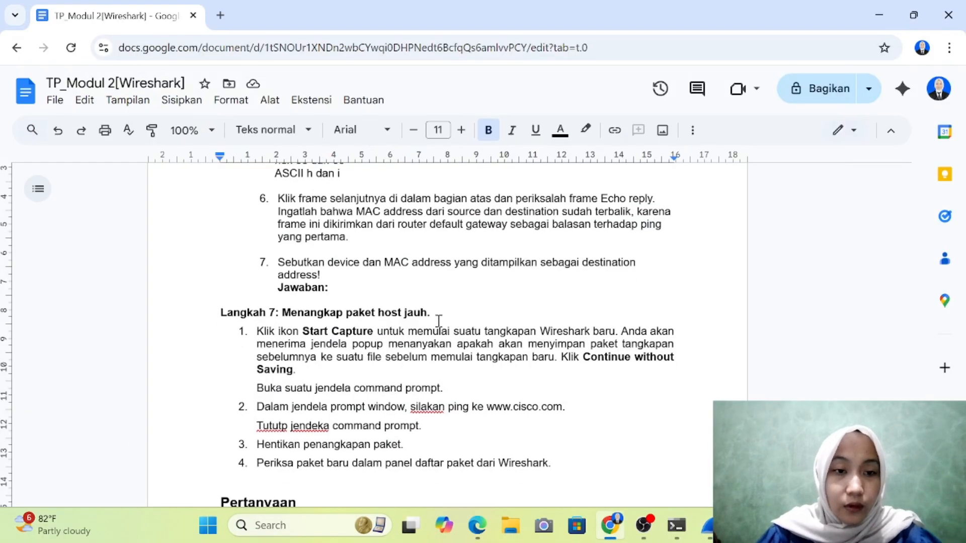
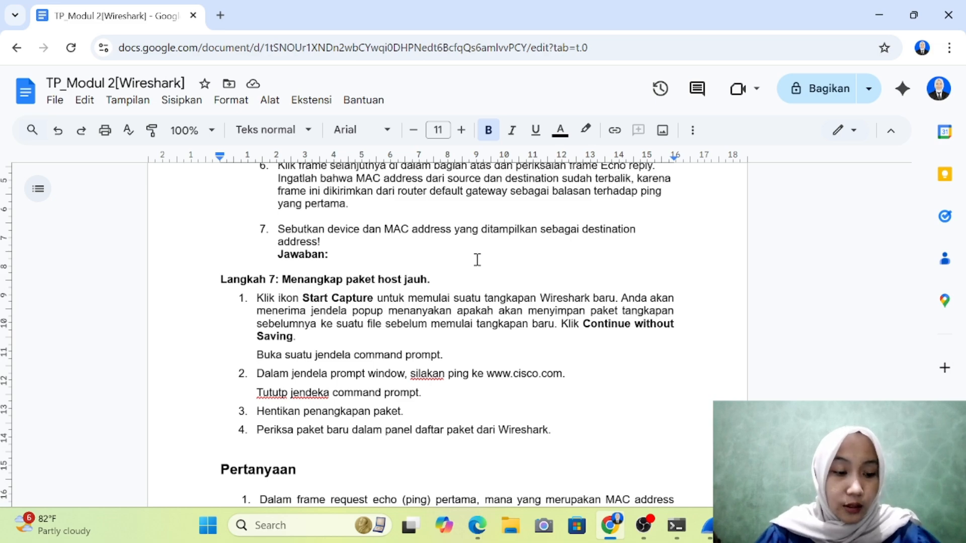
key(alt+Tab)
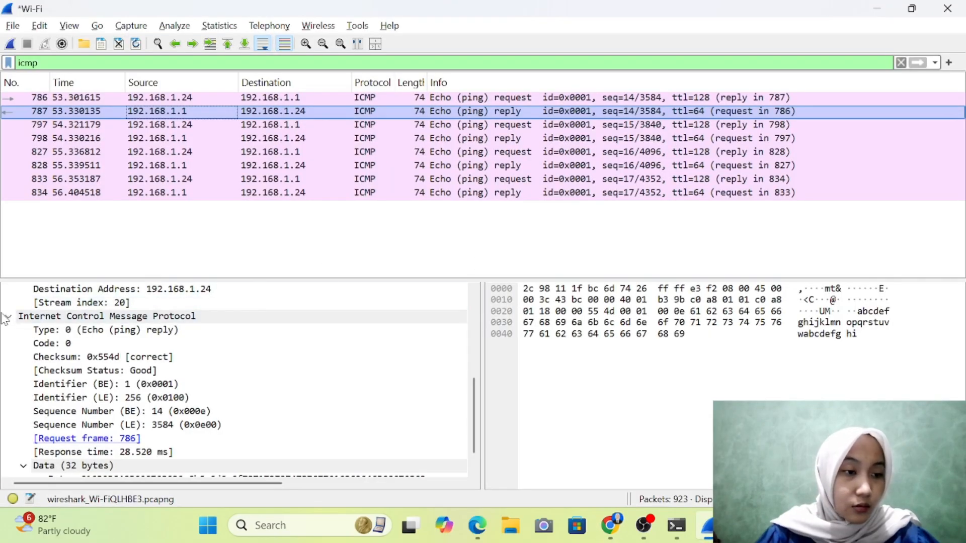
click(7, 316)
scroll(10, 327, up, 2)
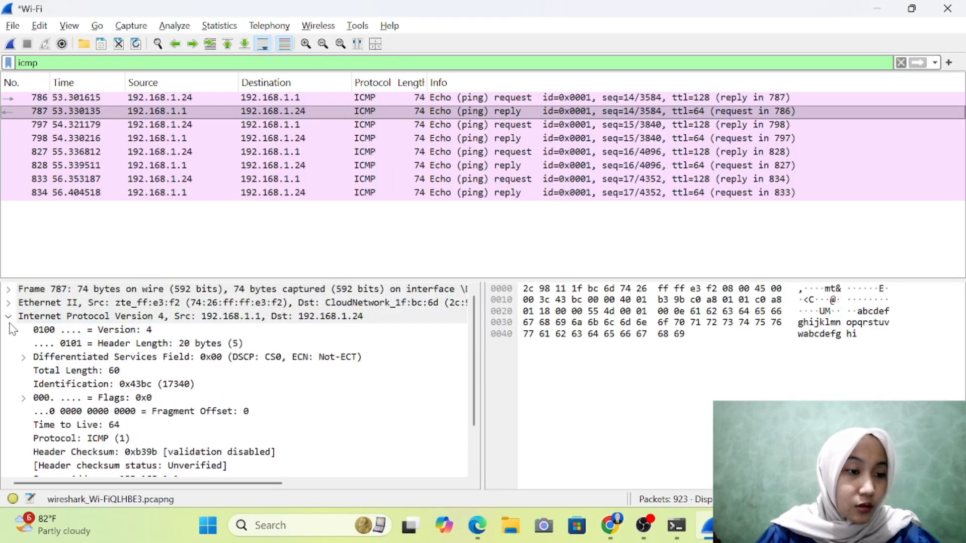
click(8, 317)
click(10, 303)
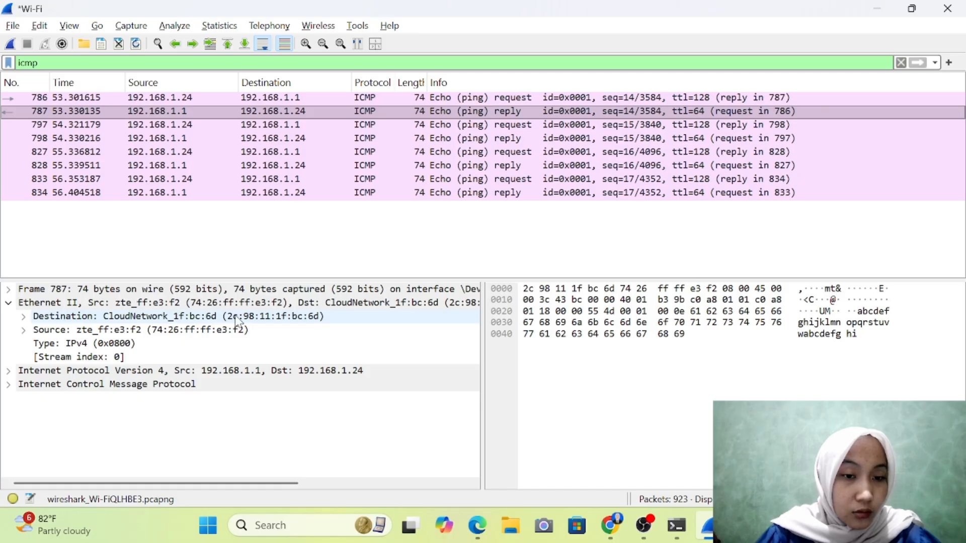
right_click(278, 322)
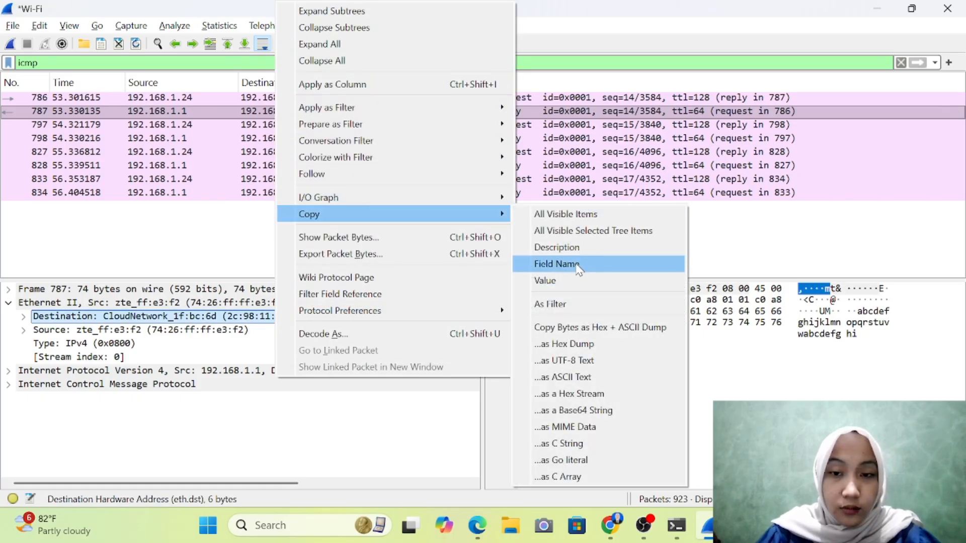
click(577, 280)
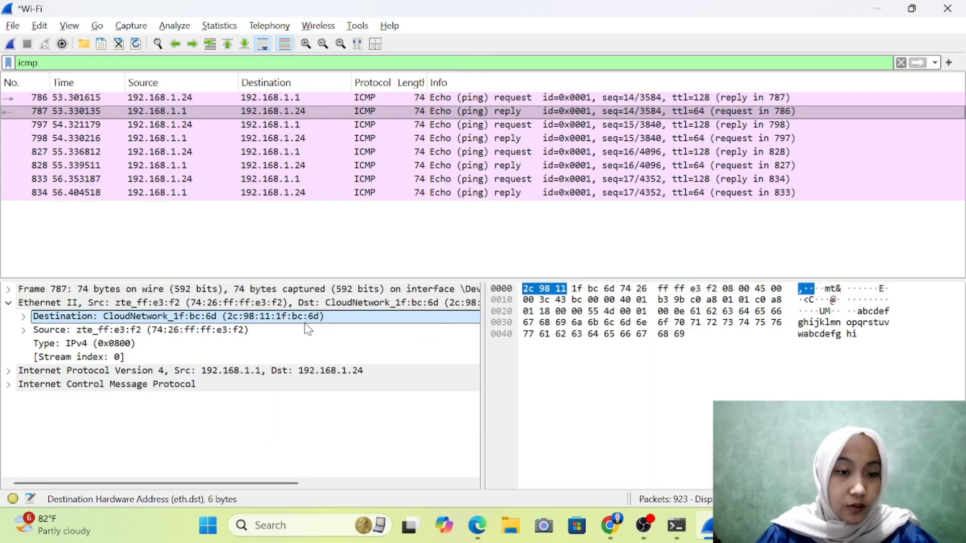
Back in the document, add the lines "device:" and "MAC address :" below question 7's Jawaban.
key(alt+Tab)
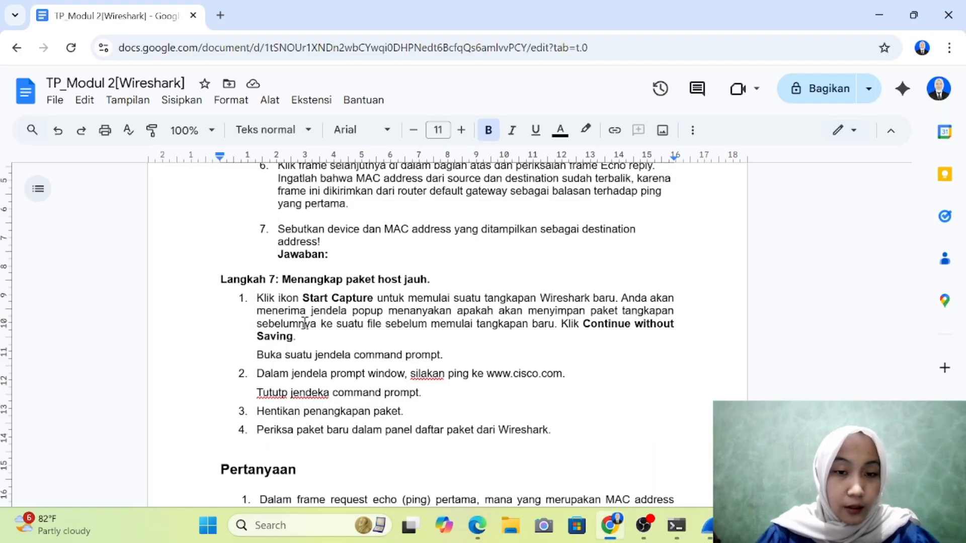
click(350, 261)
key(Return)
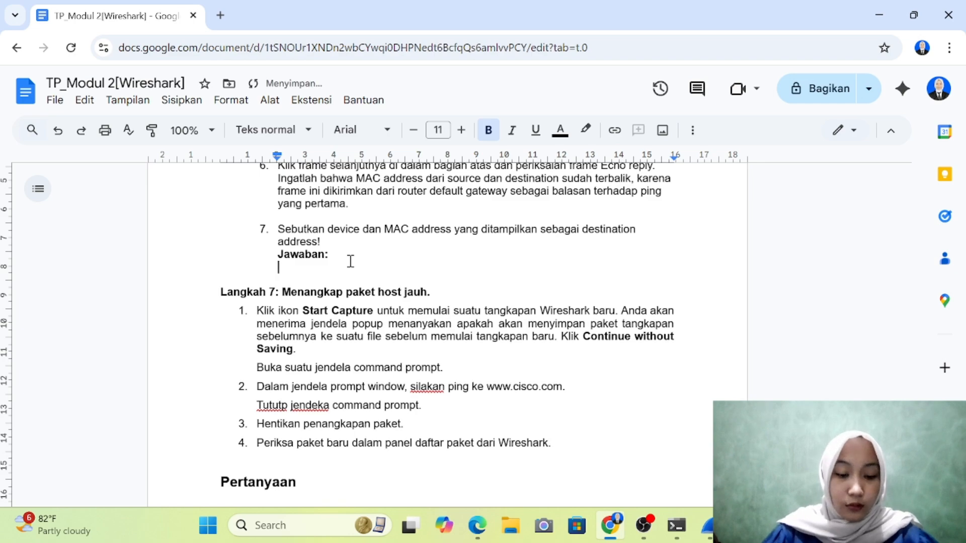
text(device)
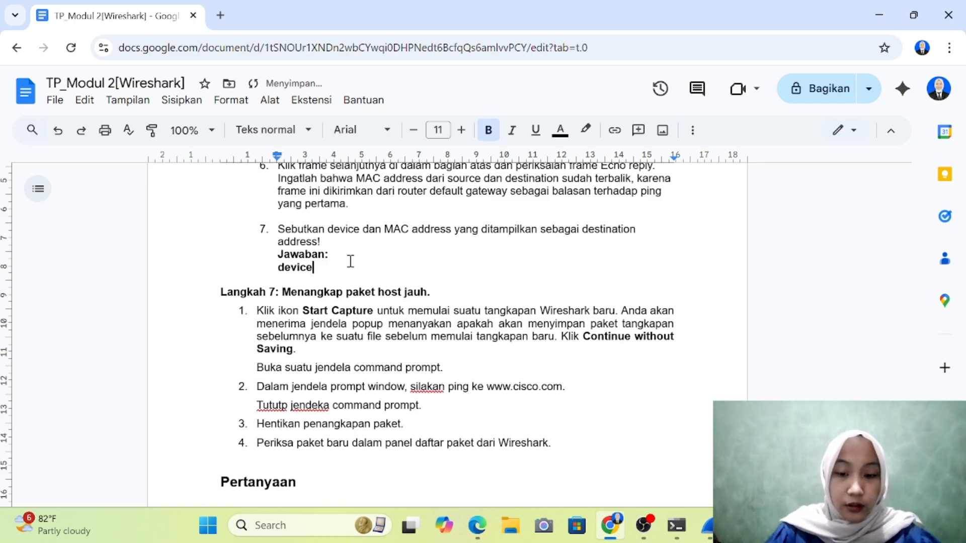
text(:)
key(Return)
key(Caps_Lock)
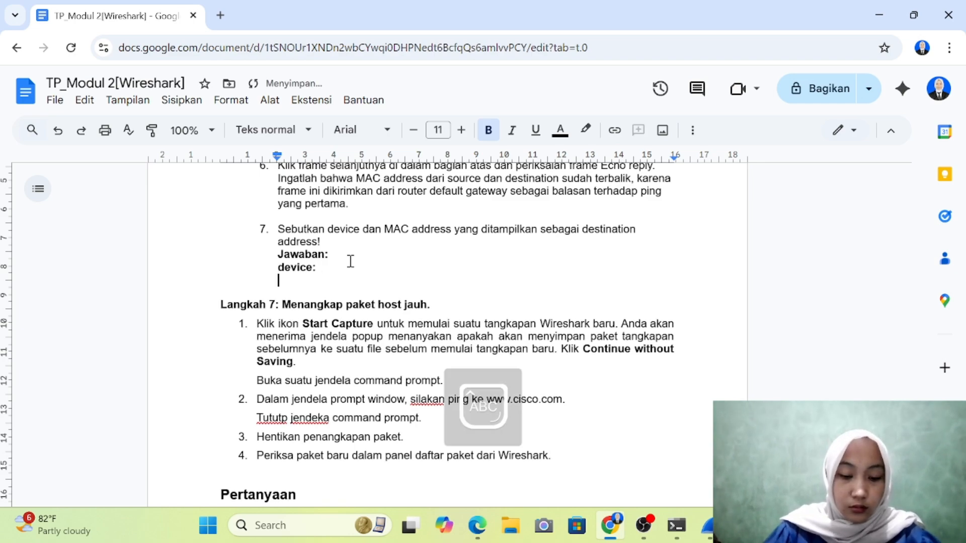
text(MAC)
key(Caps_Lock)
text(address )
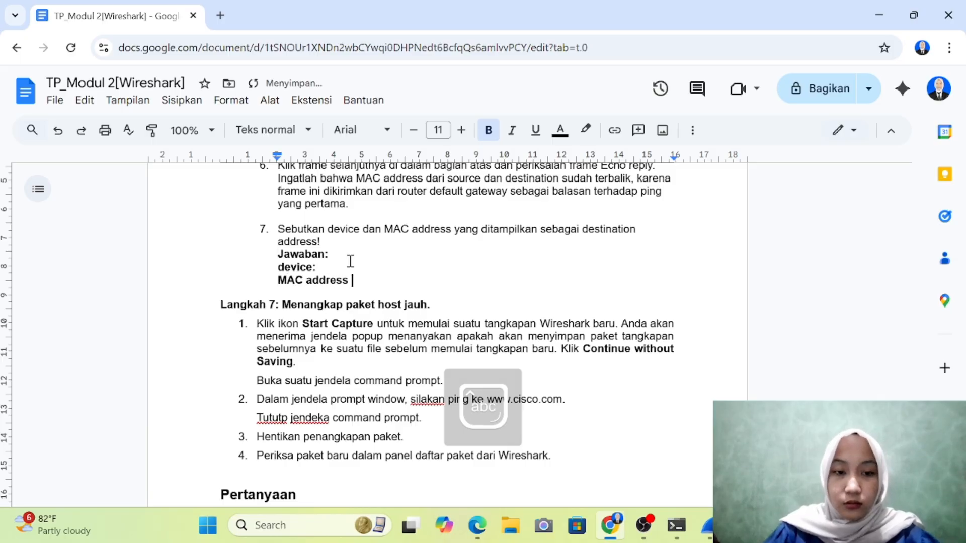
text(:)
Paste 2c:98:11:1f:bc:6d after "MAC address :" in question 7's answer and make the value non-bold.
text(2c:98:11:1f:9c:6d)
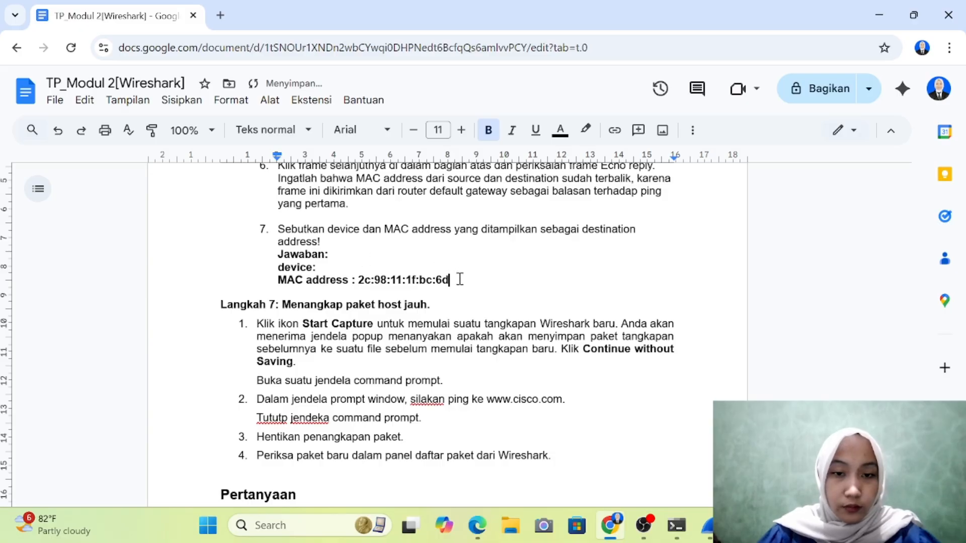
drag(457, 278, 357, 281)
key(ctrl+b)
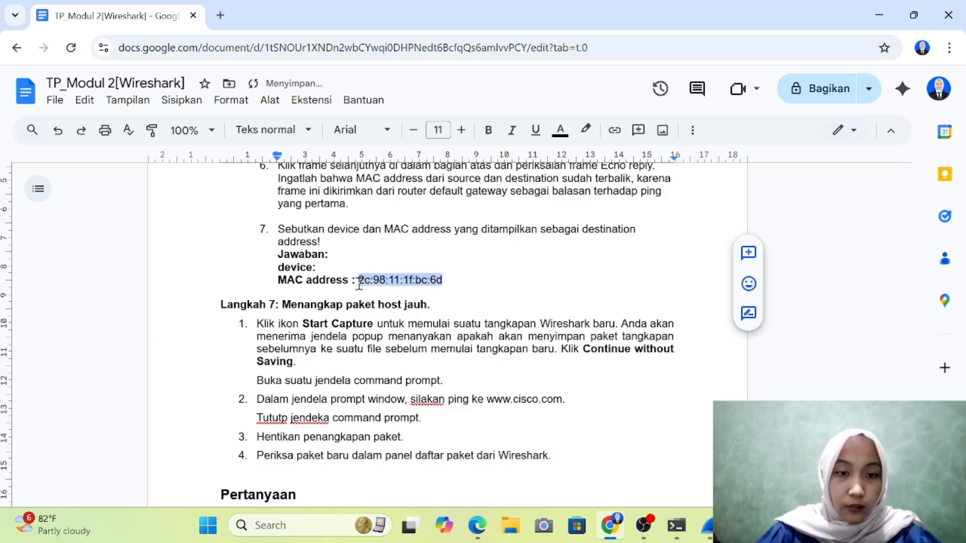
Look up the destination device in Wireshark and enter CloudNetwork after "device:" in question 7's answer.
click(342, 266)
key(alt+Tab)
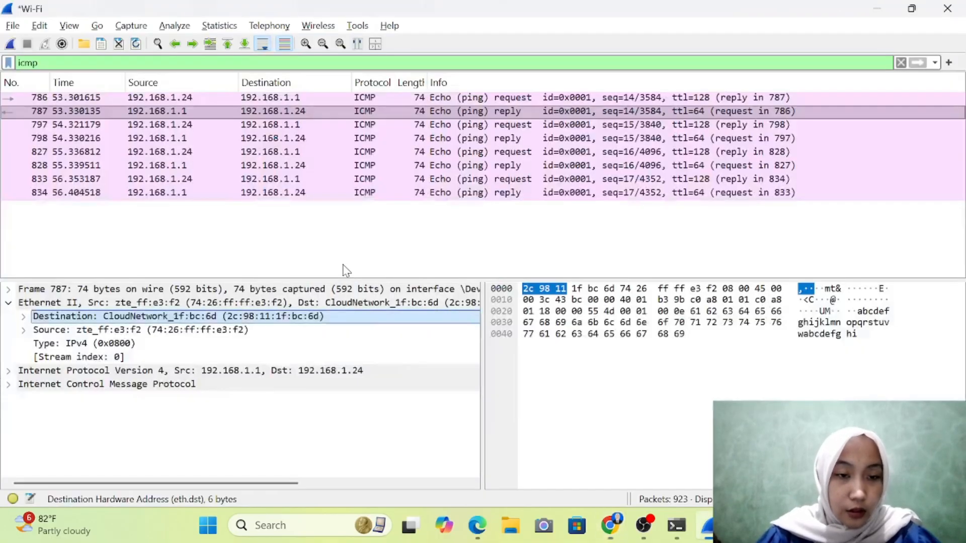
key(alt+Tab)
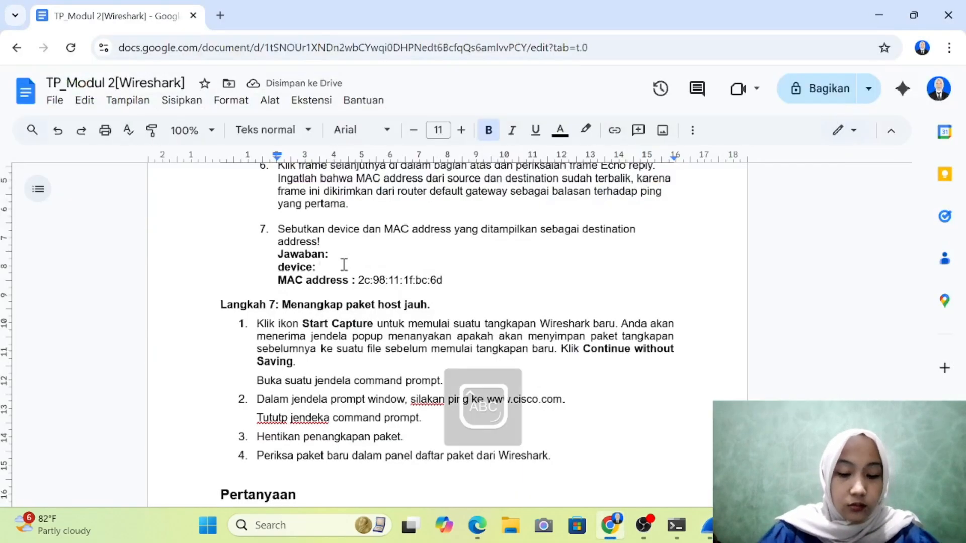
text(CloudNte)
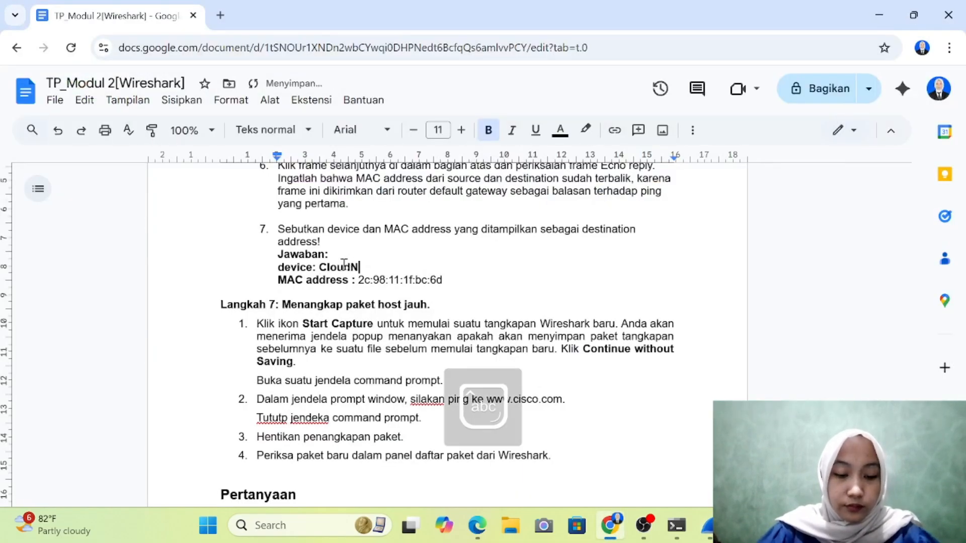
key(BackSpace)
key(BackSpace)
text(etwork)
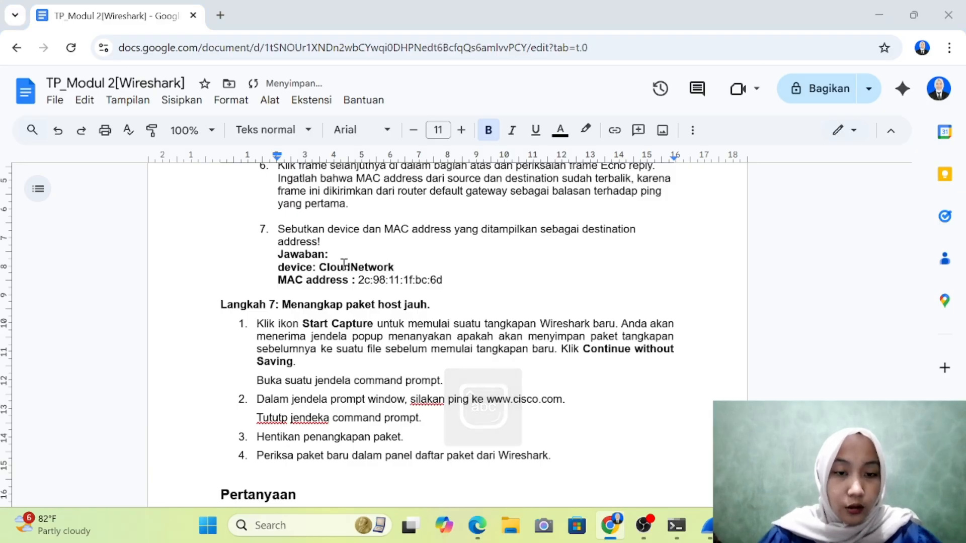
Complete the device name in question 7's answer as CloudNetwork_1f:bc:6d, checking it against the Destination field of frame 787 in Wireshark.
key(alt+Tab)
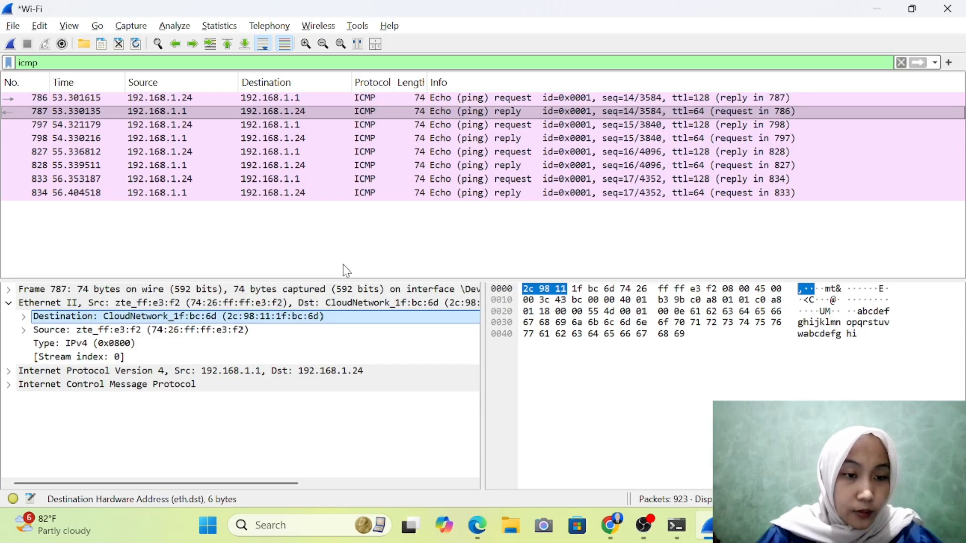
key(alt+Tab)
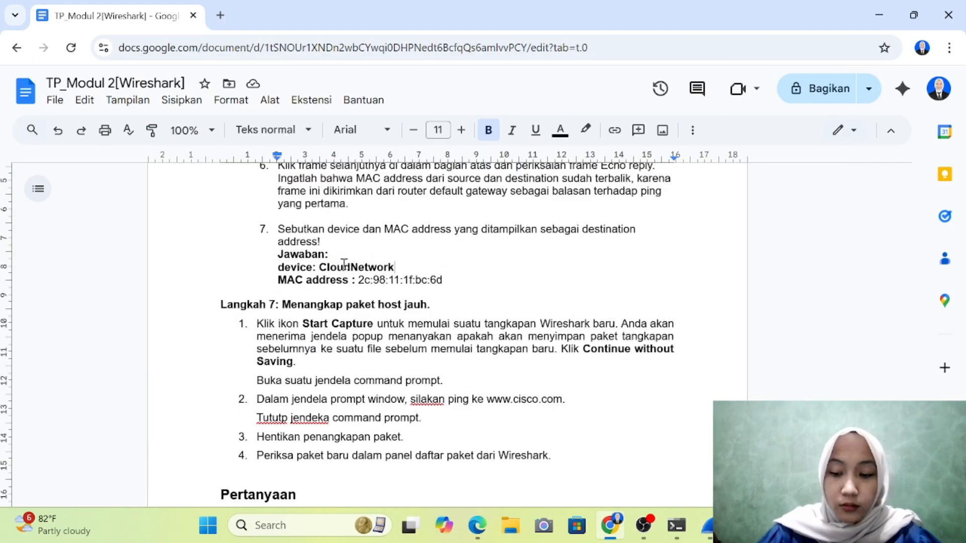
text(_1f)
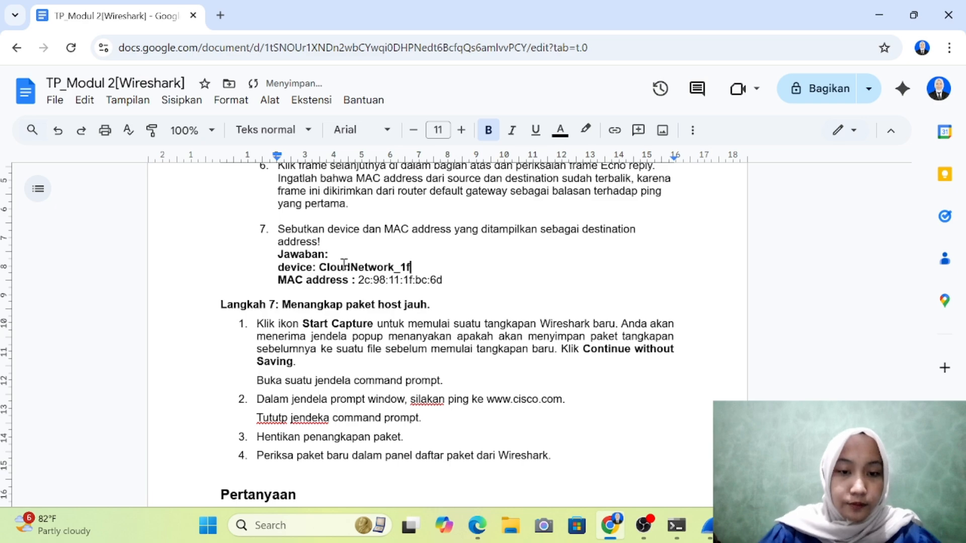
key(alt+Tab)
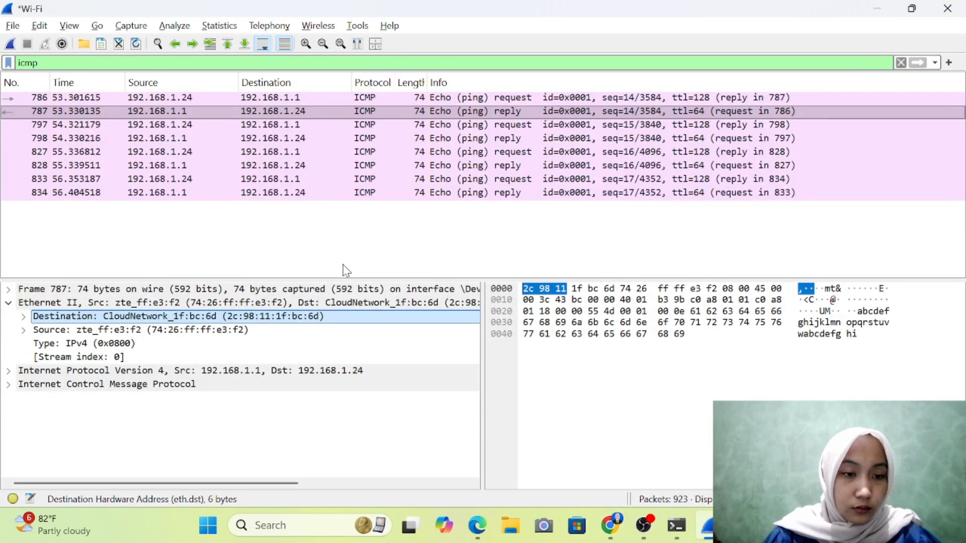
key(alt+Tab)
text(:bc)
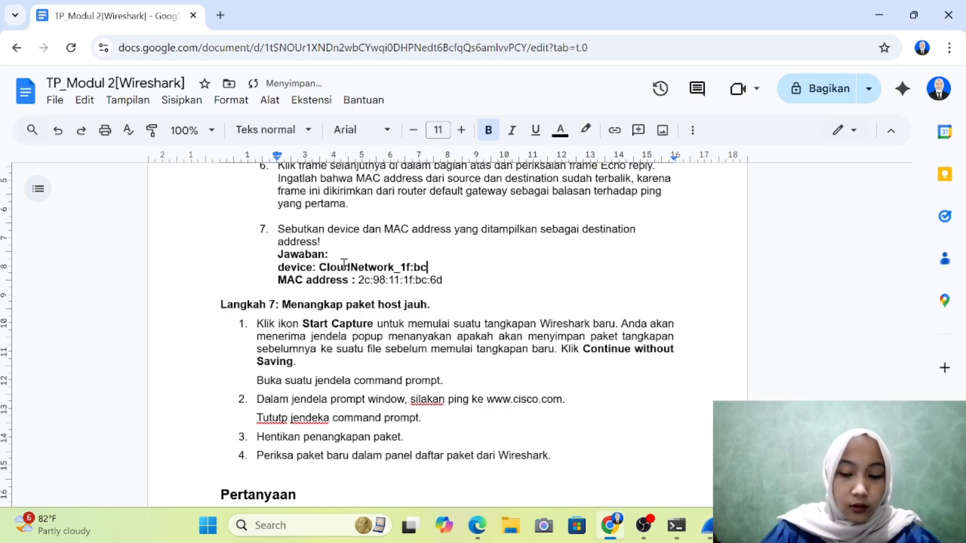
text(:)
key(alt+Tab)
key(alt+Tab)
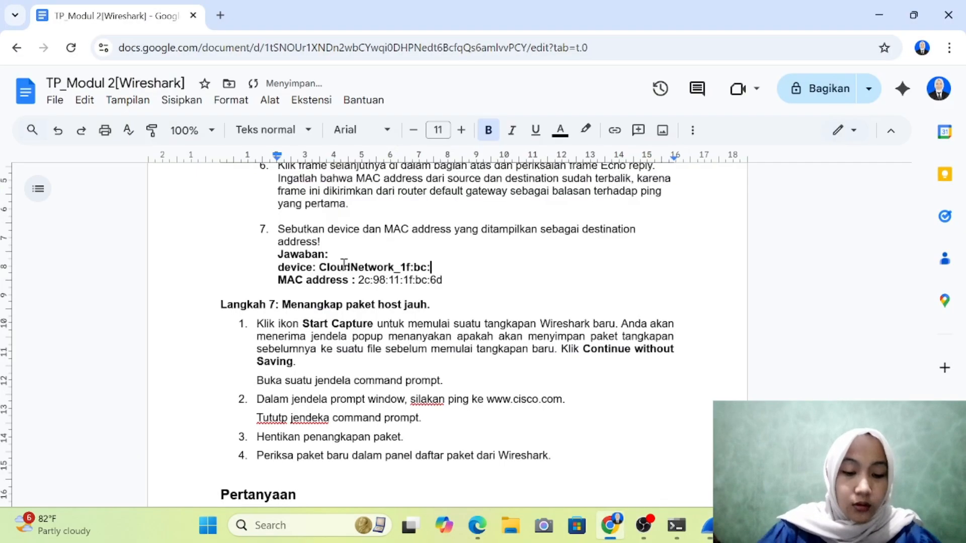
text(6d)
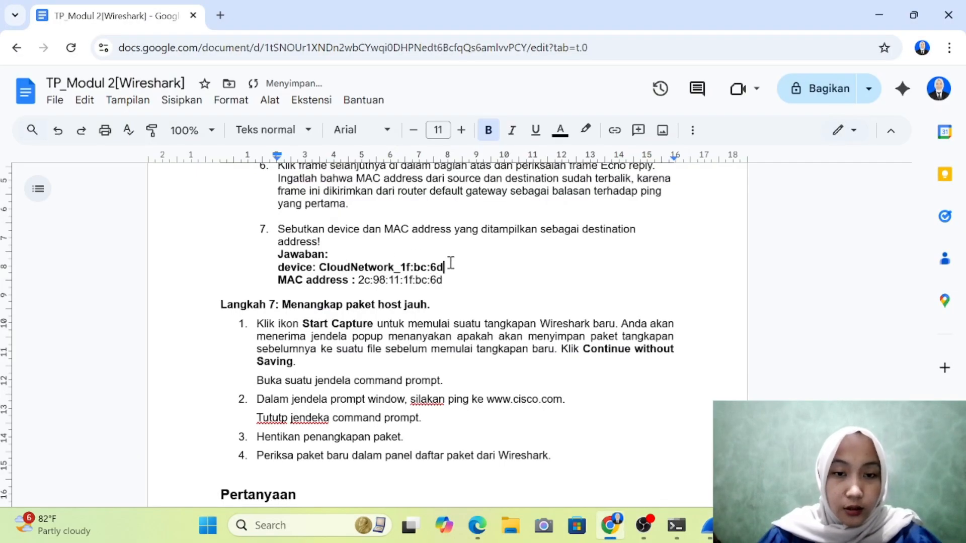
Make the device value CloudNetwork_1f:bc:6d in question 7's answer non-bold.
drag(451, 266, 322, 267)
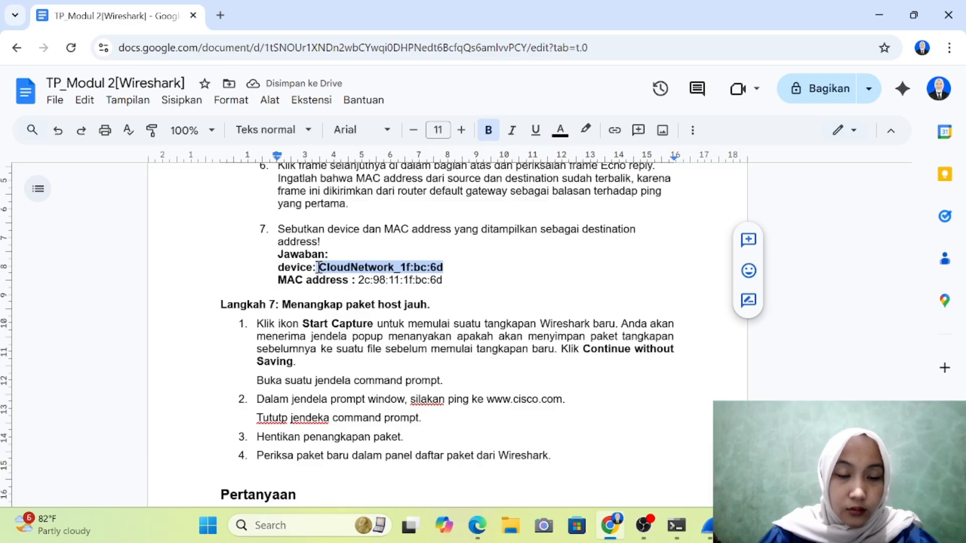
key(ctrl+b)
click(457, 280)
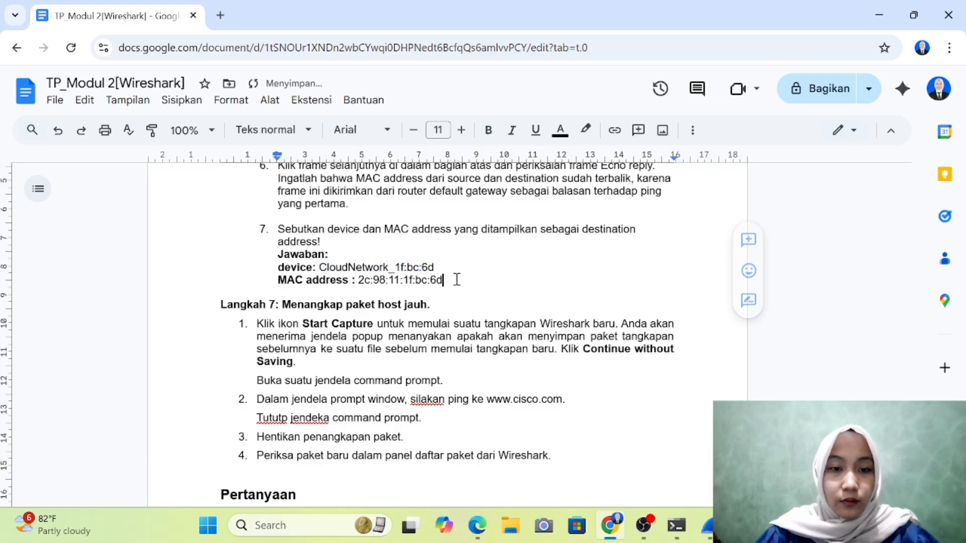
Read the Langkah 7 instructions, then start a new Wireshark capture without saving the previously captured packets.
scroll(457, 280, down, 1)
scroll(457, 280, down, 2)
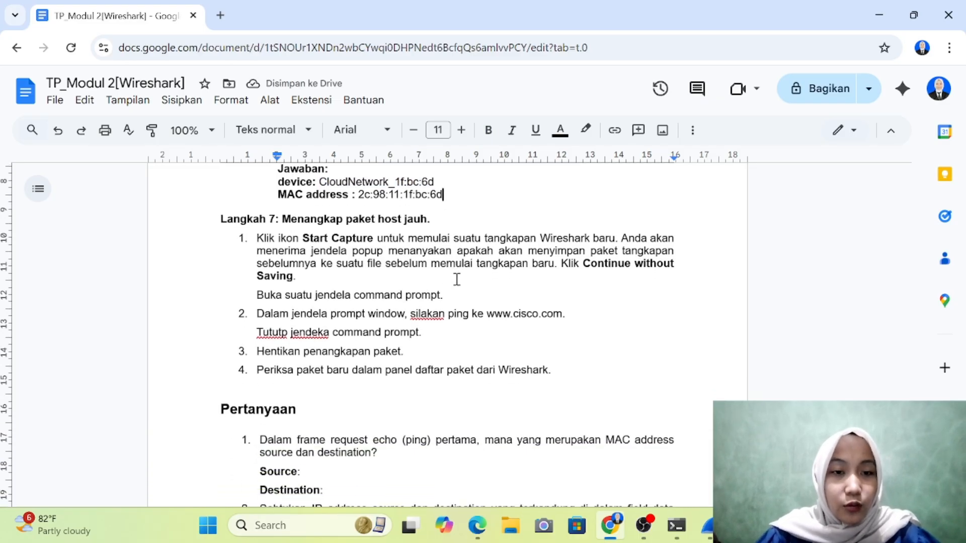
scroll(457, 278, down, 1)
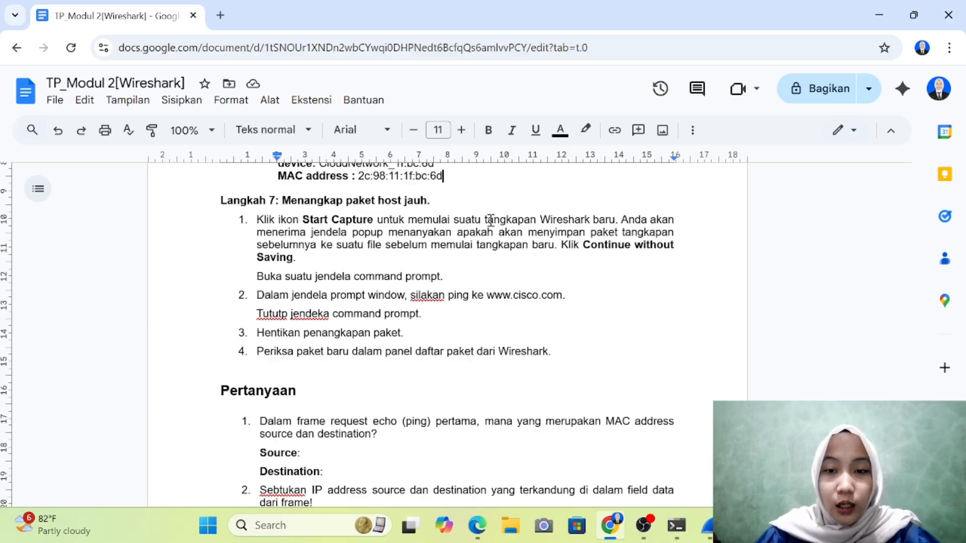
scroll(305, 268, down, 2)
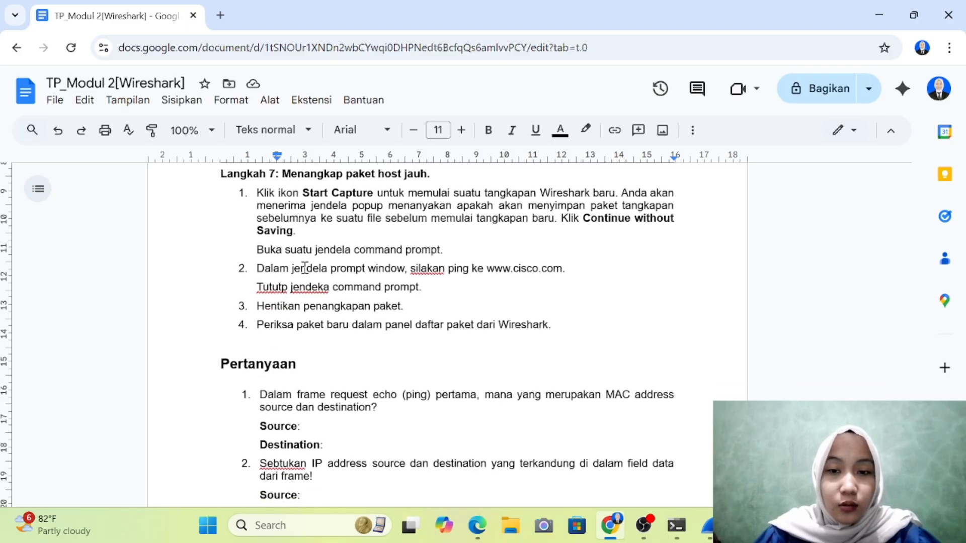
key(alt+Tab)
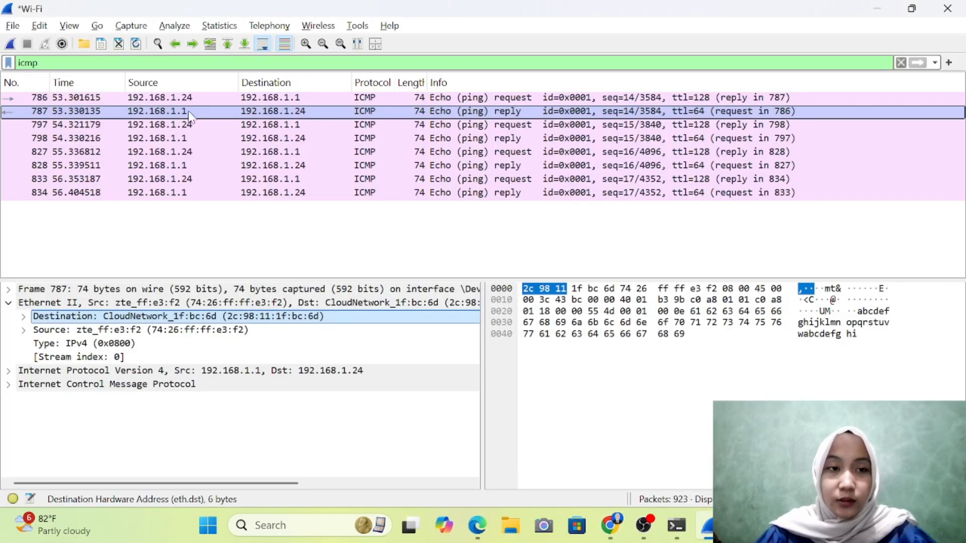
click(10, 44)
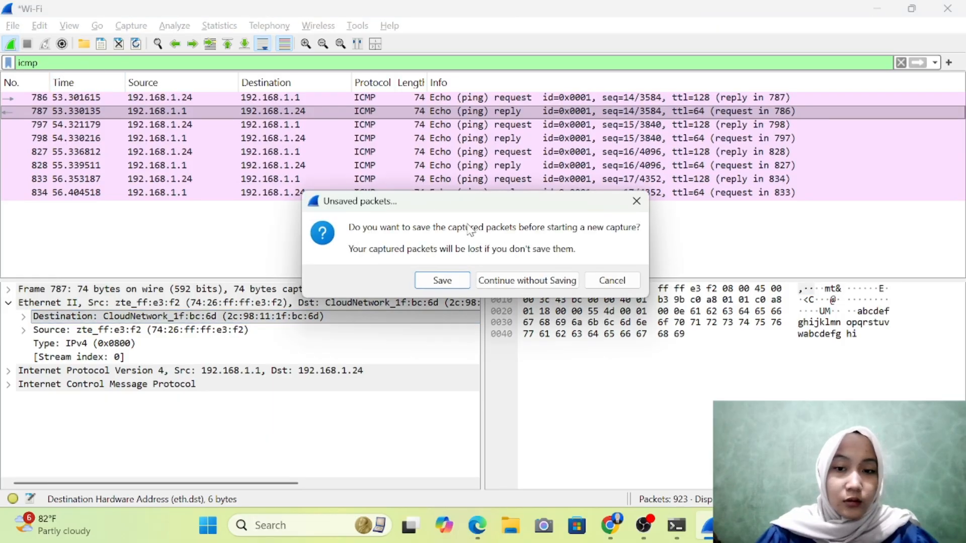
click(515, 280)
key(alt+Tab)
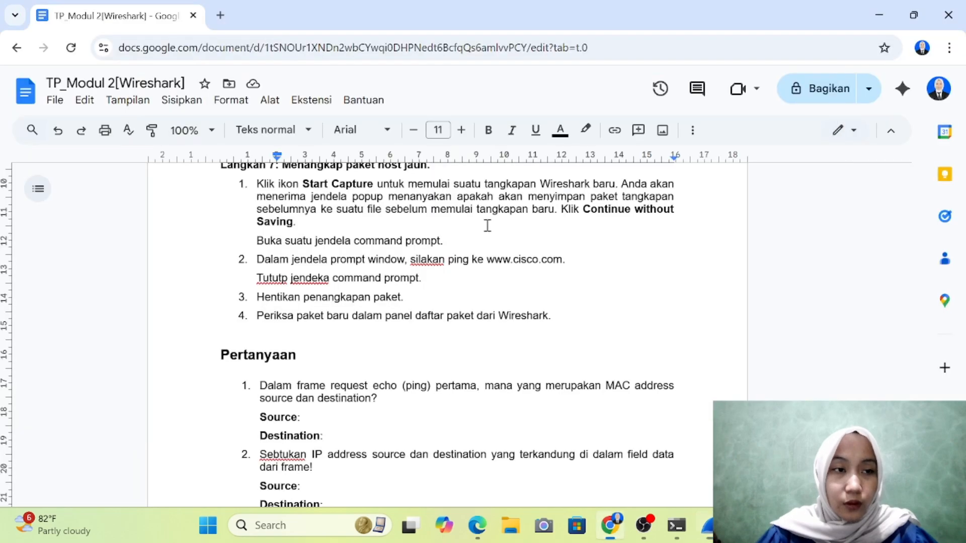
scroll(422, 269, down, 1)
scroll(317, 237, up, 1)
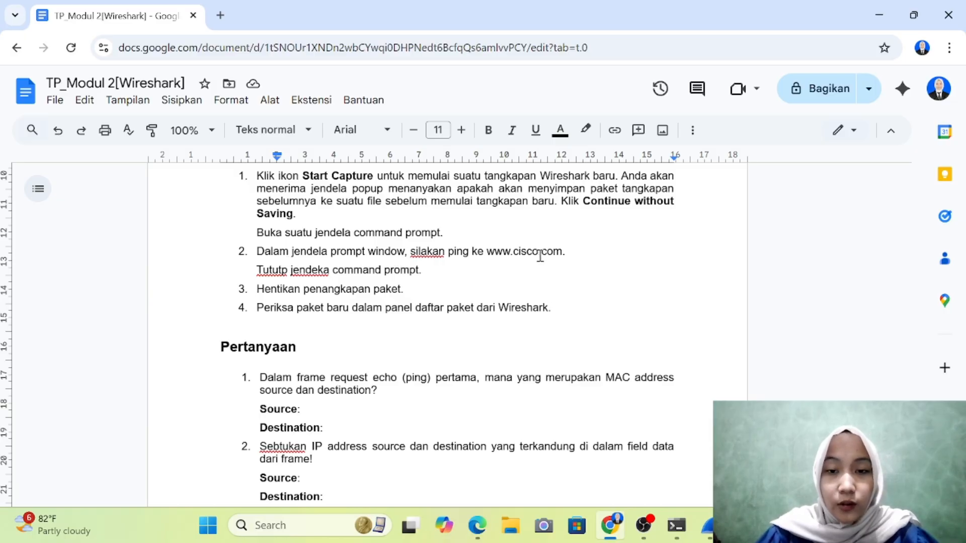
click(666, 536)
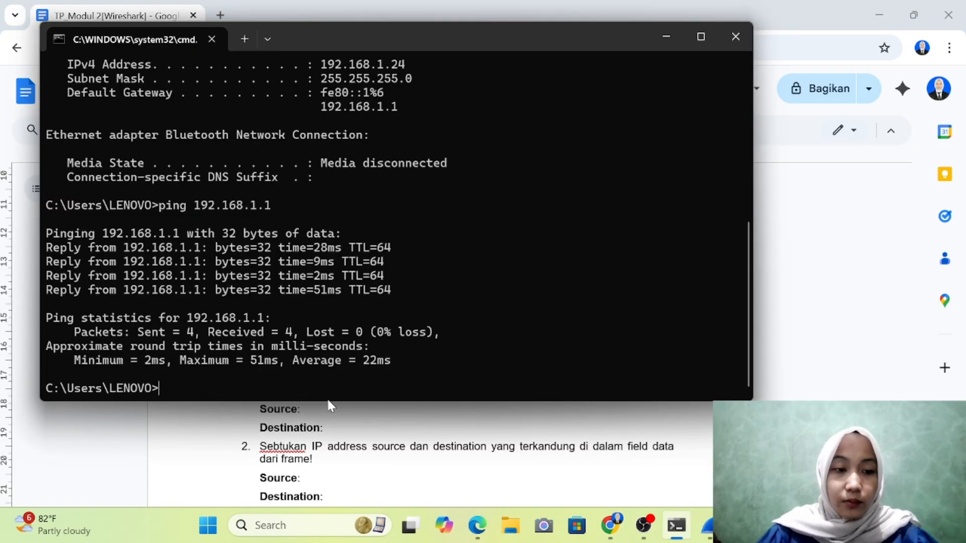
text(ping www.cis)
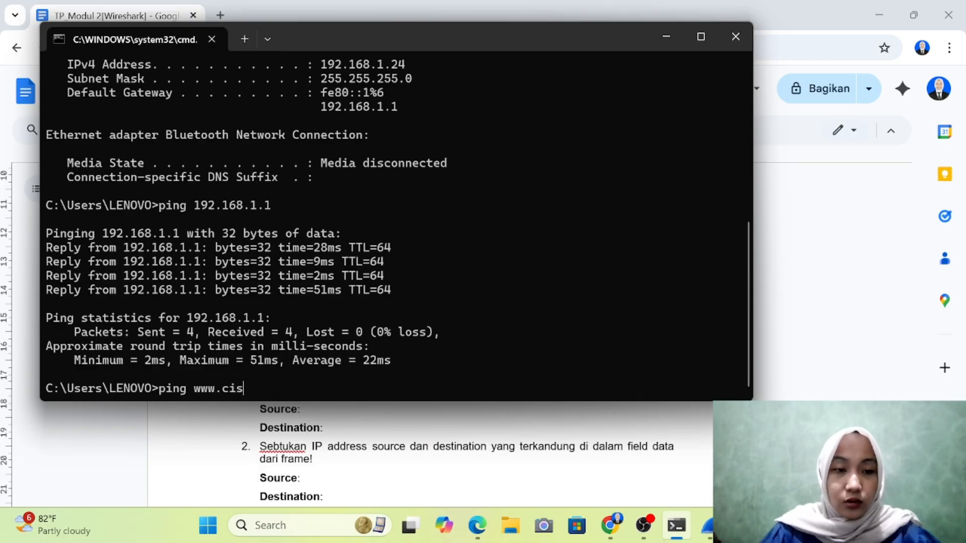
text(co.com)
key(Return)
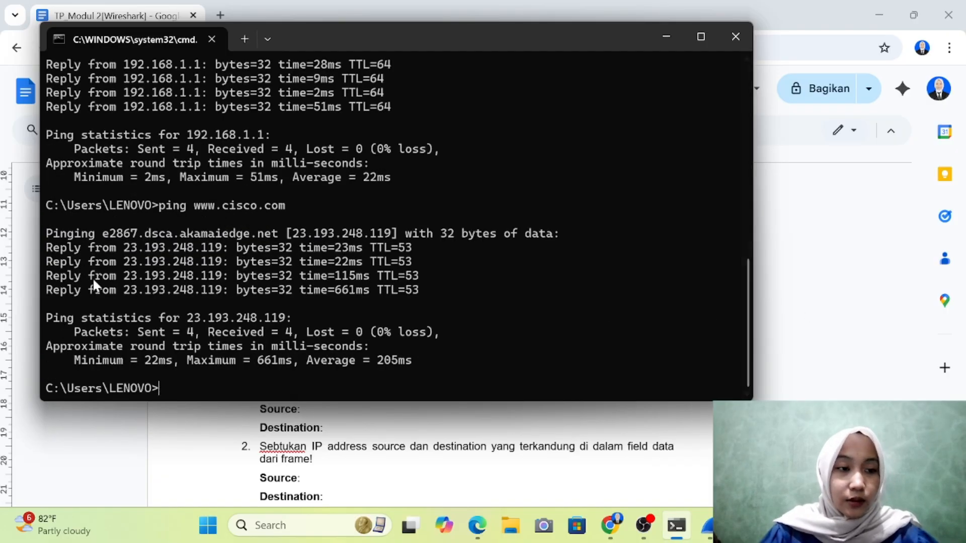
Read instruction 3 of Langkah 7 in the document and stop the running packet capture in Wireshark.
click(763, 160)
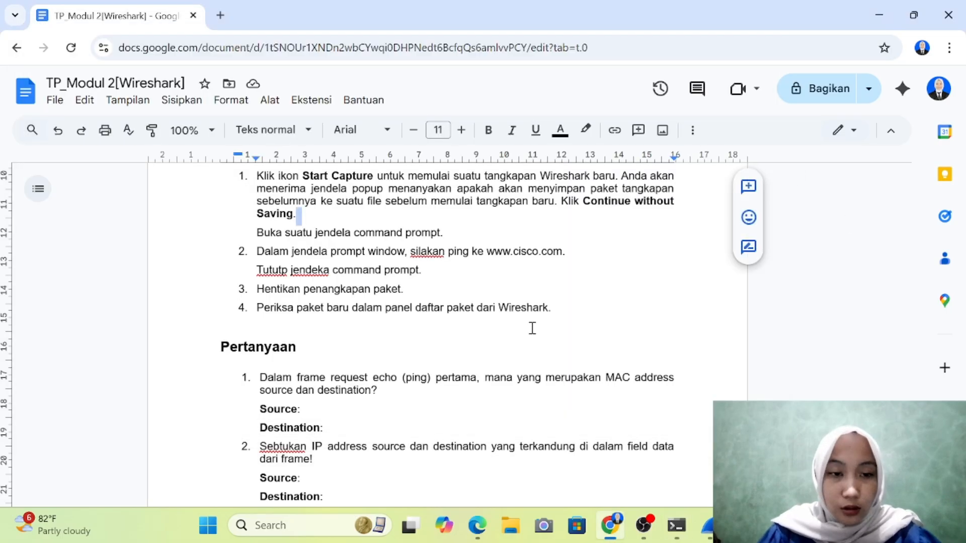
scroll(498, 330, down, 1)
scroll(498, 330, down, 1)
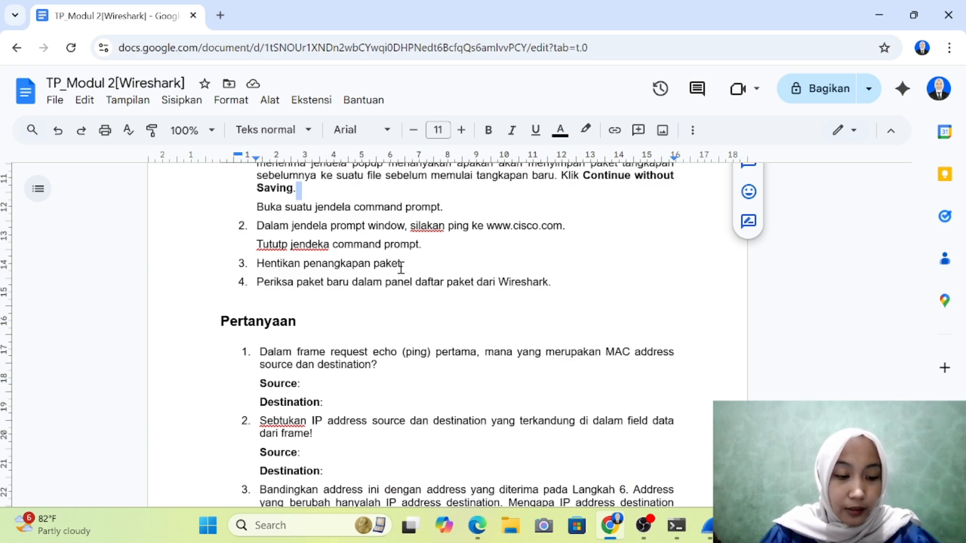
key(alt+Tab)
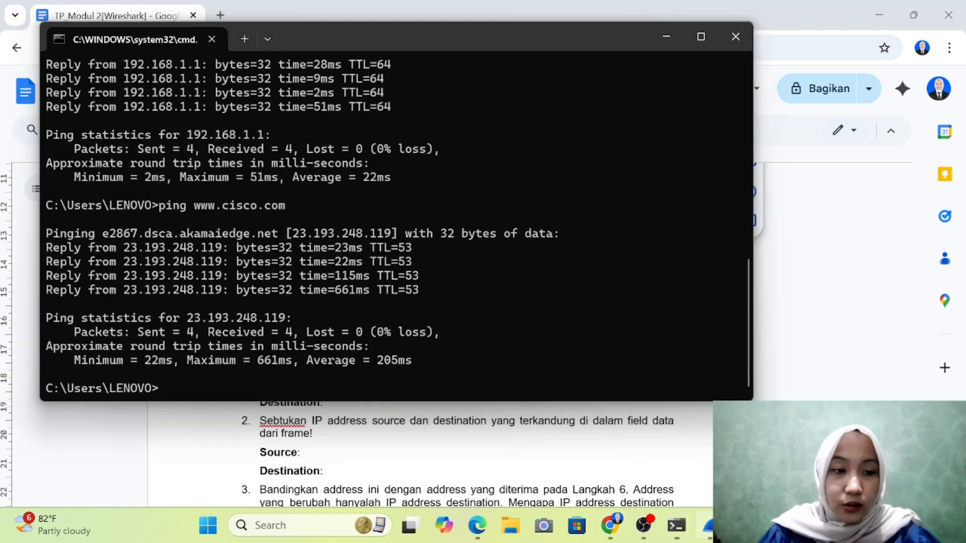
key(alt+Tab)
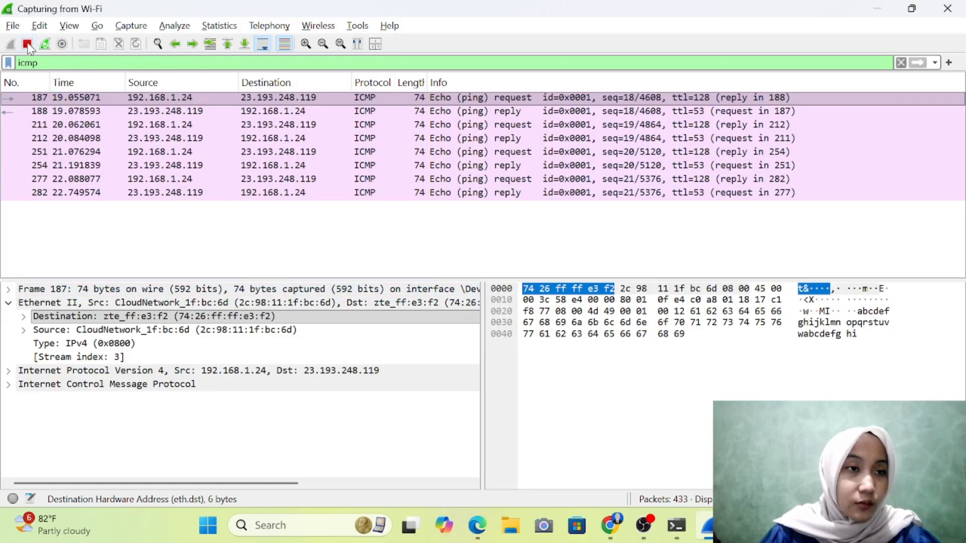
click(28, 44)
Read instruction 4 of Langkah 7, examine the new ICMP packets in Wireshark's packet list, and read the Pertanyaan questions in the document.
key(alt+Tab)
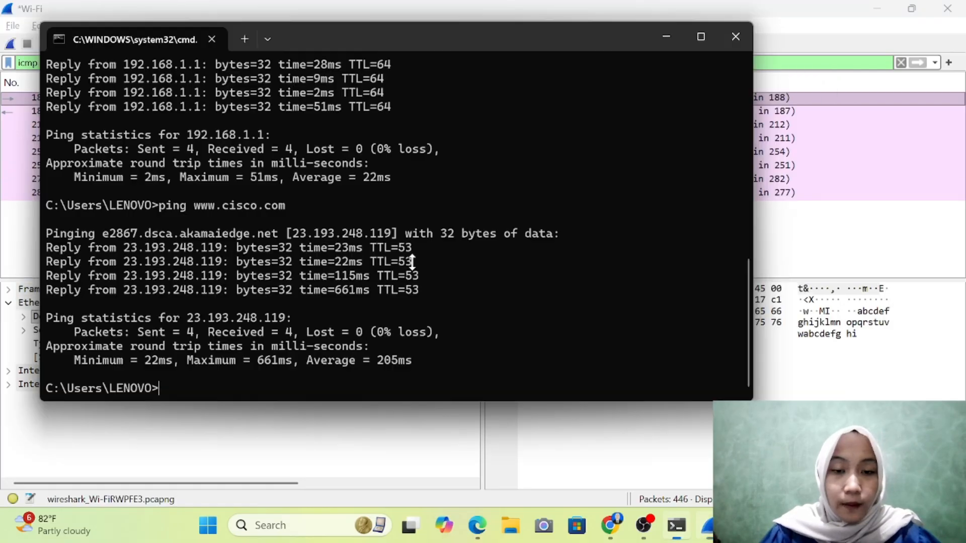
key(alt+Tab)
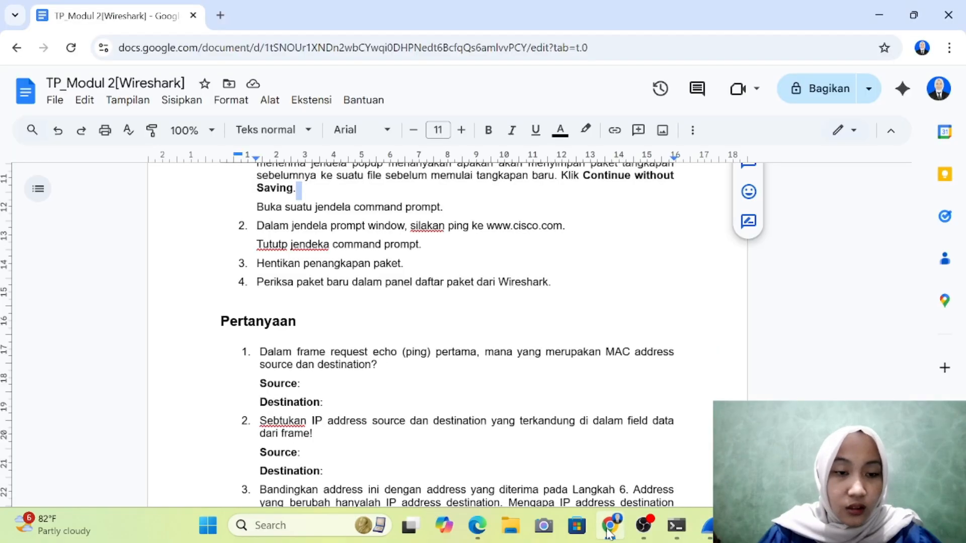
click(610, 525)
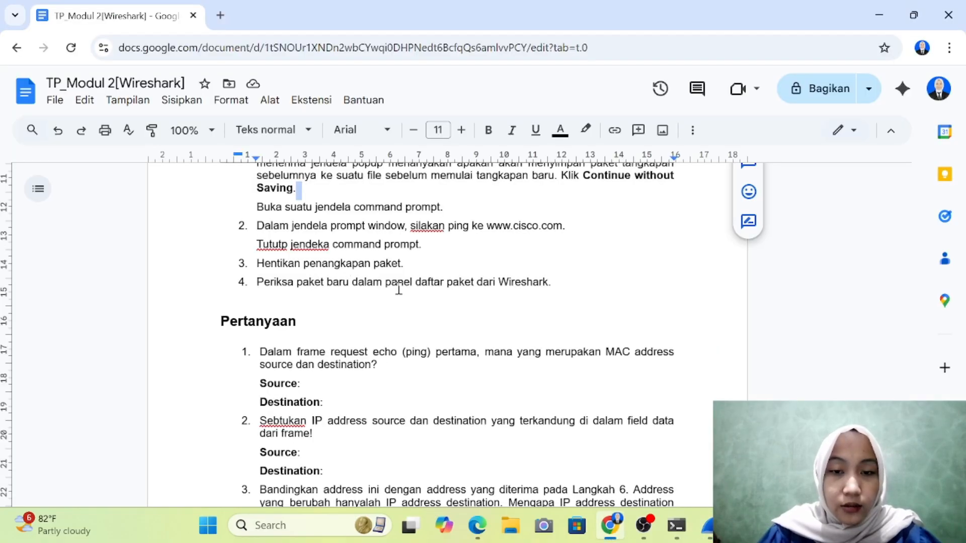
key(alt+Tab)
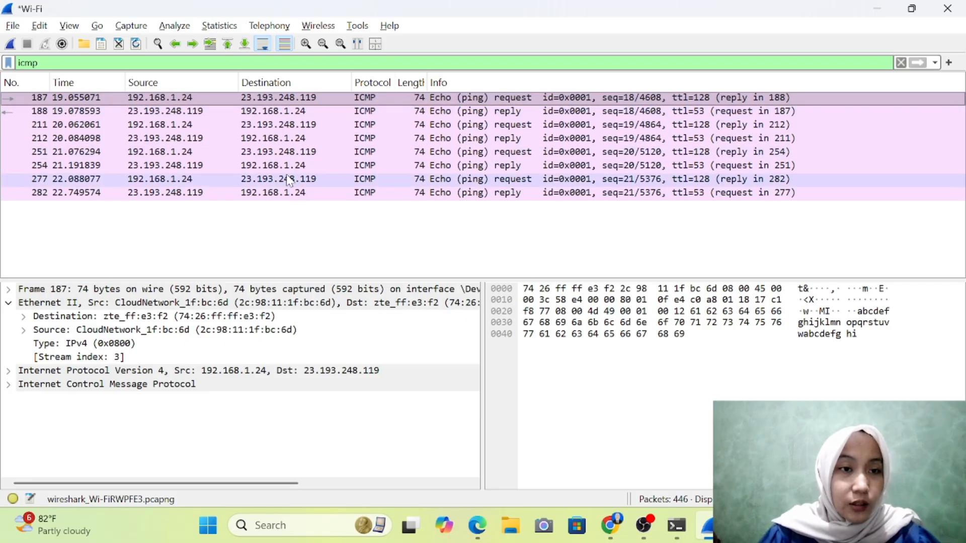
key(alt+Tab)
scroll(316, 244, down, 2)
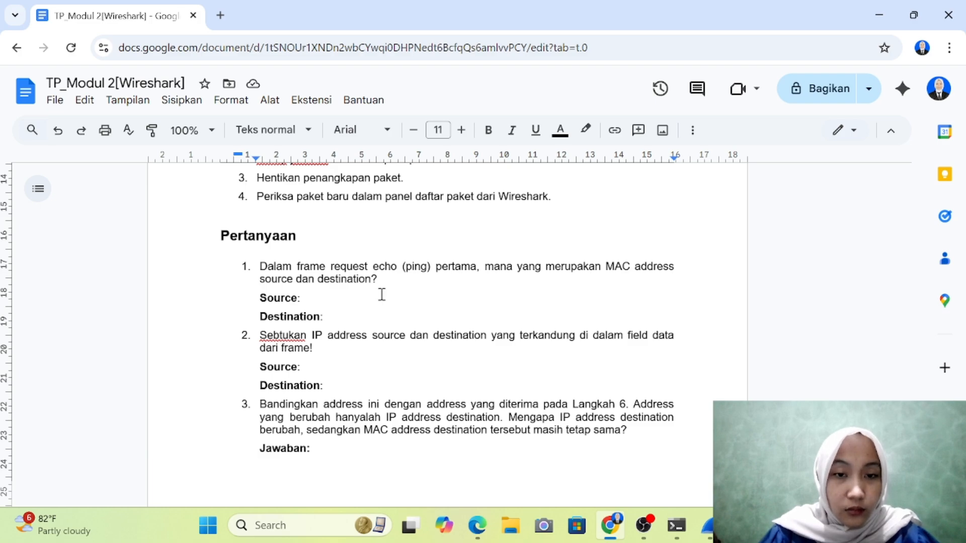
In Wireshark, copy the value of the Source field under Ethernet II for the first Echo request, frame 187.
key(alt+Tab)
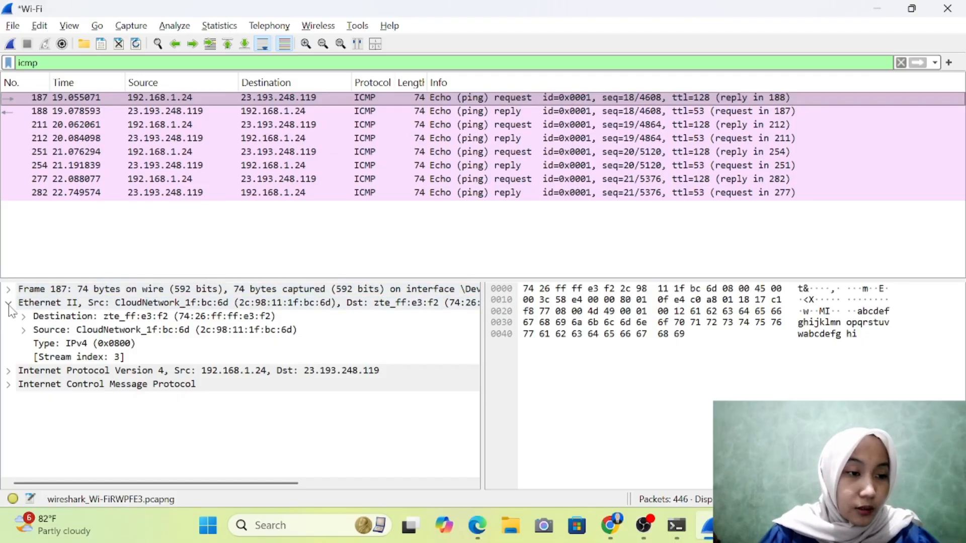
click(8, 304)
click(9, 304)
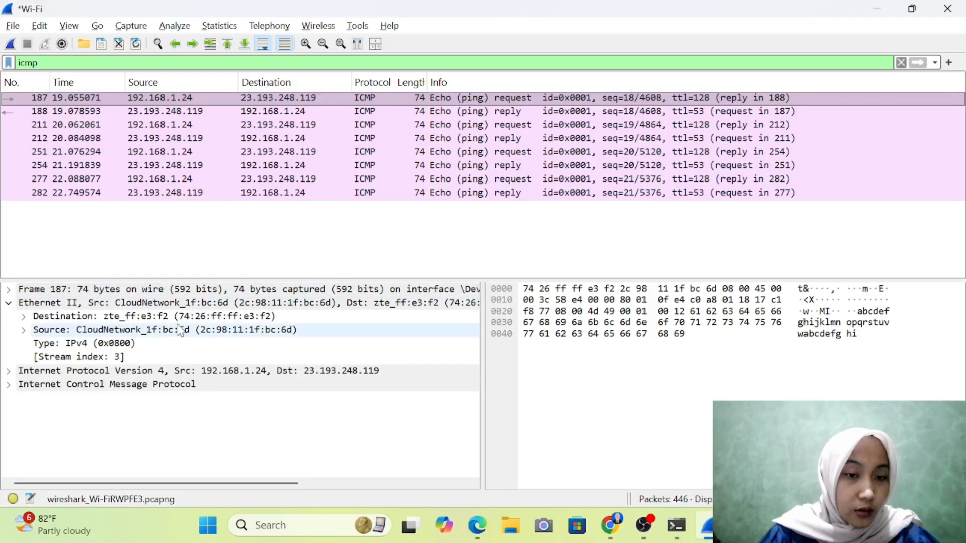
click(254, 332)
right_click(254, 333)
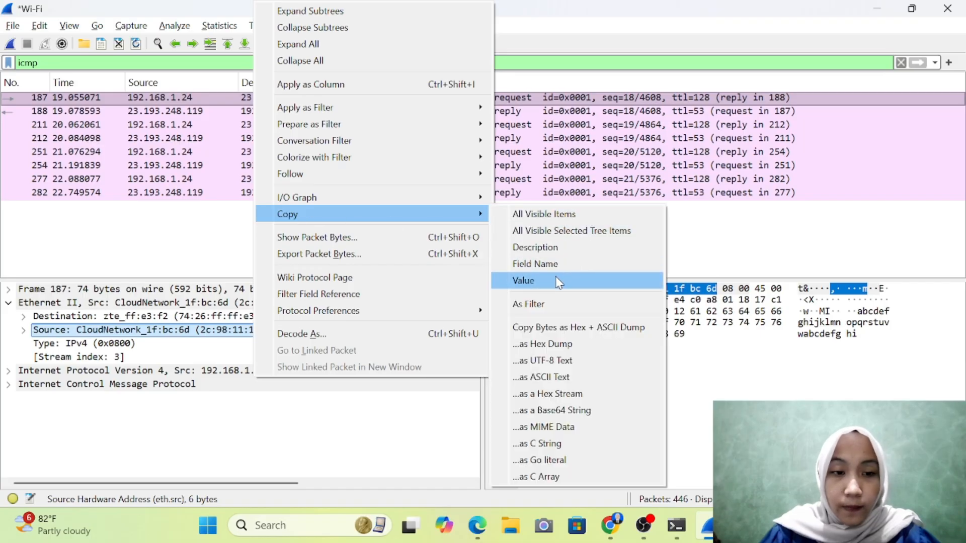
click(523, 280)
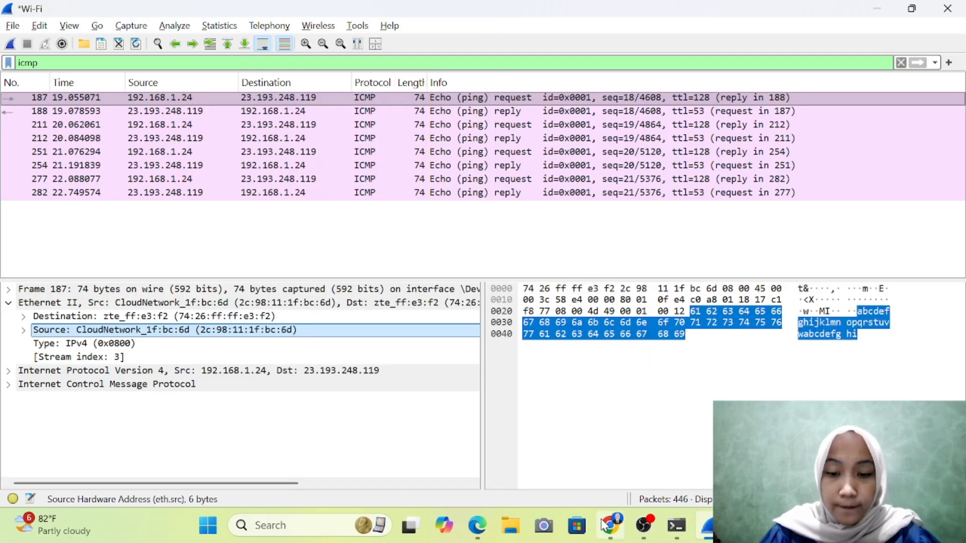
Paste 2c:98:11:1f:bc:6d after "Source:" in Pertanyaan question 1 of the document, and return to Wireshark.
click(610, 534)
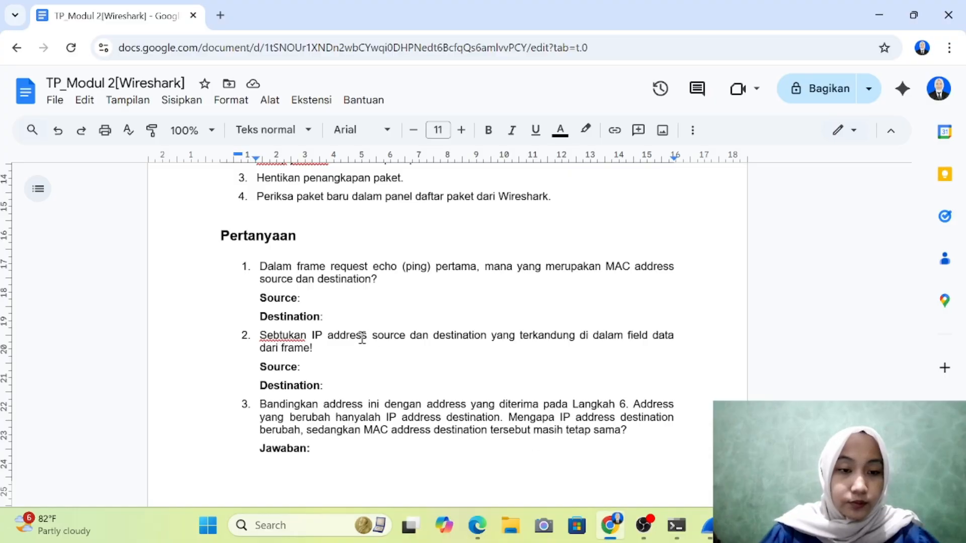
click(308, 297)
text(2c:98:11:1f:bc:6d)
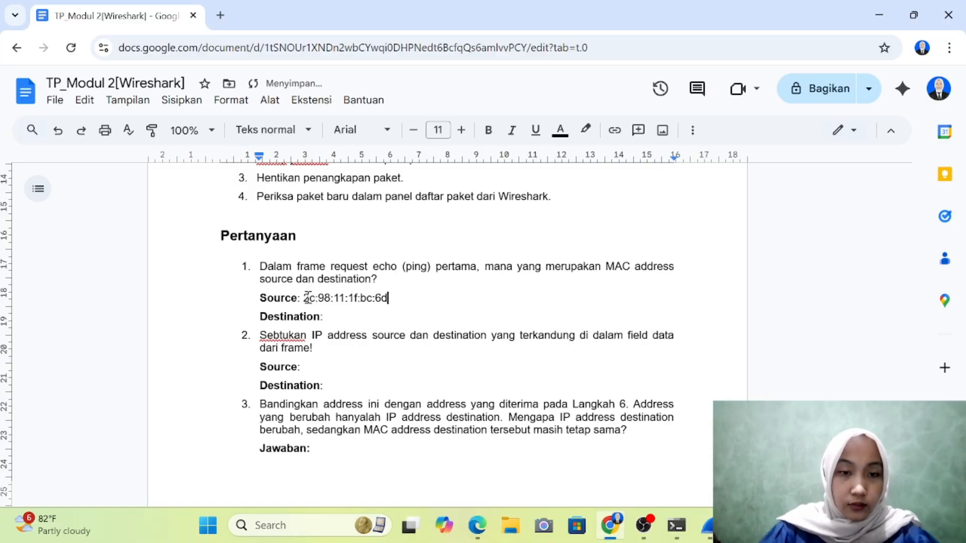
key(alt+Tab)
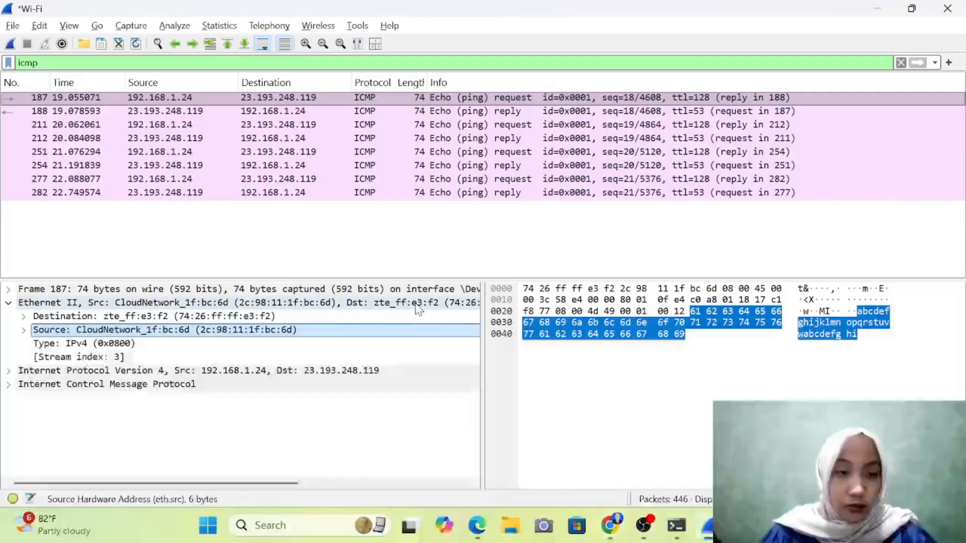
Copy the Ethernet II Destination value of frame 187, and paste 74:26:ff:ff:e3:f2 after "Destination:" in Pertanyaan question 1 of the document.
click(220, 317)
right_click(221, 320)
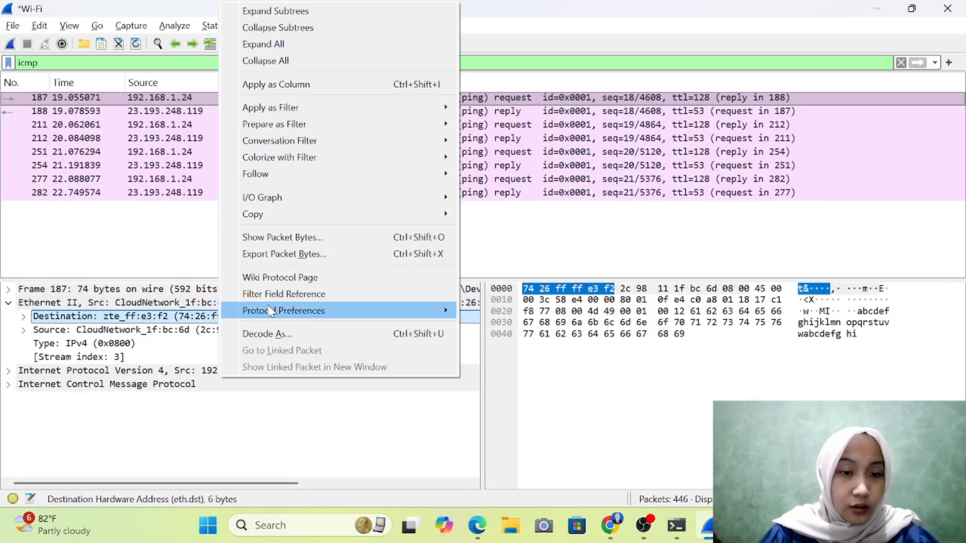
mouse_move(271, 217)
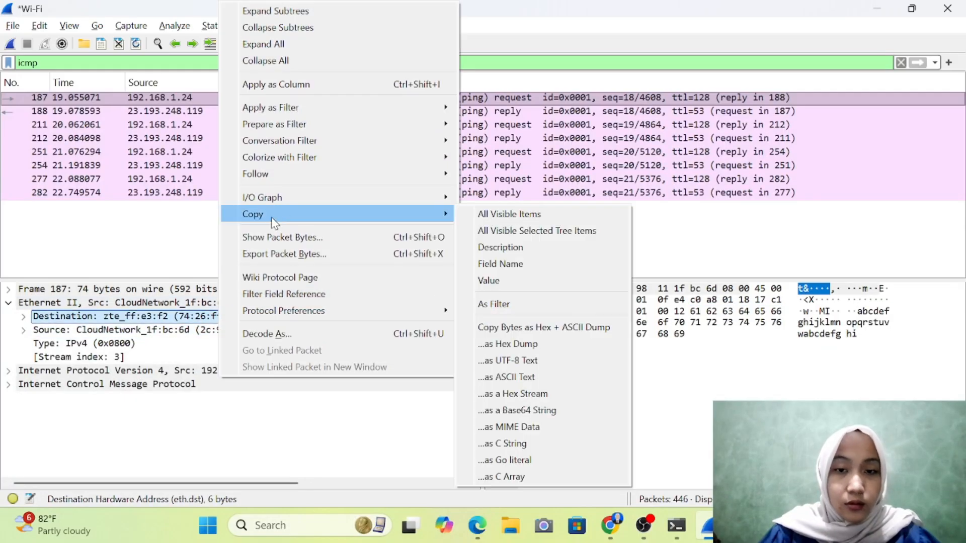
click(500, 280)
key(alt+Tab)
click(348, 324)
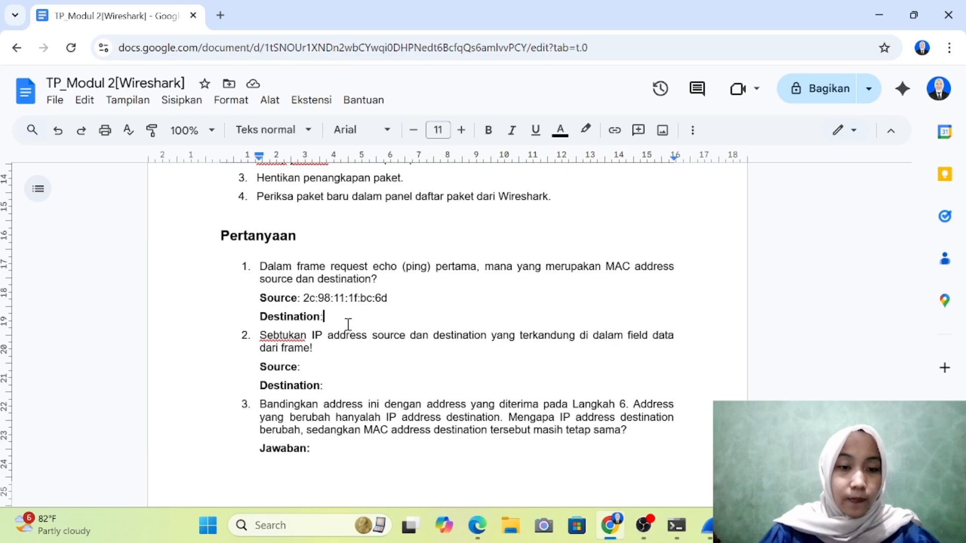
text(74:26:ff:ff:e3:f2)
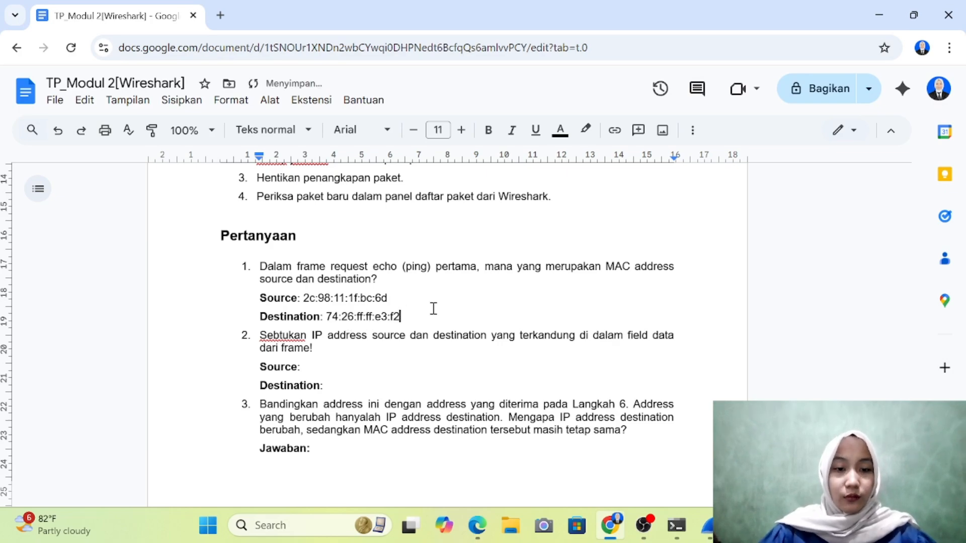
Read Pertanyaan question 2, and in Wireshark collapse Ethernet II and expand the Internet Protocol Version 4 details of frame 187.
scroll(431, 308, down, 1)
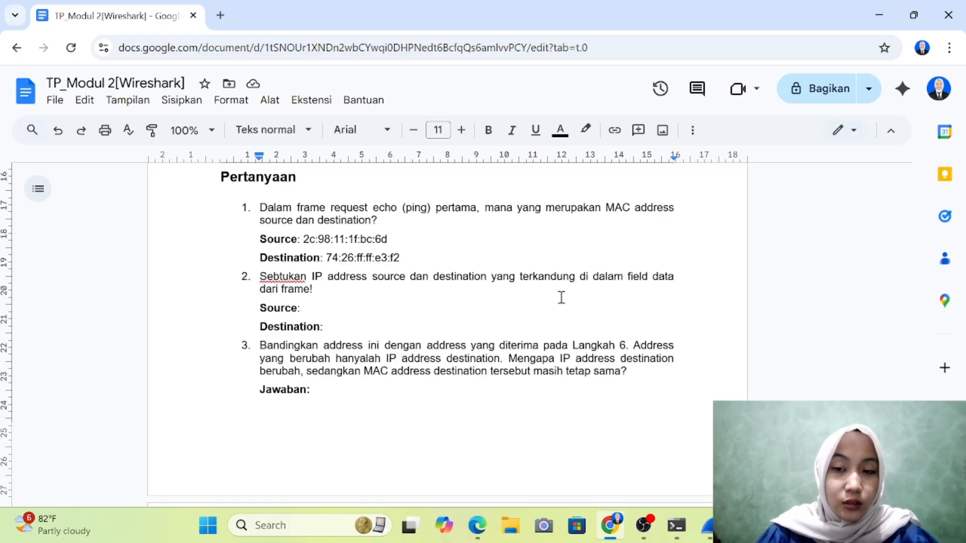
key(alt+Tab)
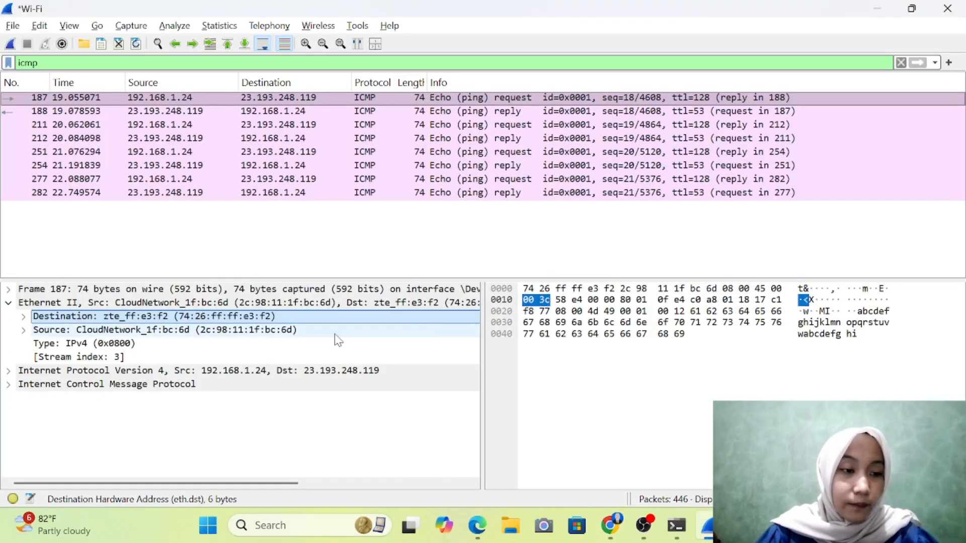
click(8, 302)
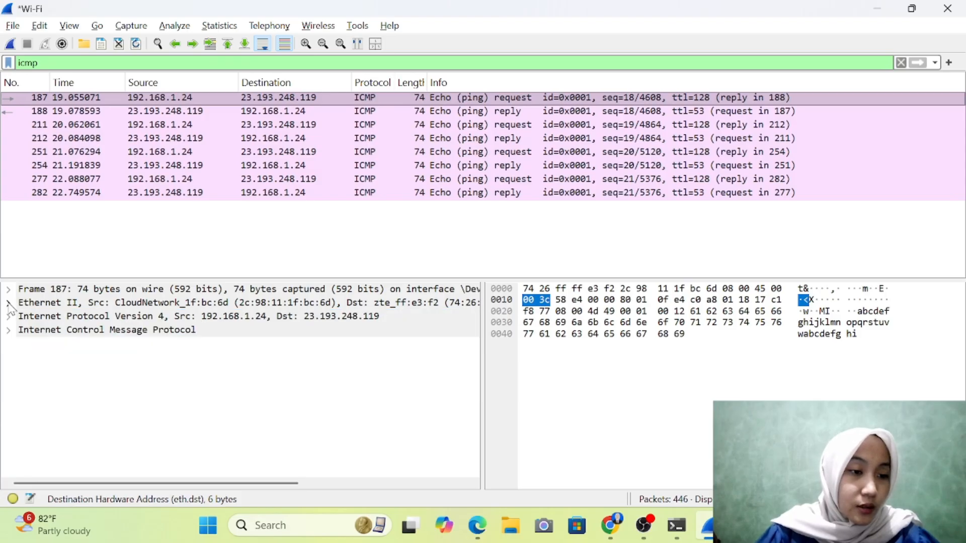
click(8, 317)
scroll(157, 433, down, 2)
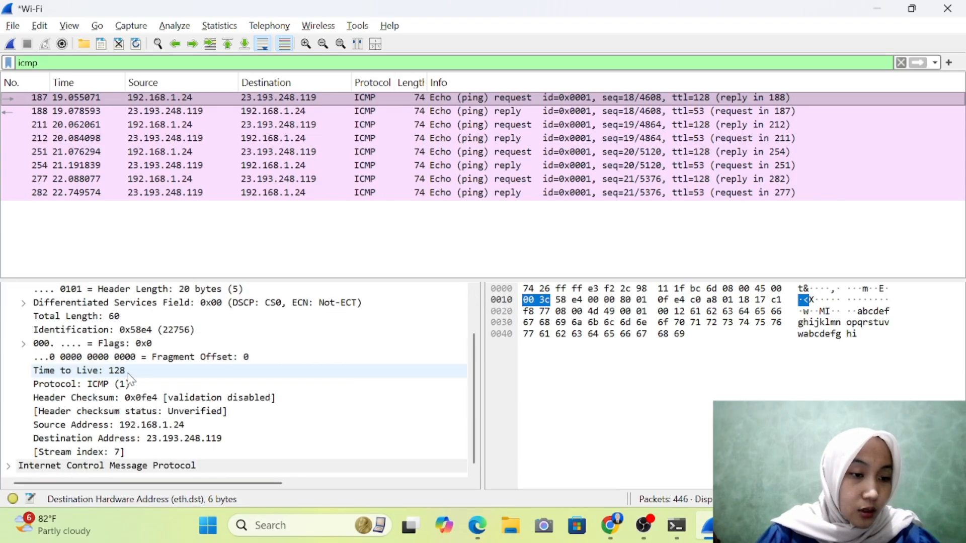
Copy the value of the IPv4 Source Address field, and paste 192.168.1.24 after "Source:" in Pertanyaan question 2 of the document.
right_click(159, 428)
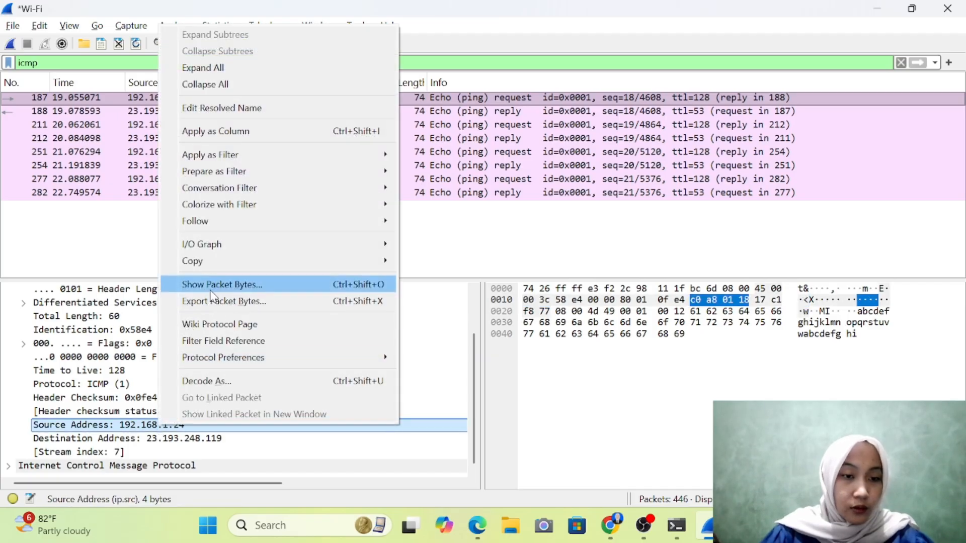
mouse_move(204, 261)
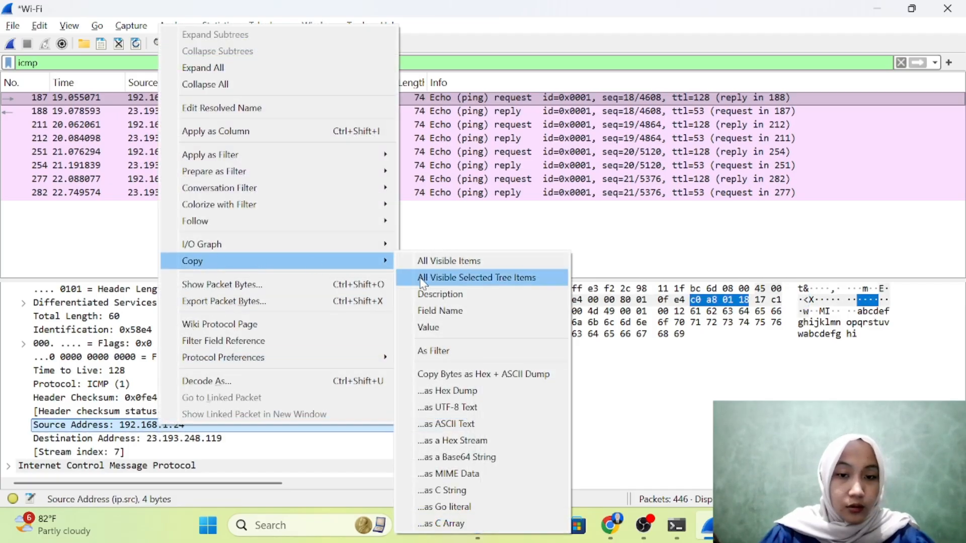
click(439, 327)
key(alt+Tab)
click(315, 308)
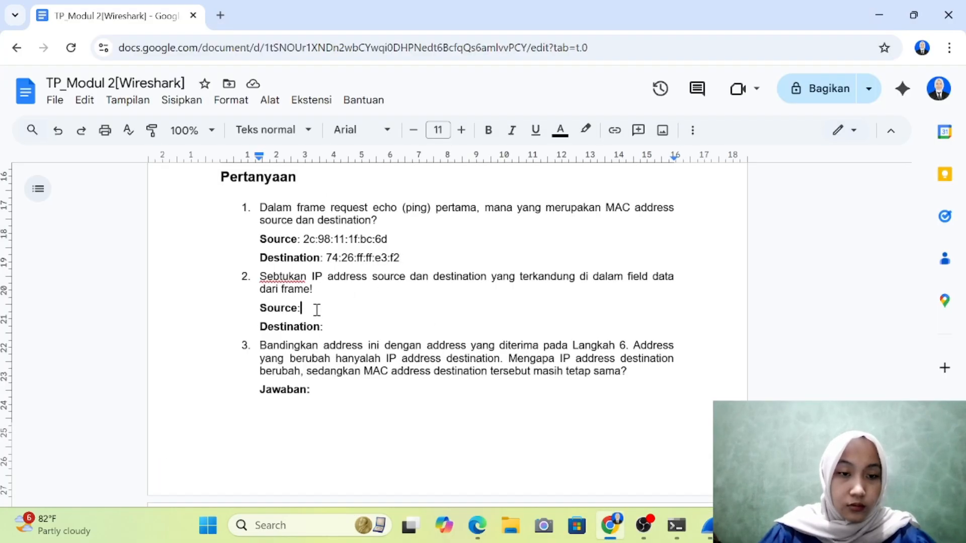
key(ctrl+v)
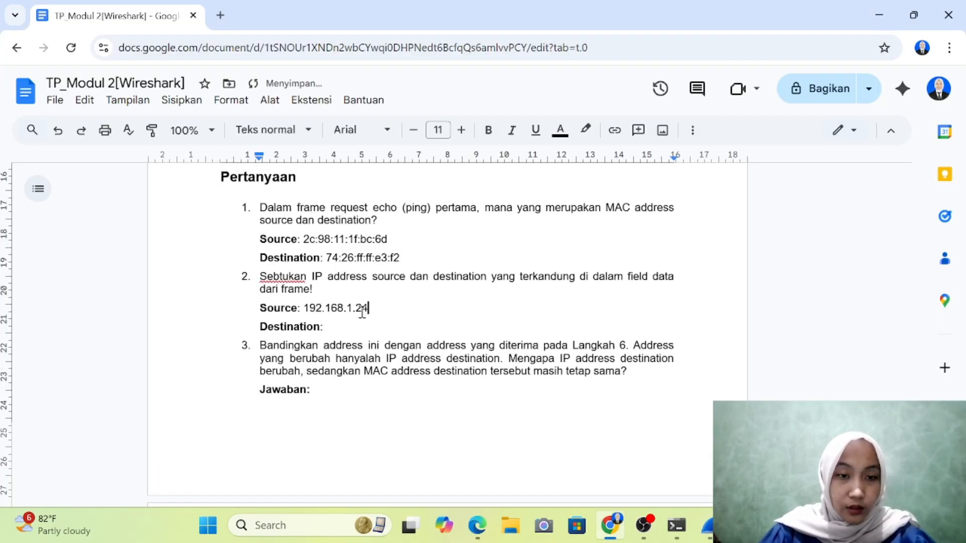
Copy the IPv4 Destination Address value of frame 187 in Wireshark, and paste 23.193.248.119 after "Destination:" in question 2 of the document.
key(alt+Tab)
click(166, 438)
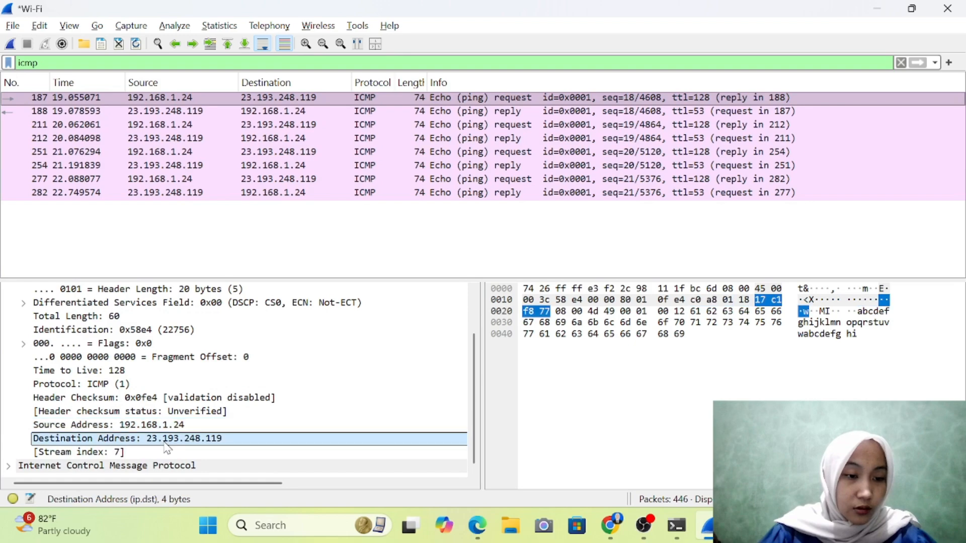
right_click(165, 443)
mouse_move(215, 278)
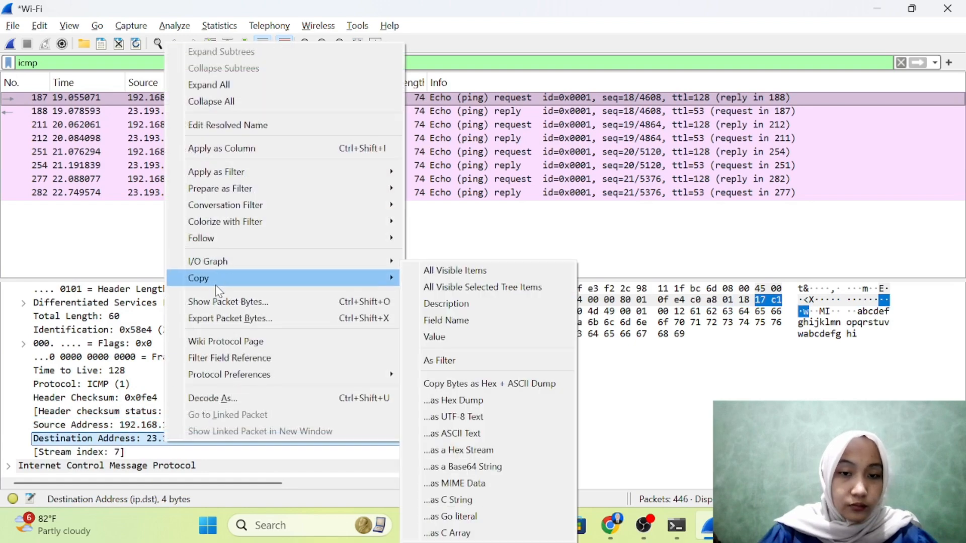
click(450, 331)
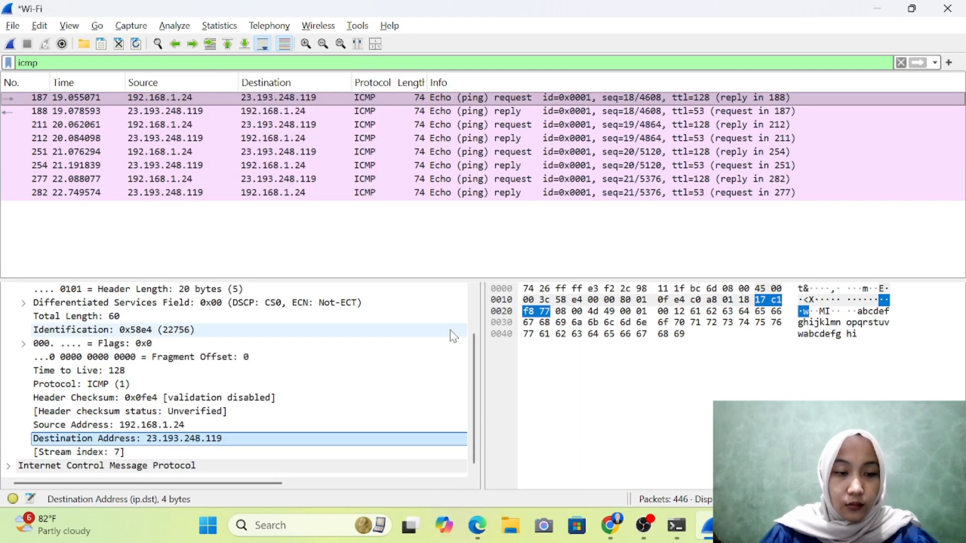
key(alt+Tab)
click(354, 327)
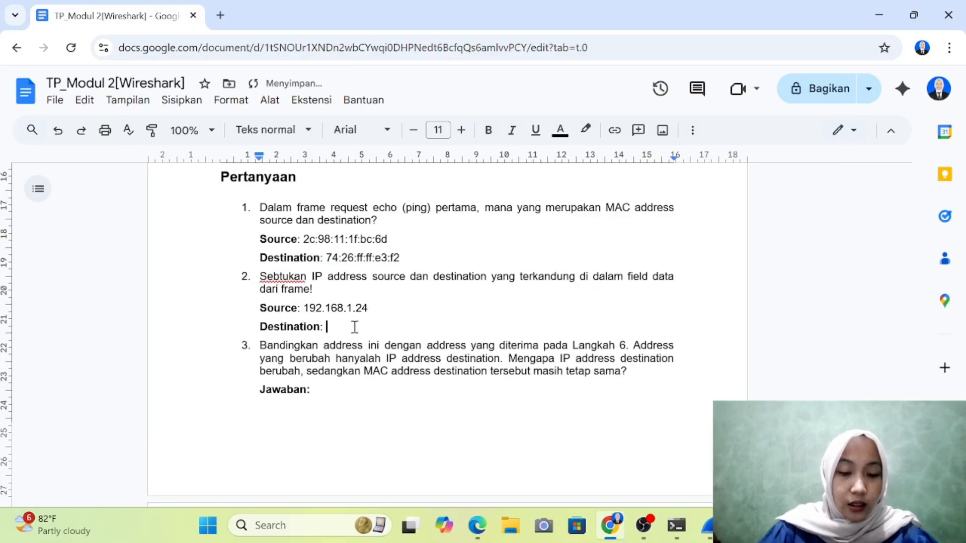
text(23.193.248.119)
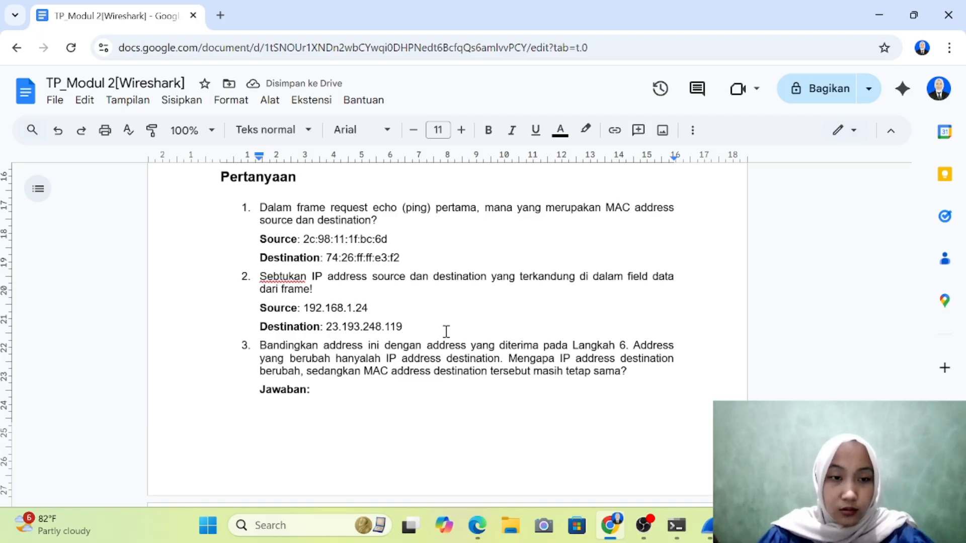
Read Pertanyaan question 3 and compare the new source and destination addresses with the Langkah 6 answers in the document.
key(alt+Tab)
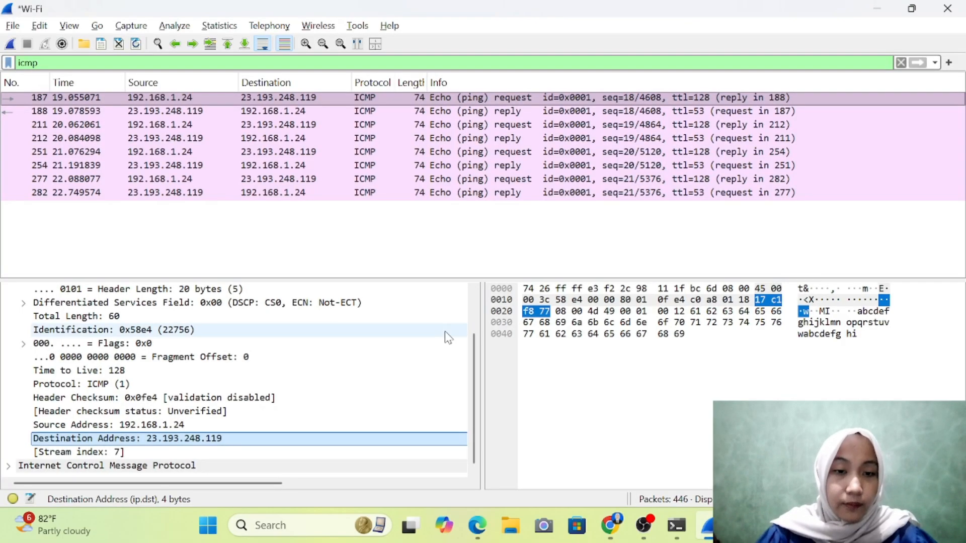
key(alt+Tab)
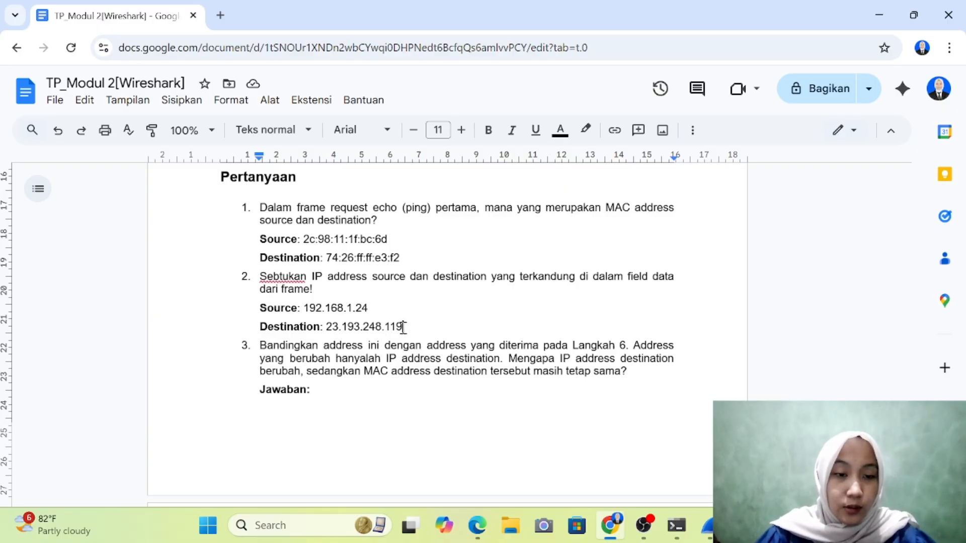
scroll(403, 328, down, 2)
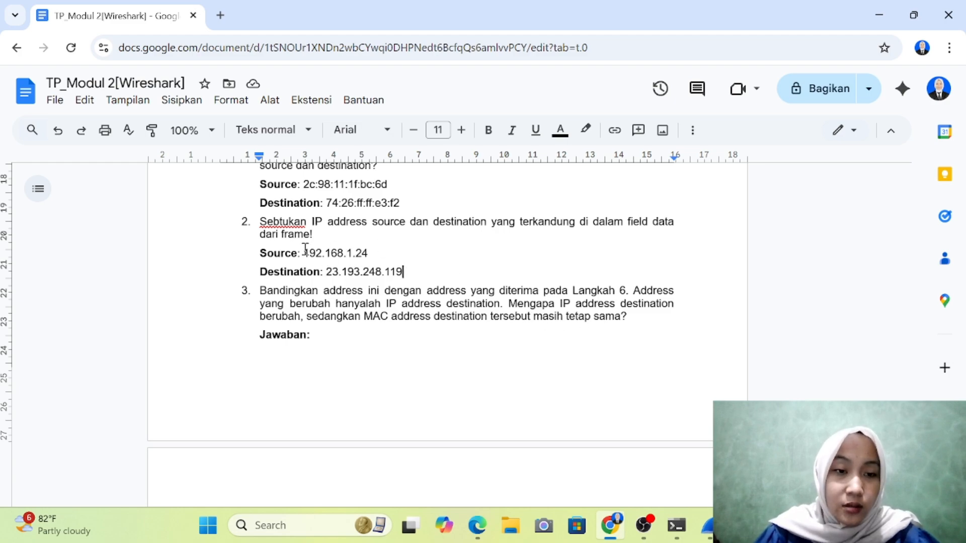
scroll(342, 252, up, 3)
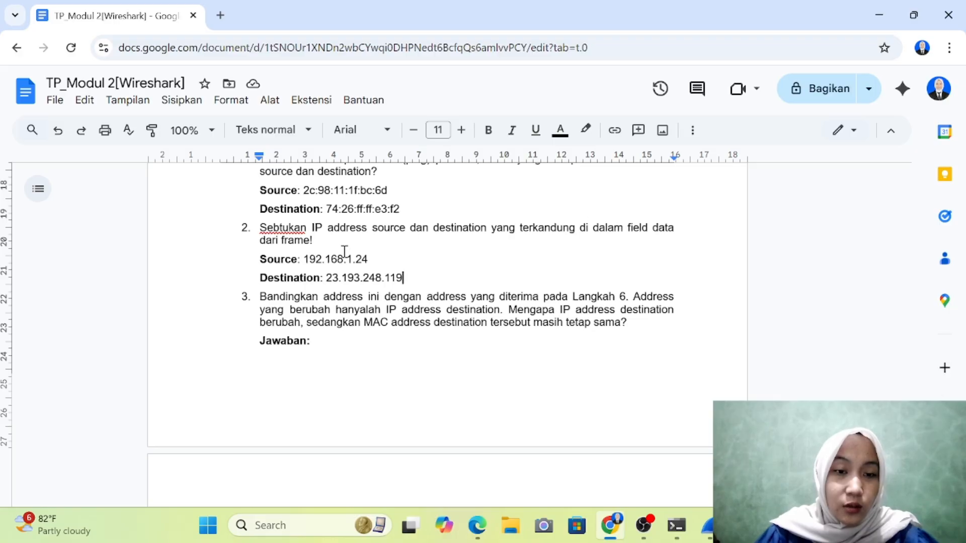
scroll(344, 252, up, 10)
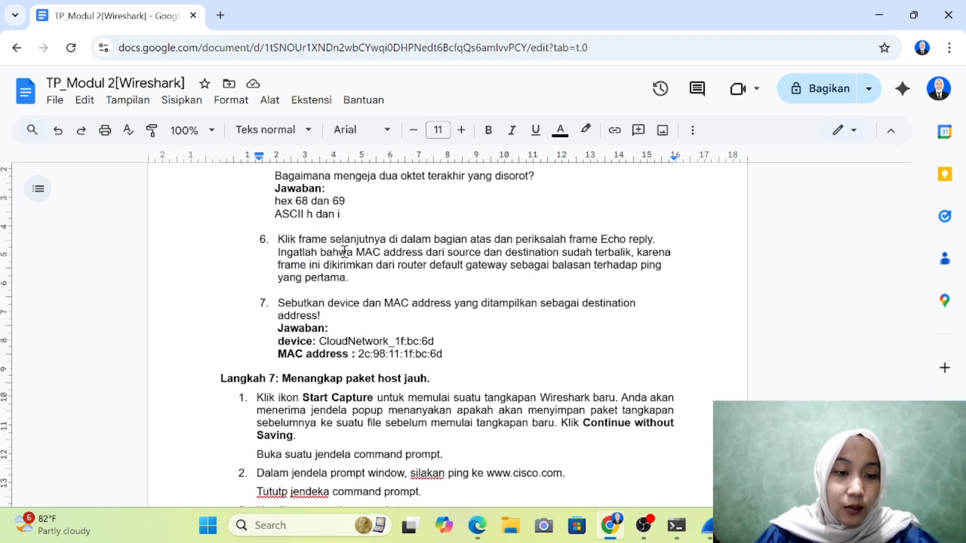
scroll(344, 252, up, 3)
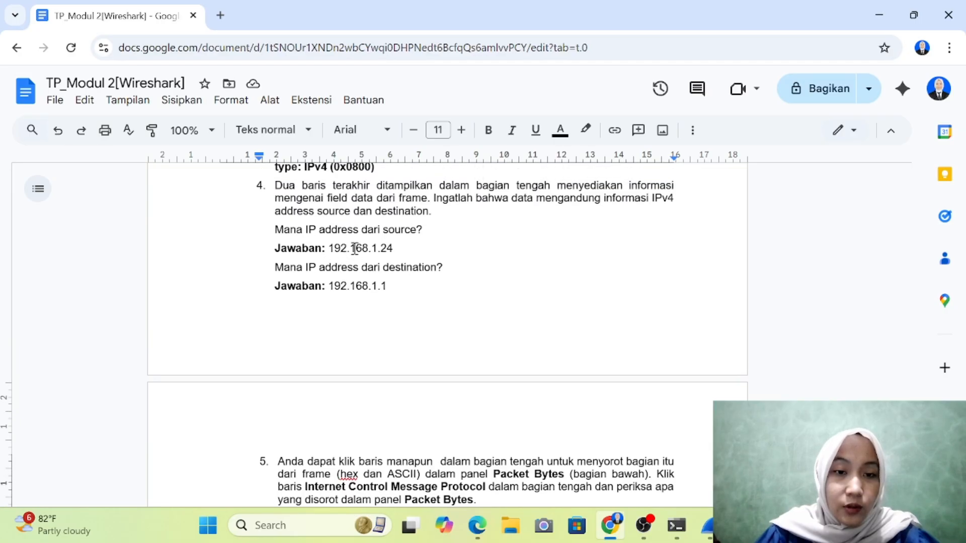
scroll(386, 250, down, 12)
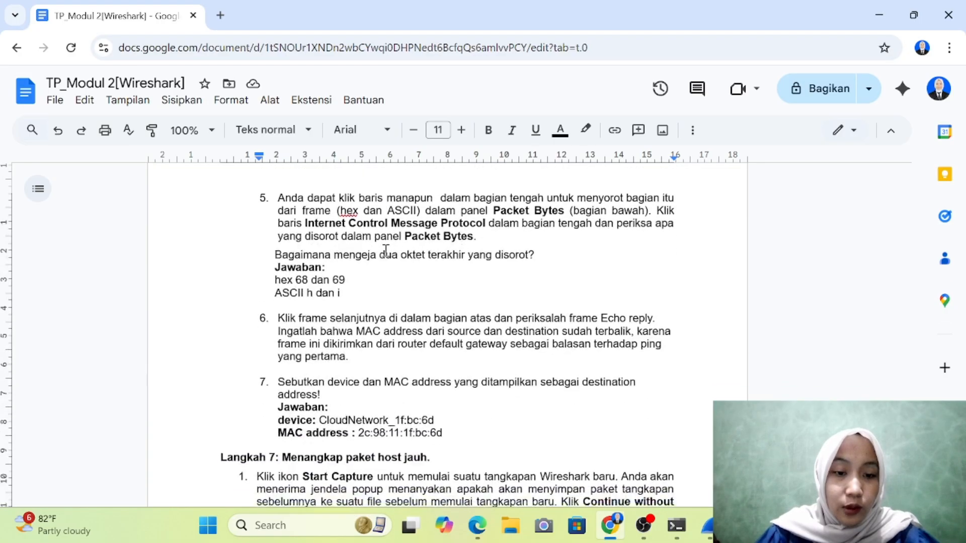
scroll(386, 250, down, 1)
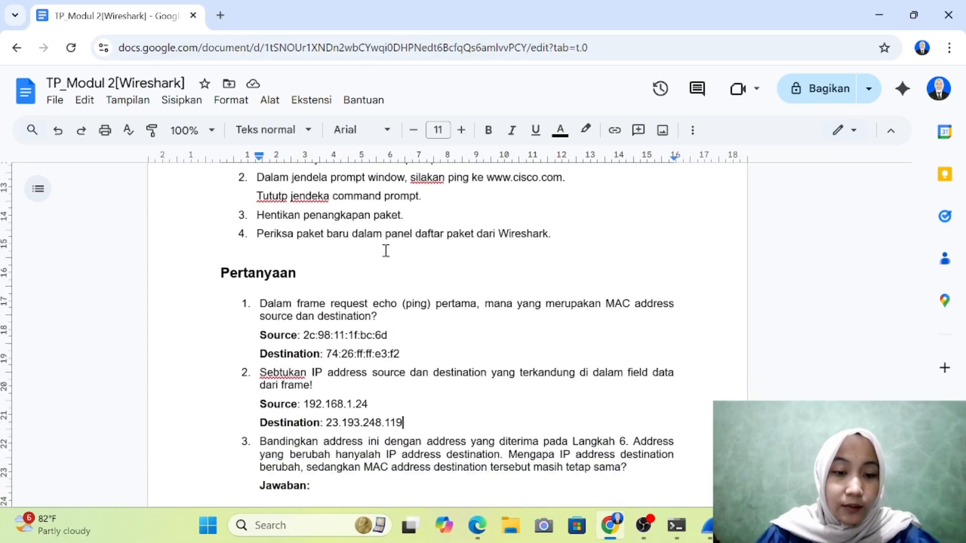
scroll(382, 419, down, 1)
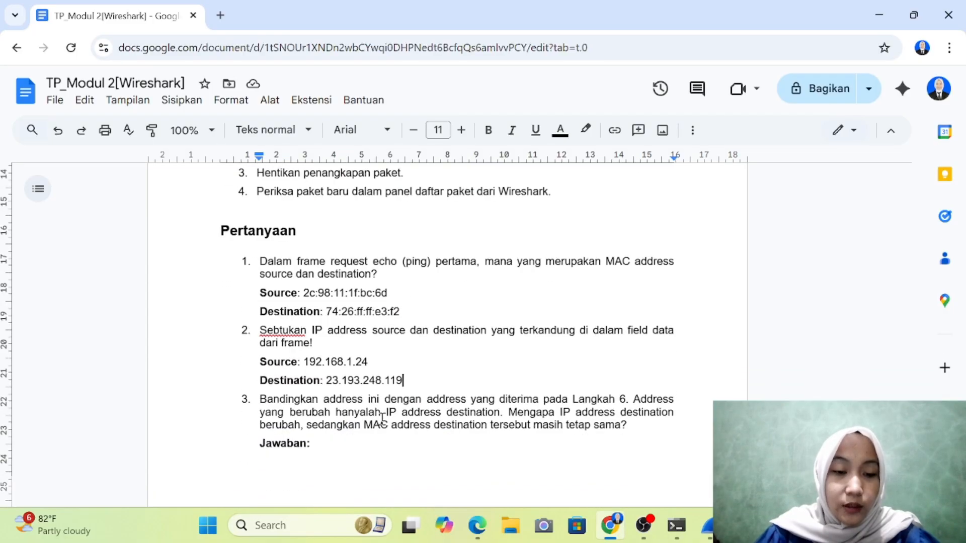
Recheck the destination IP address answered in Langkah 6 item 4 against question 2, and read the explanation written below question 3's "Jawaban:".
click(406, 383)
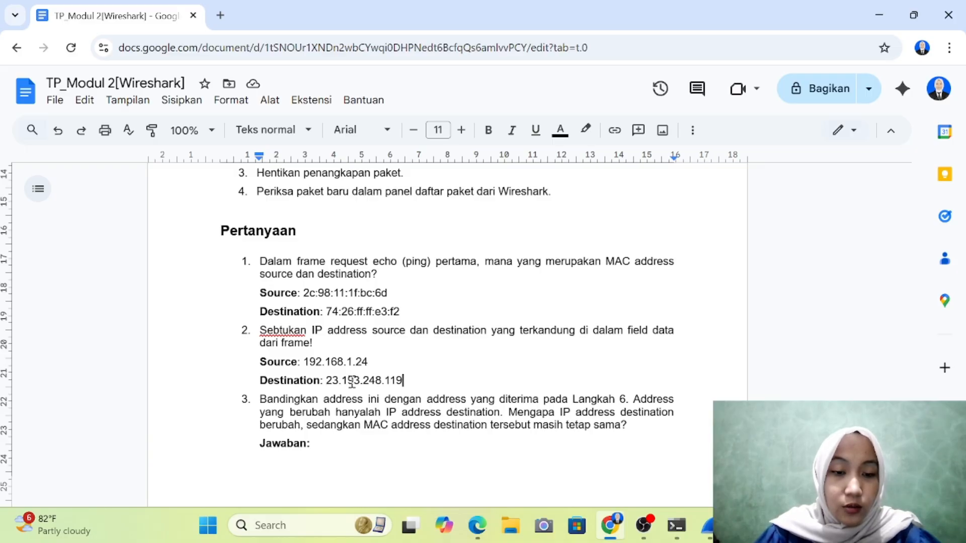
scroll(397, 382, up, 15)
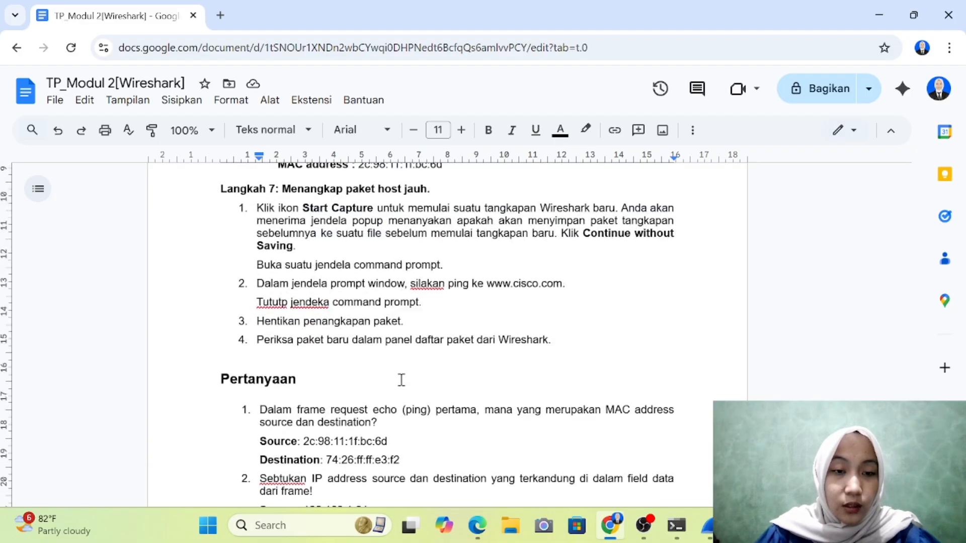
scroll(400, 380, up, 4)
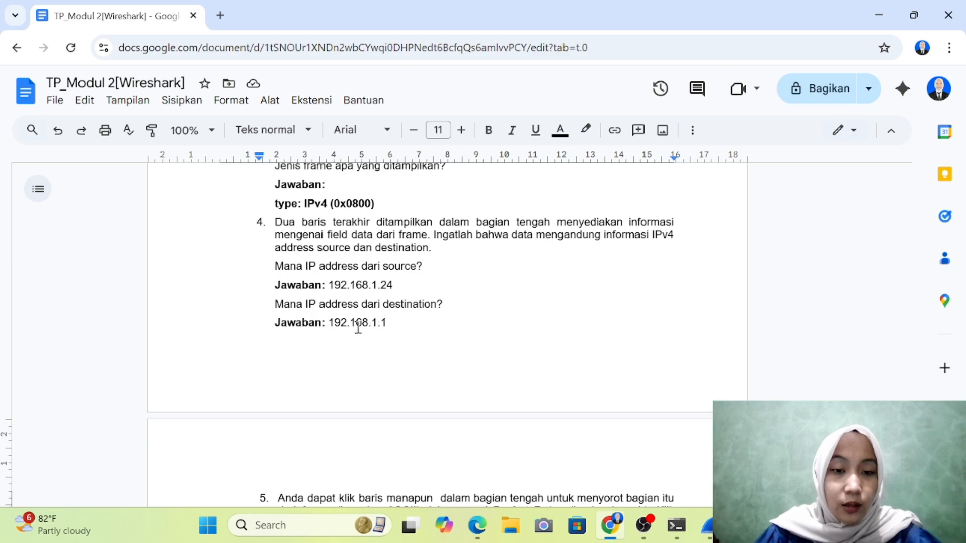
scroll(401, 327, down, 4)
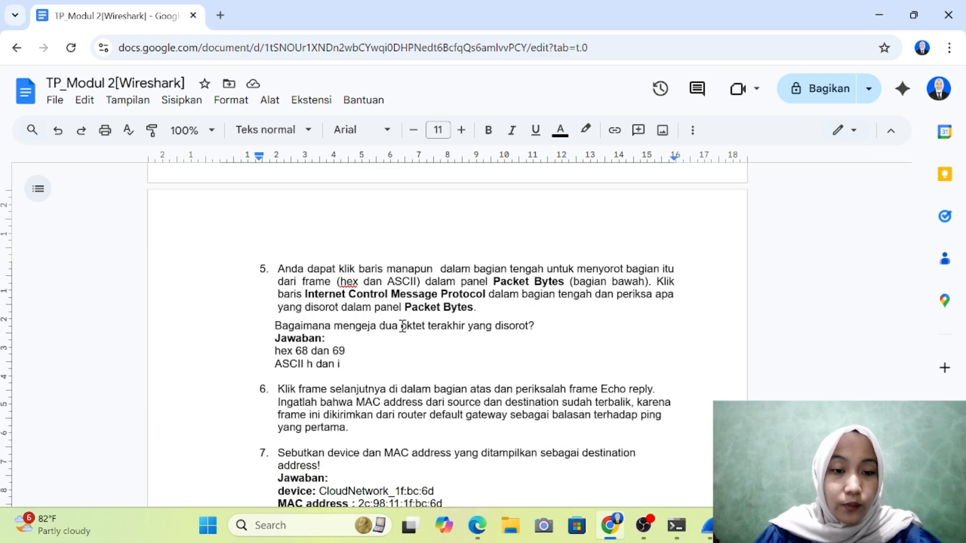
scroll(403, 326, down, 8)
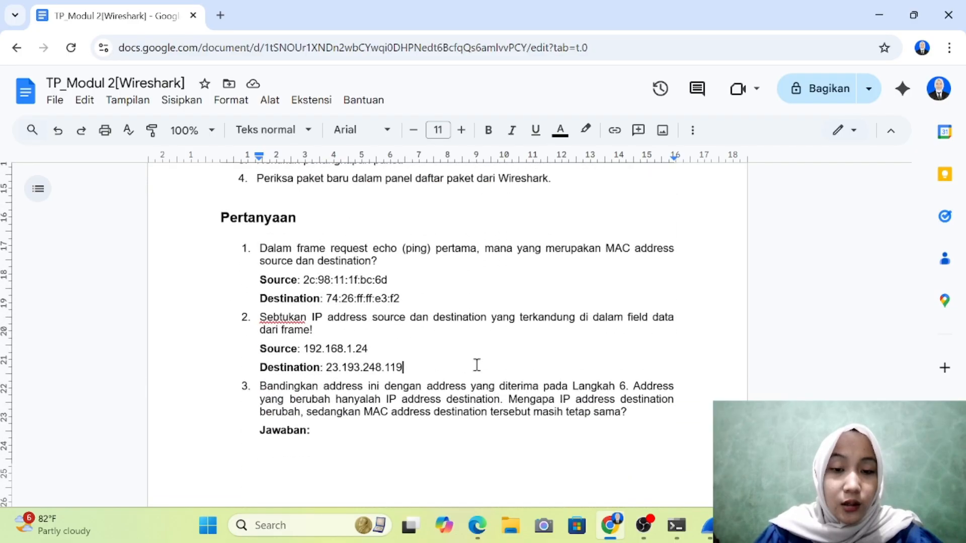
scroll(467, 366, down, 1)
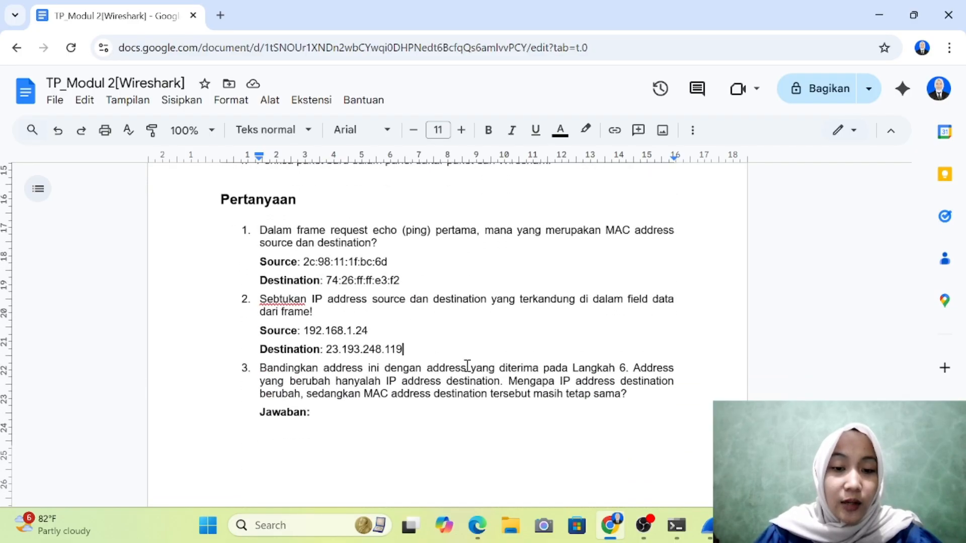
scroll(467, 366, down, 2)
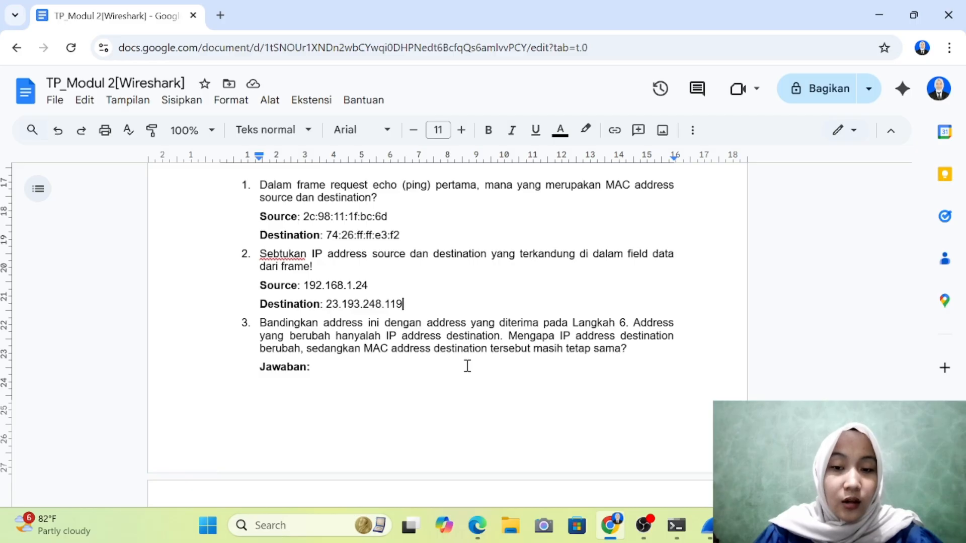
scroll(468, 366, down, 7)
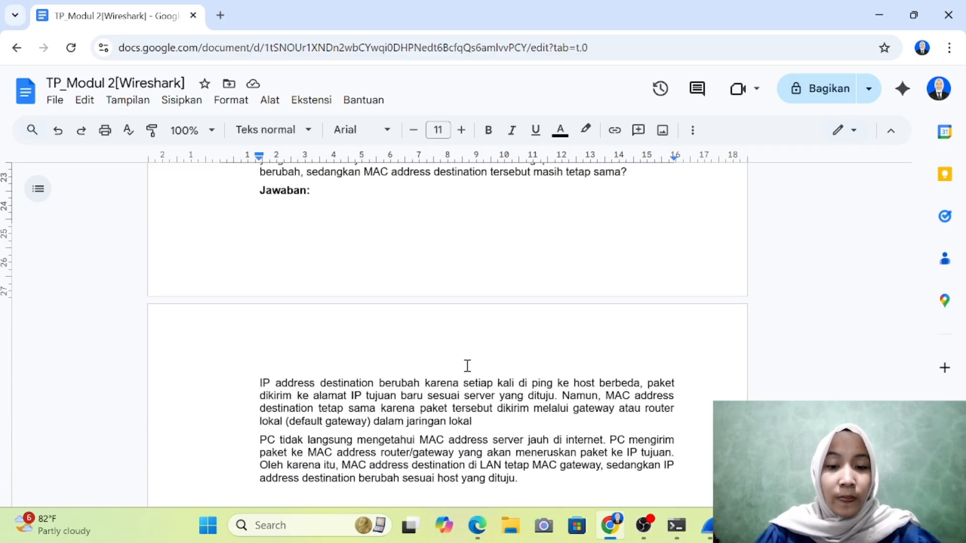
scroll(517, 378, up, 2)
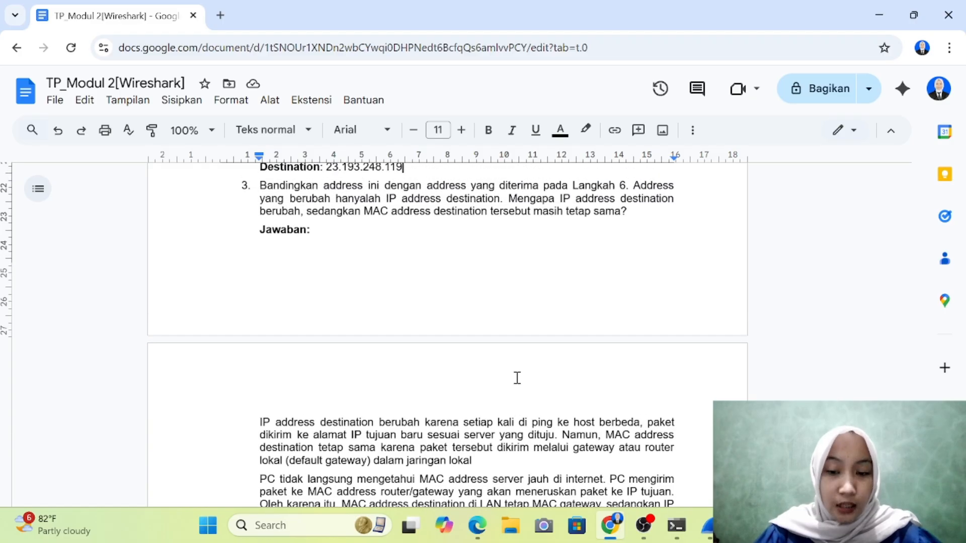
Read the two-paragraph explanation answering Pertanyaan question 3, on why the destination IP address changes while the destination MAC address stays the same.
scroll(517, 378, down, 1)
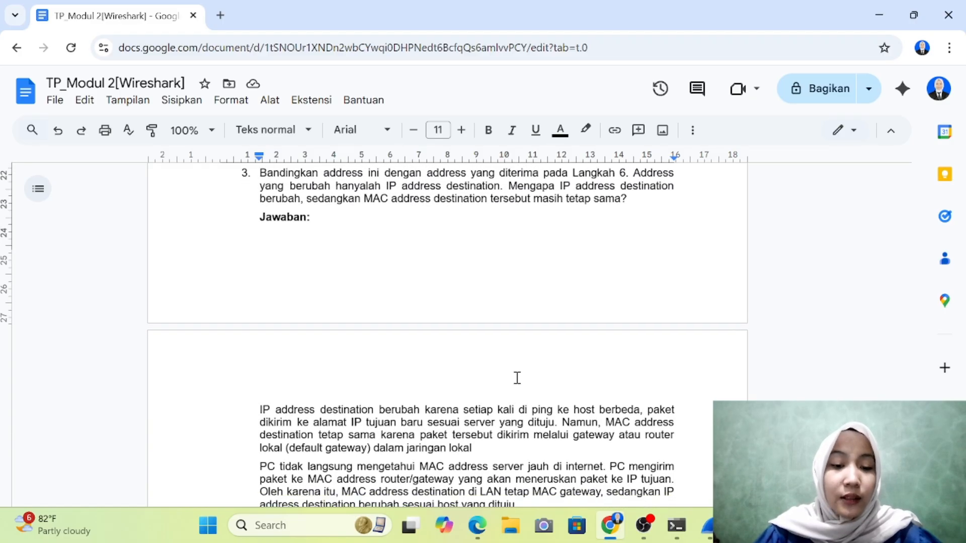
scroll(517, 378, down, 2)
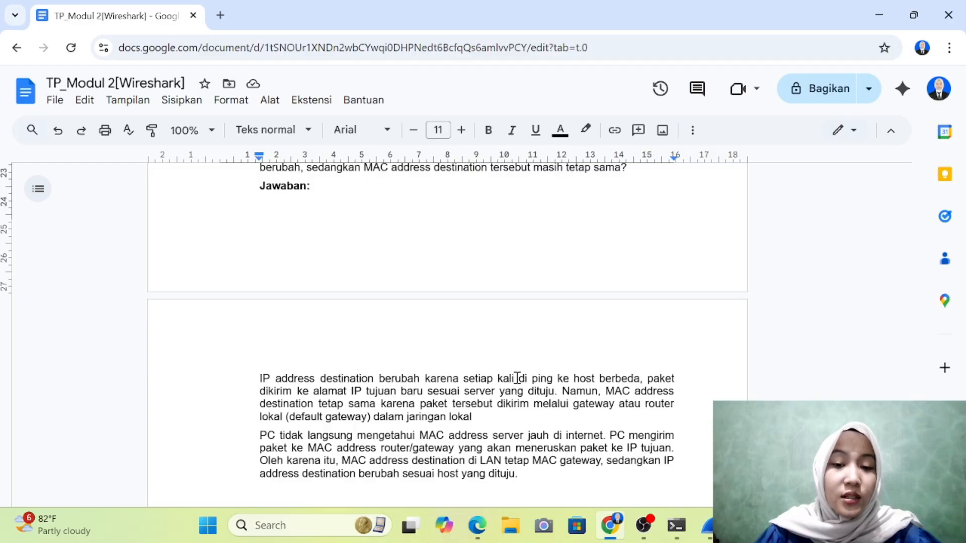
scroll(517, 378, down, 1)
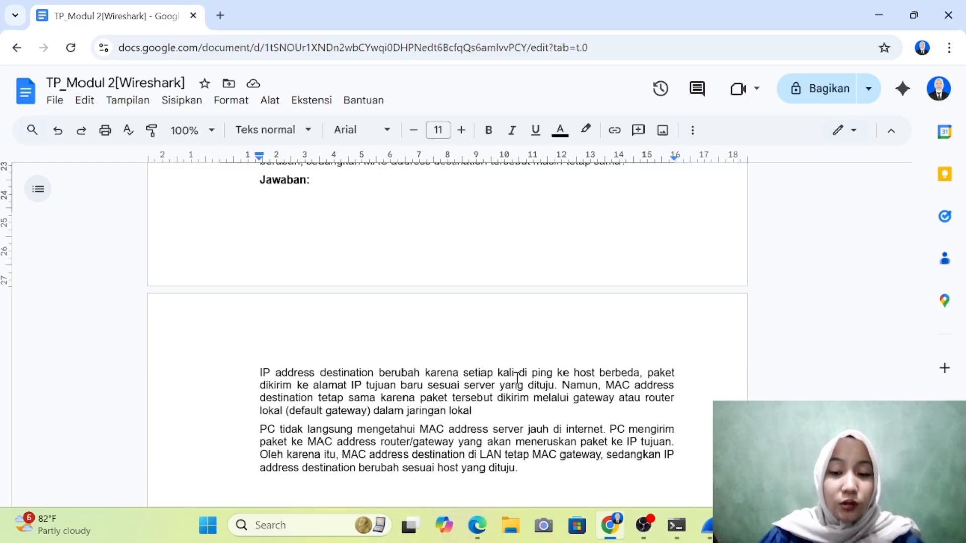
scroll(517, 377, down, 1)
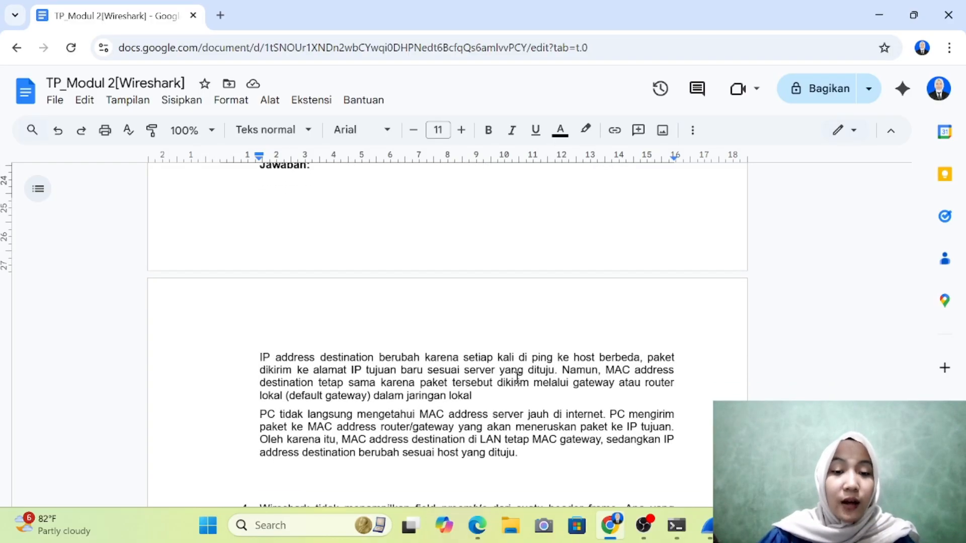
scroll(517, 378, down, 1)
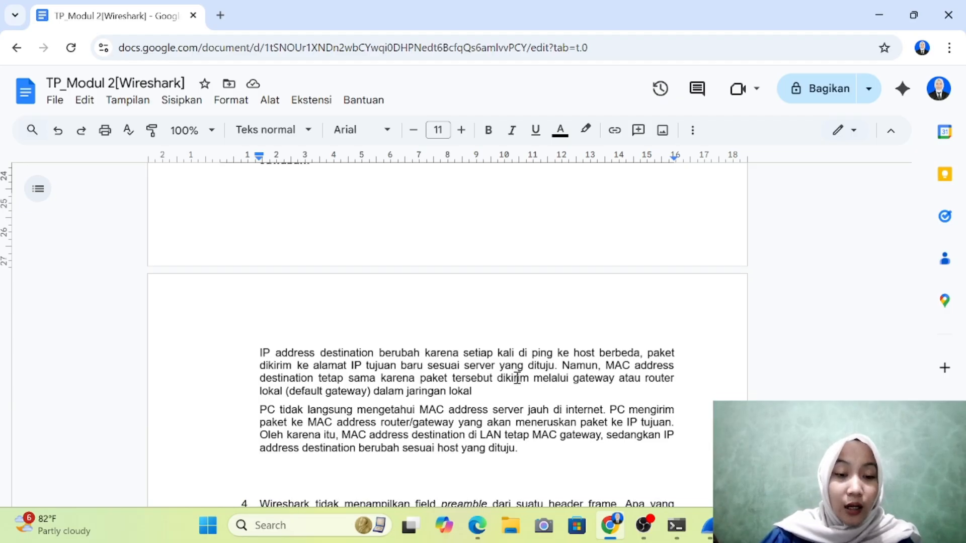
scroll(517, 378, down, 3)
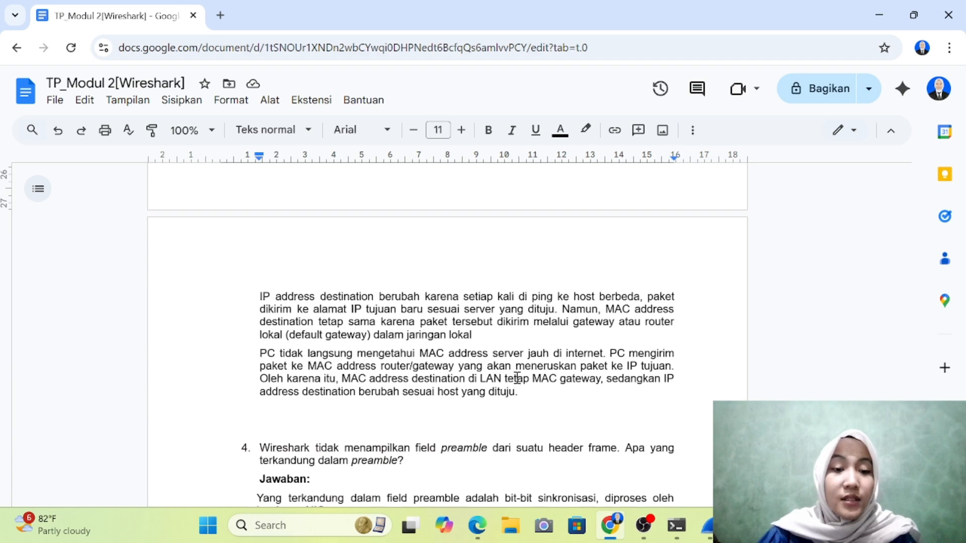
scroll(517, 377, up, 3)
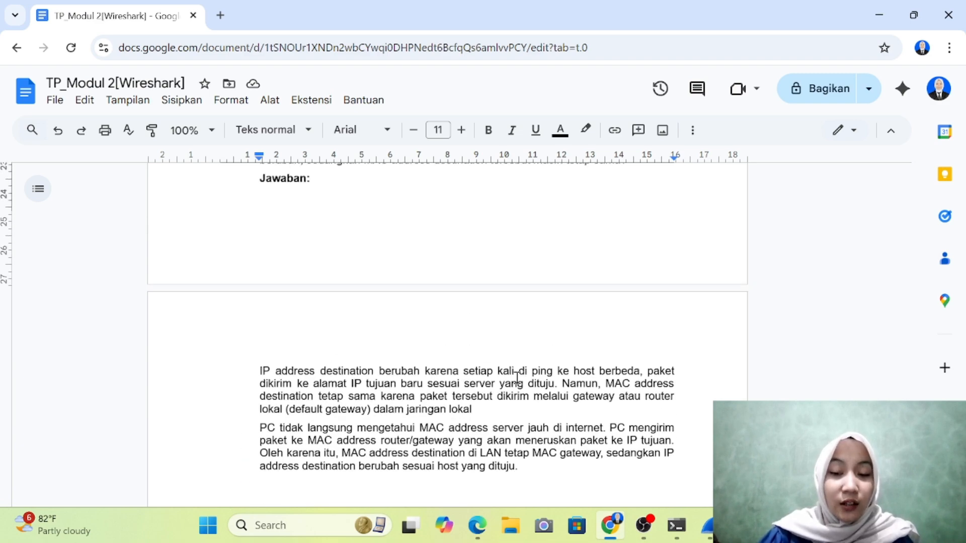
scroll(517, 378, down, 3)
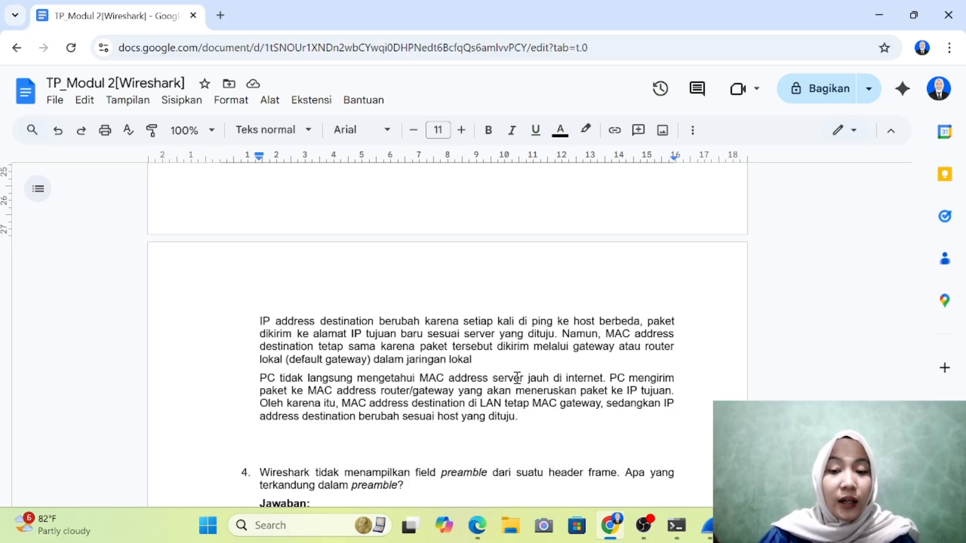
scroll(516, 377, down, 1)
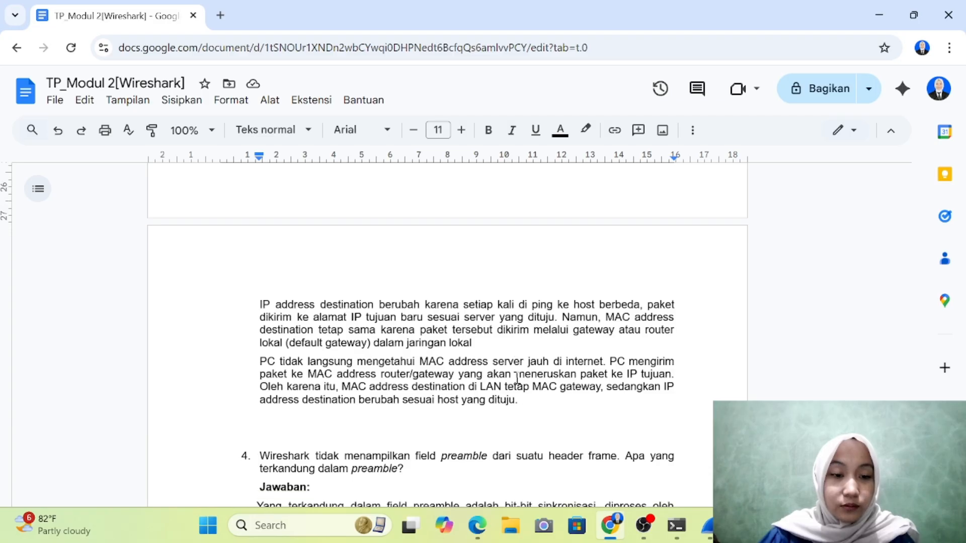
scroll(517, 377, up, 2)
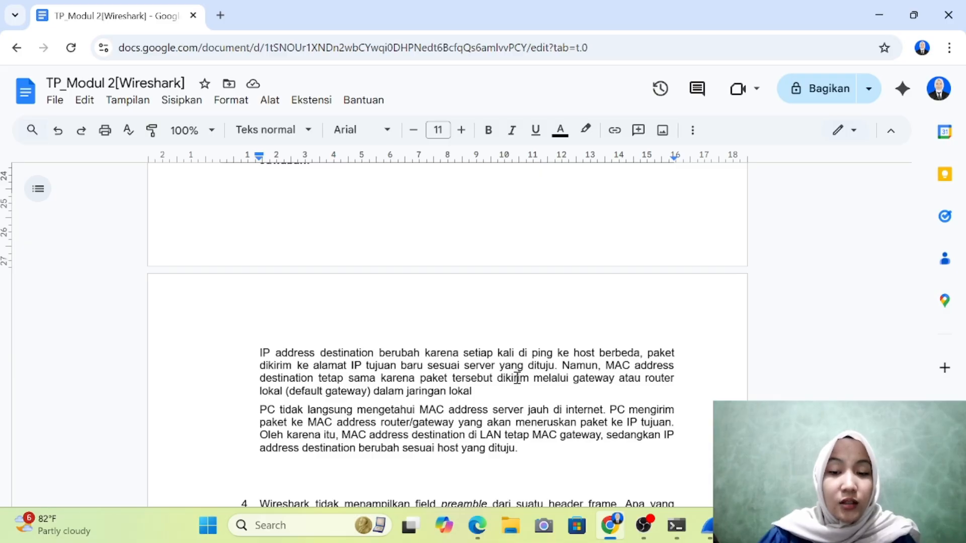
scroll(516, 377, up, 4)
scroll(517, 381, down, 5)
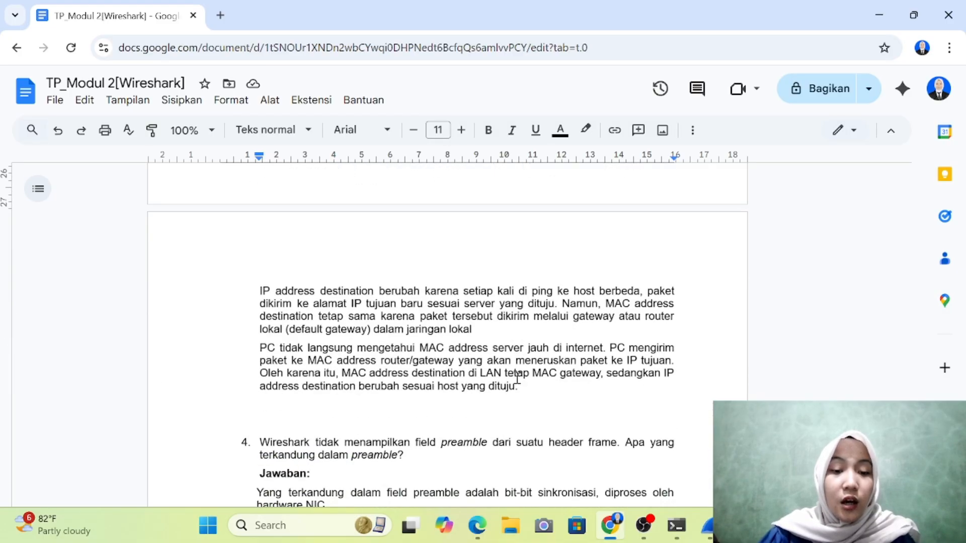
Reread question 3 alongside the source and destination IP addresses in question 2, and go over its explanation on the following page again.
scroll(516, 378, up, 5)
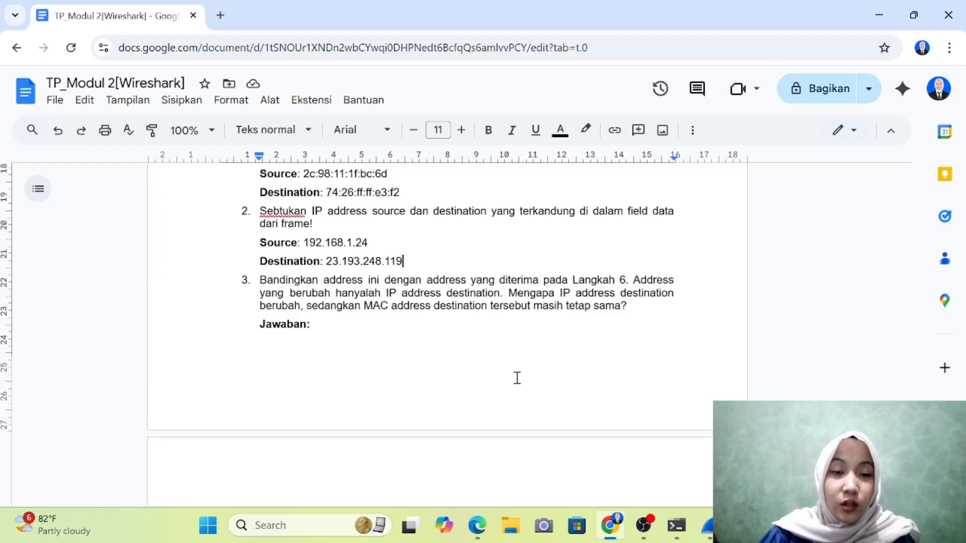
scroll(516, 377, down, 1)
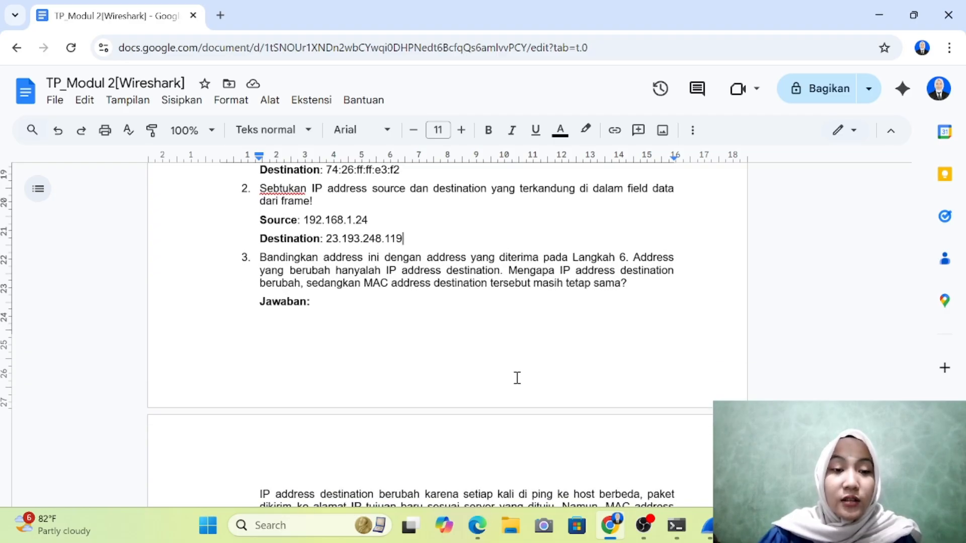
scroll(516, 377, down, 1)
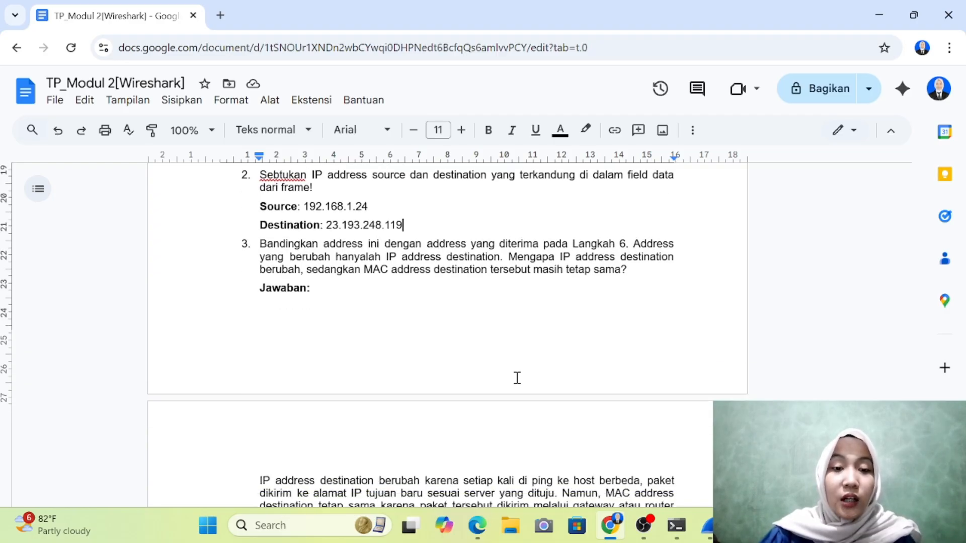
scroll(516, 377, down, 1)
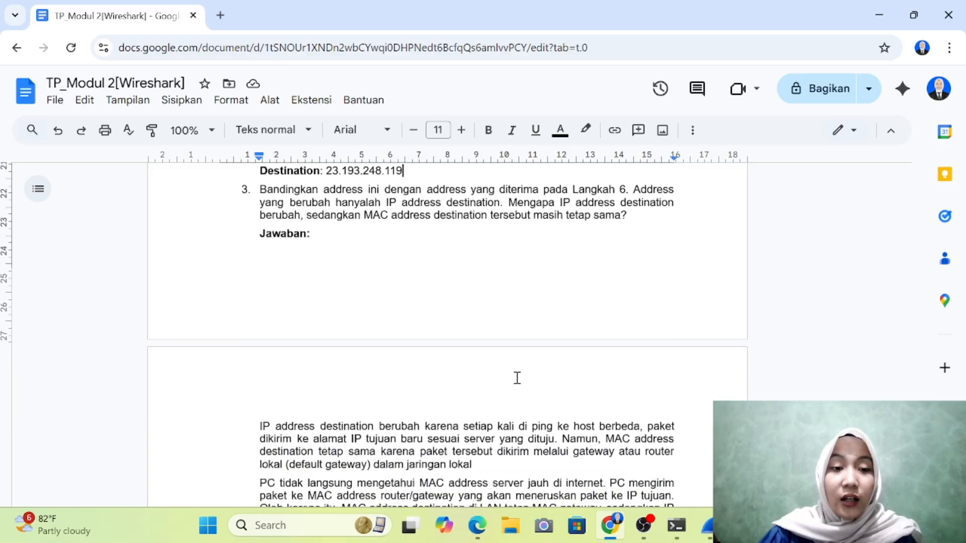
scroll(518, 382, up, 1)
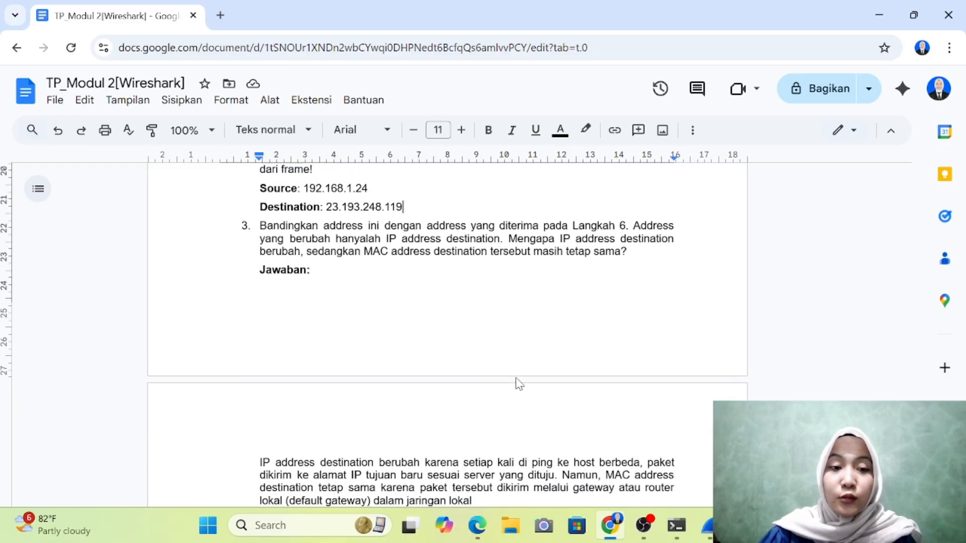
scroll(518, 385, down, 3)
scroll(517, 377, up, 2)
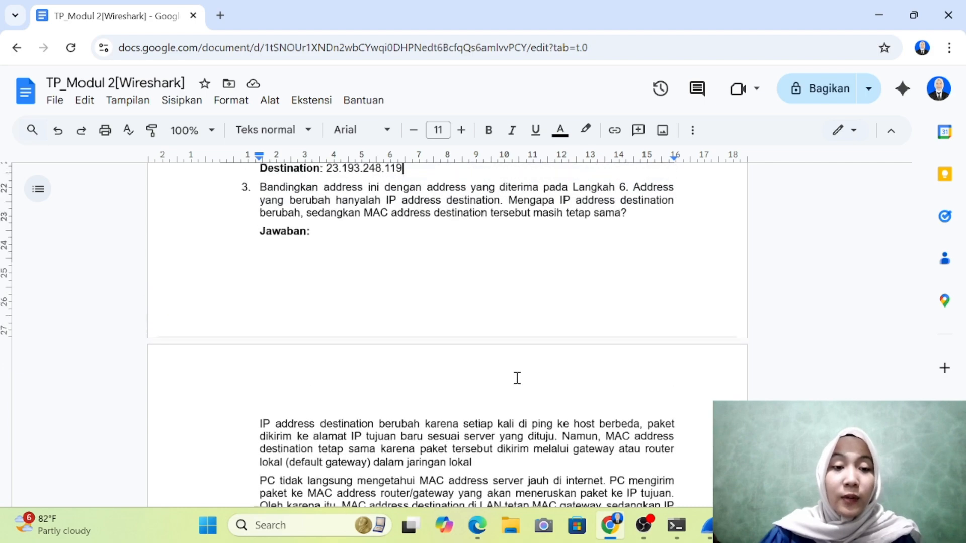
scroll(517, 377, up, 1)
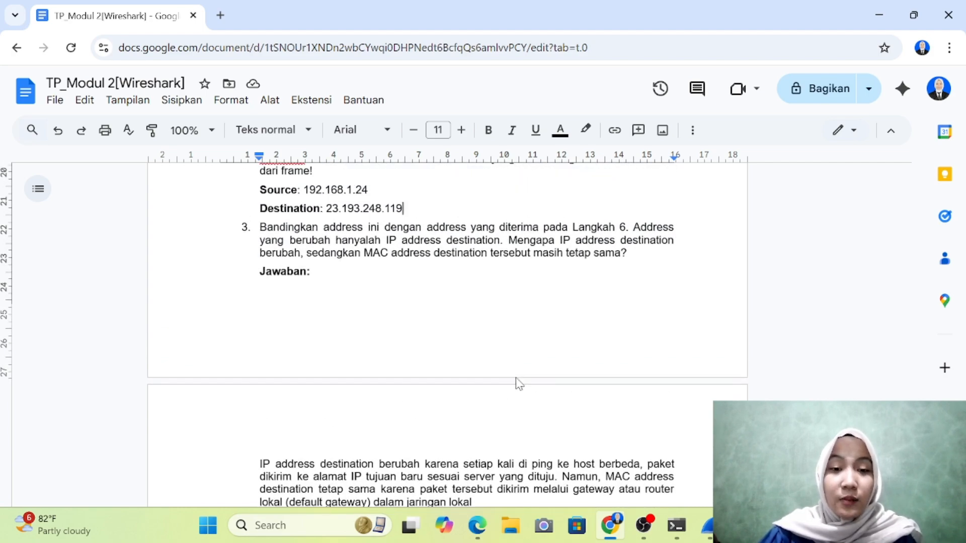
scroll(518, 383, down, 1)
scroll(518, 382, down, 5)
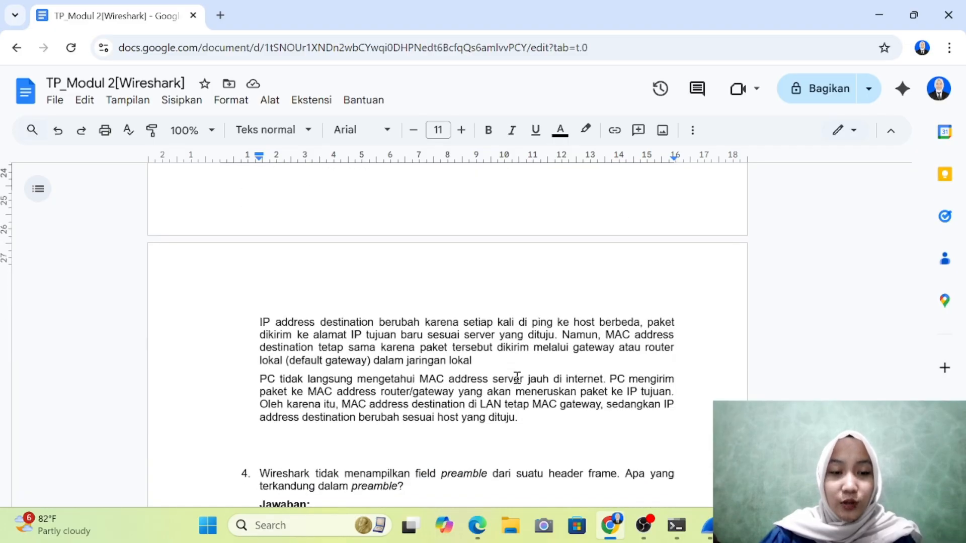
Read question 4 about the preamble and check its answer against the Preamble row of the Langkah 4 table.
scroll(424, 335, down, 2)
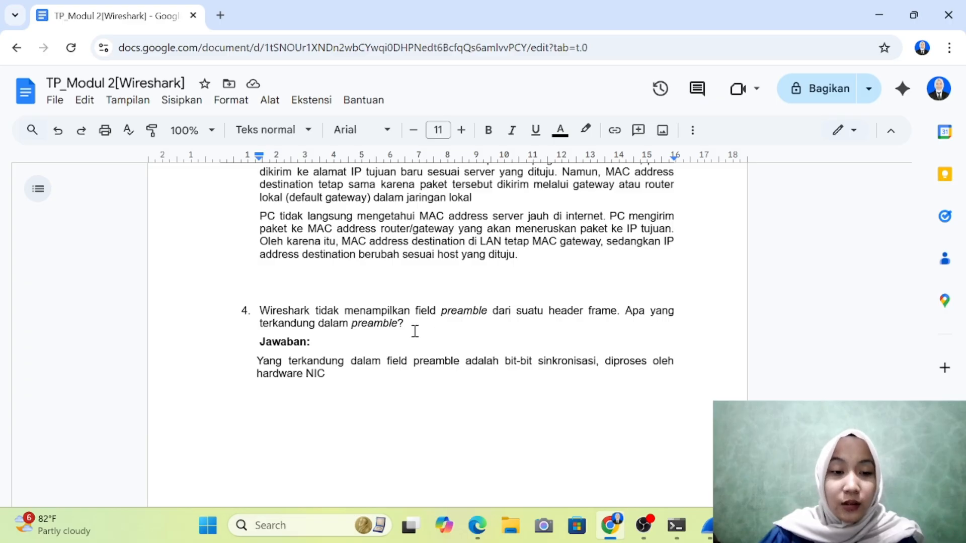
scroll(362, 351, down, 1)
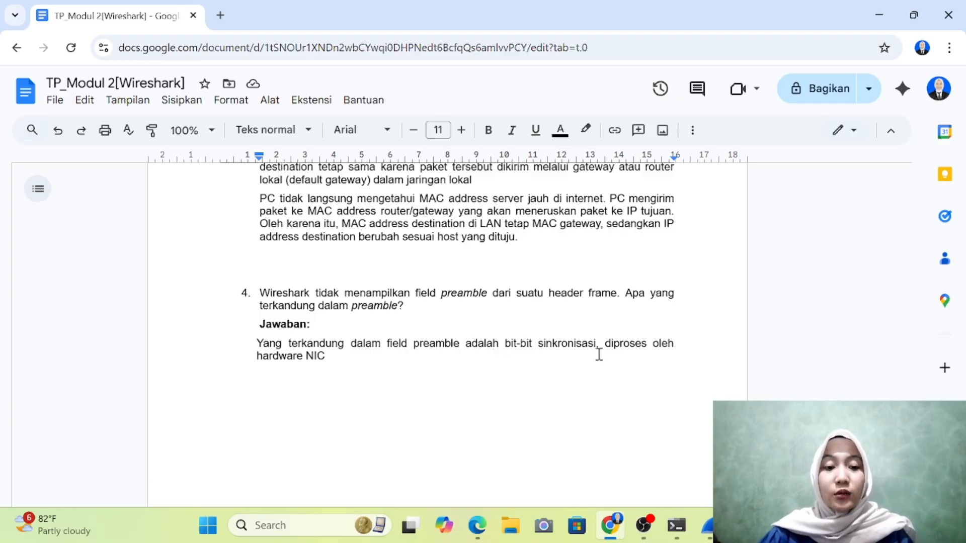
scroll(555, 305, up, 15)
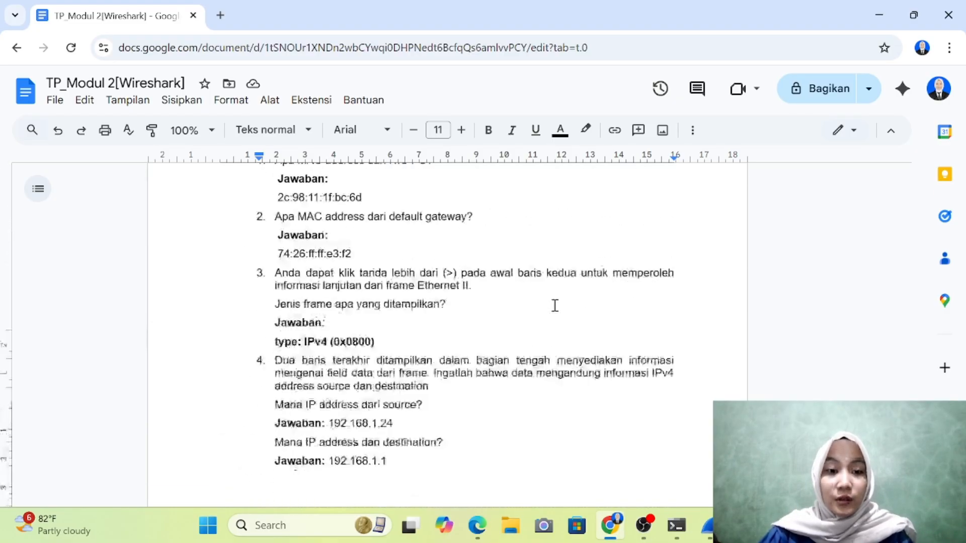
scroll(555, 305, up, 10)
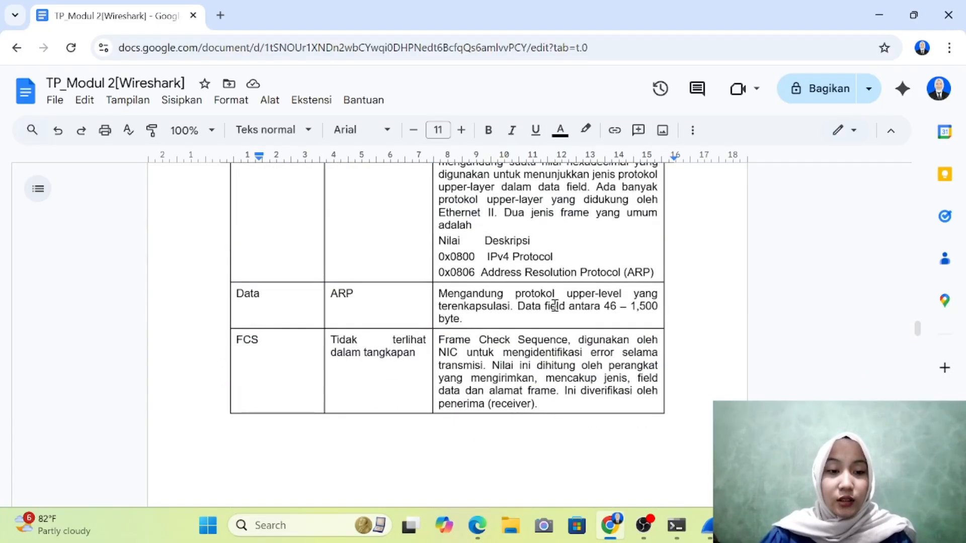
scroll(555, 305, up, 12)
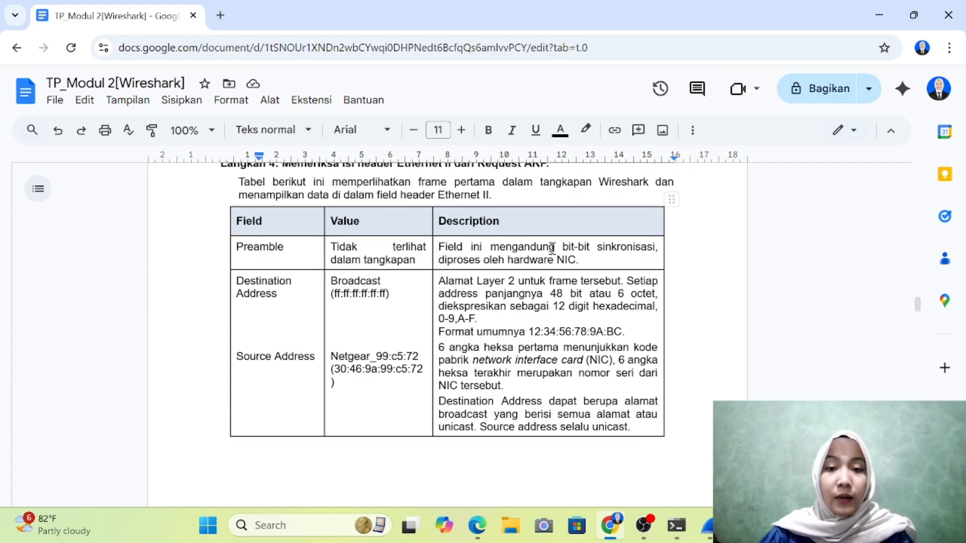
double_click(531, 259)
click(580, 261)
scroll(581, 261, down, 10)
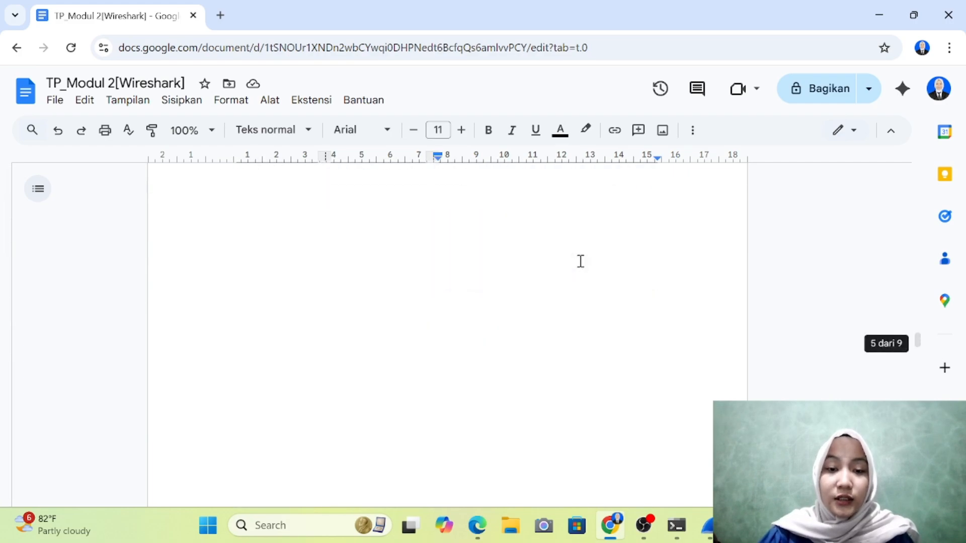
scroll(580, 262, down, 15)
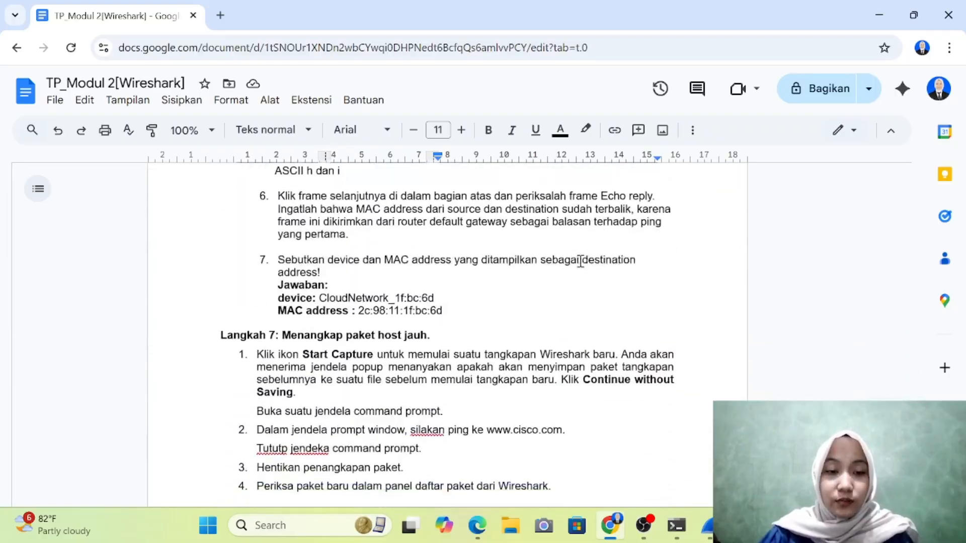
scroll(581, 261, down, 15)
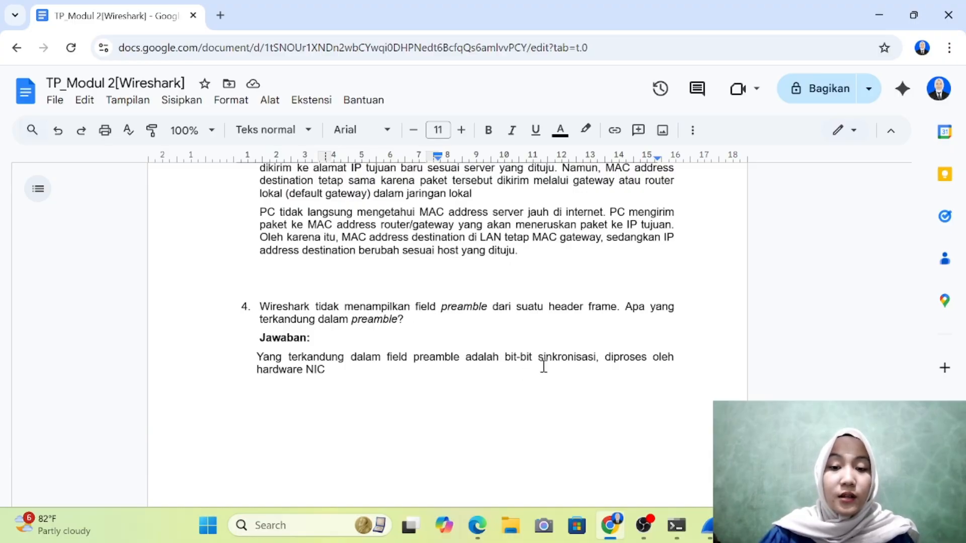
Look back through the whole document from the final Pertanyaan answers to the author details on the cover page.
scroll(543, 366, up, 10)
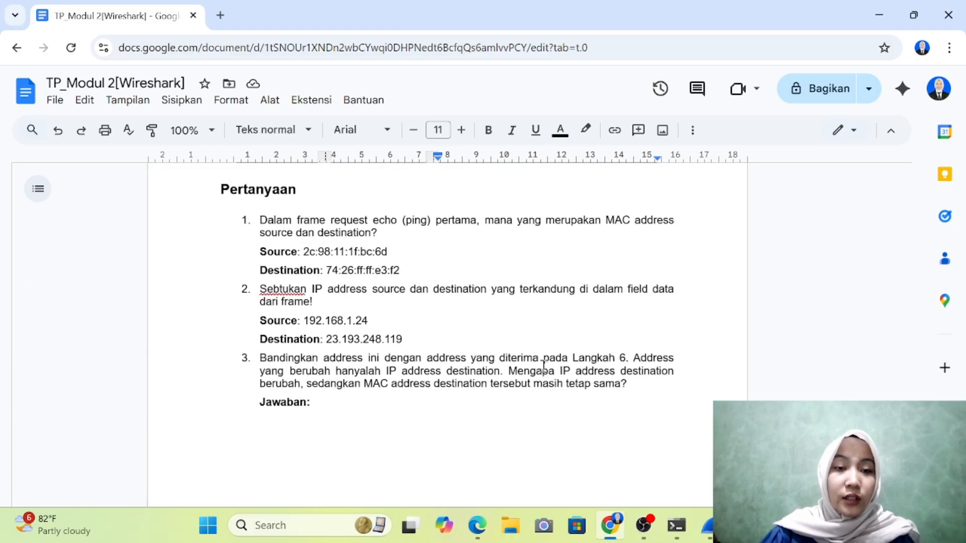
scroll(543, 366, down, 3)
scroll(543, 366, up, 15)
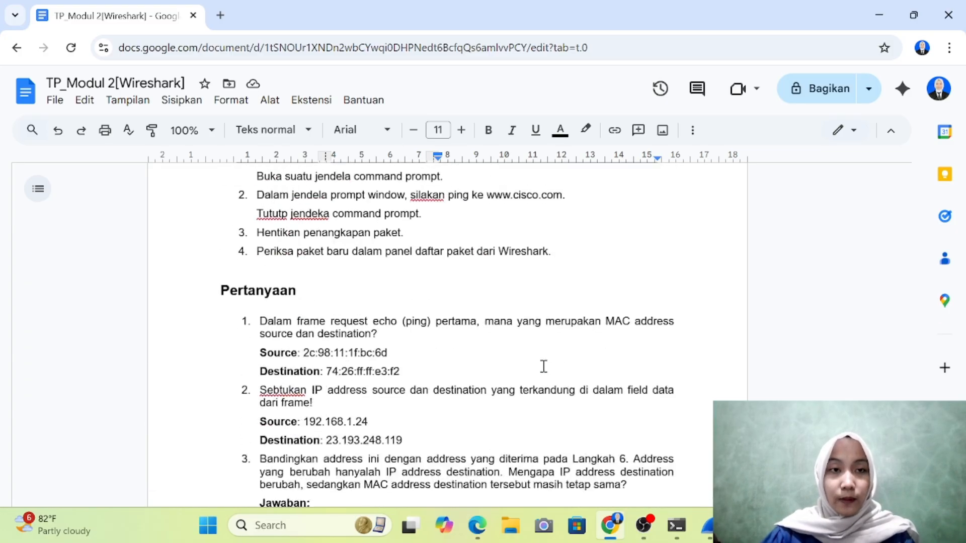
scroll(543, 366, up, 20)
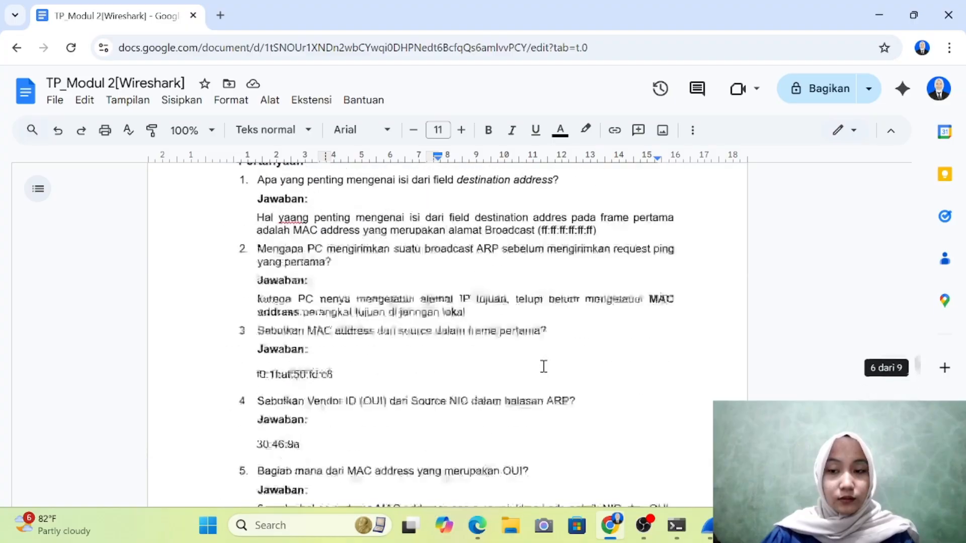
scroll(543, 366, up, 20)
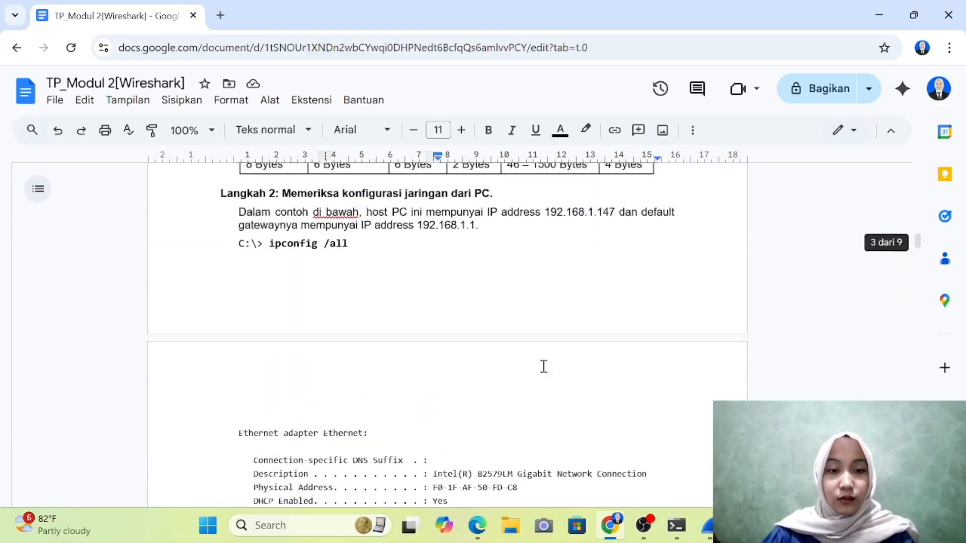
scroll(543, 366, up, 6)
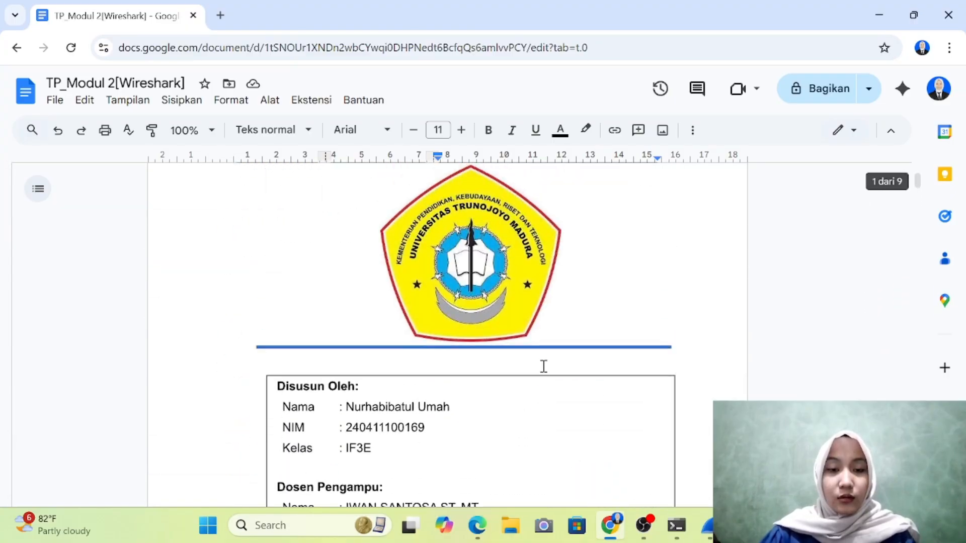
scroll(543, 366, down, 2)
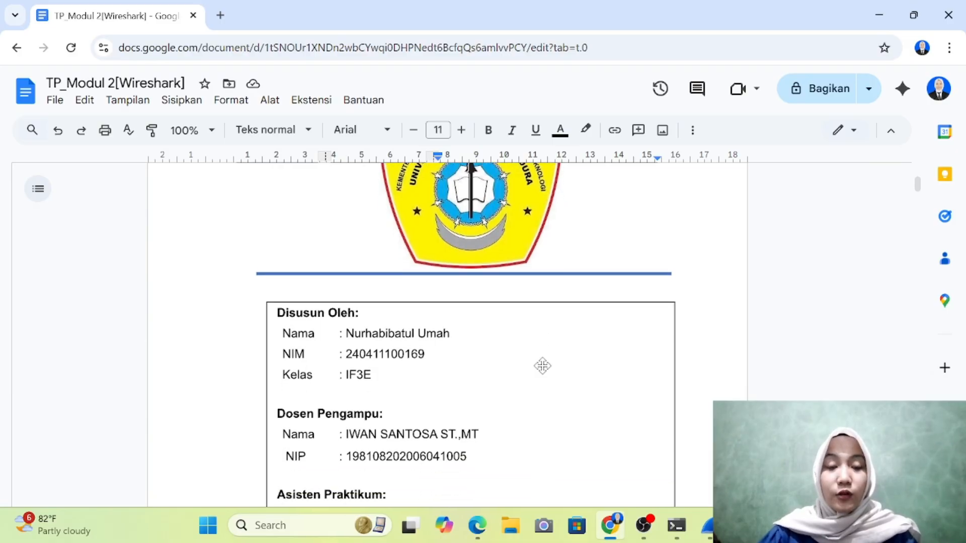